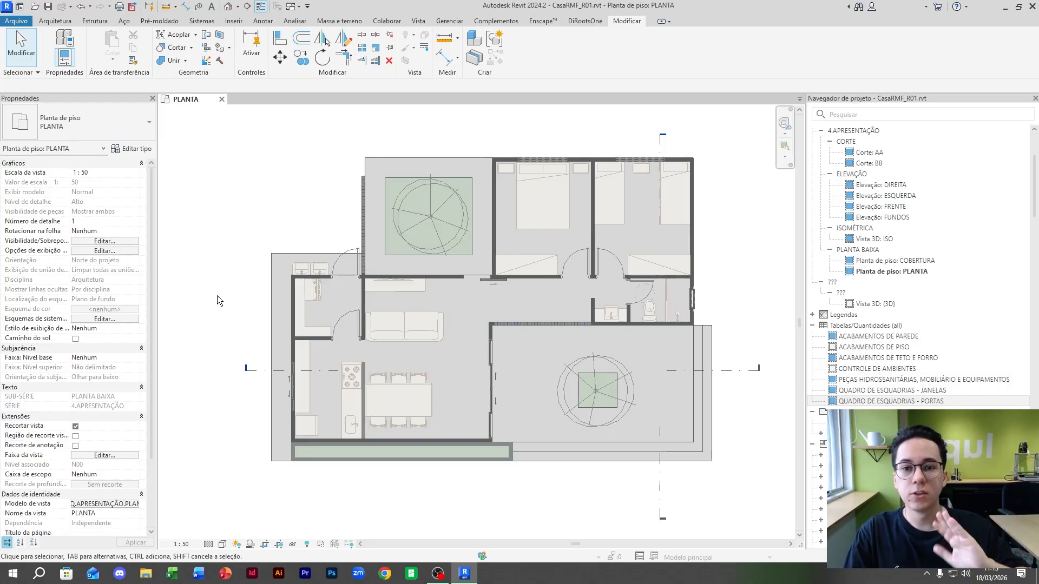
Step: Create a new quantity schedule of building components for the Mobiliário category
middle_drag(262, 219, 254, 215)
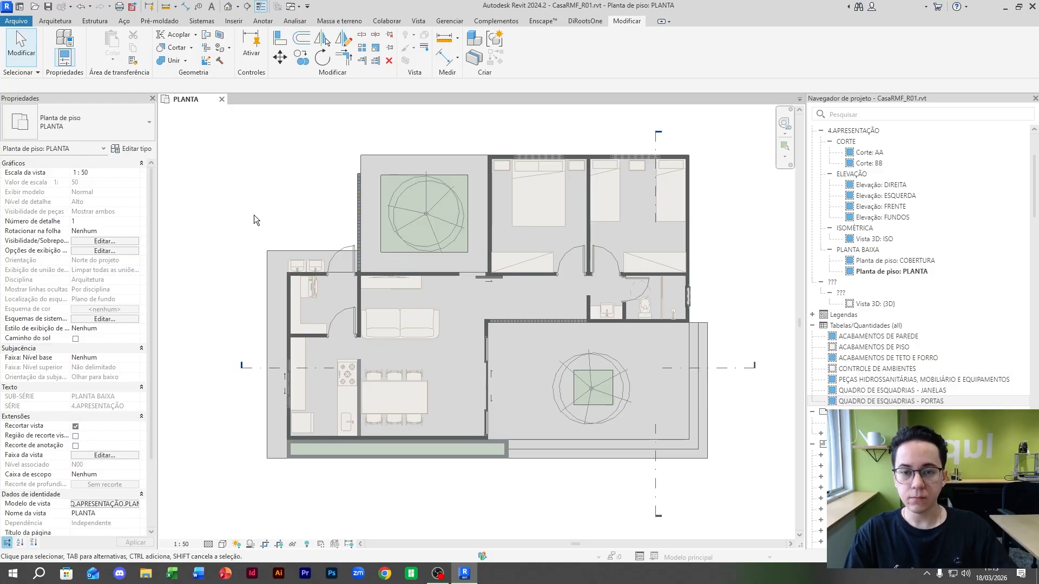
click(421, 23)
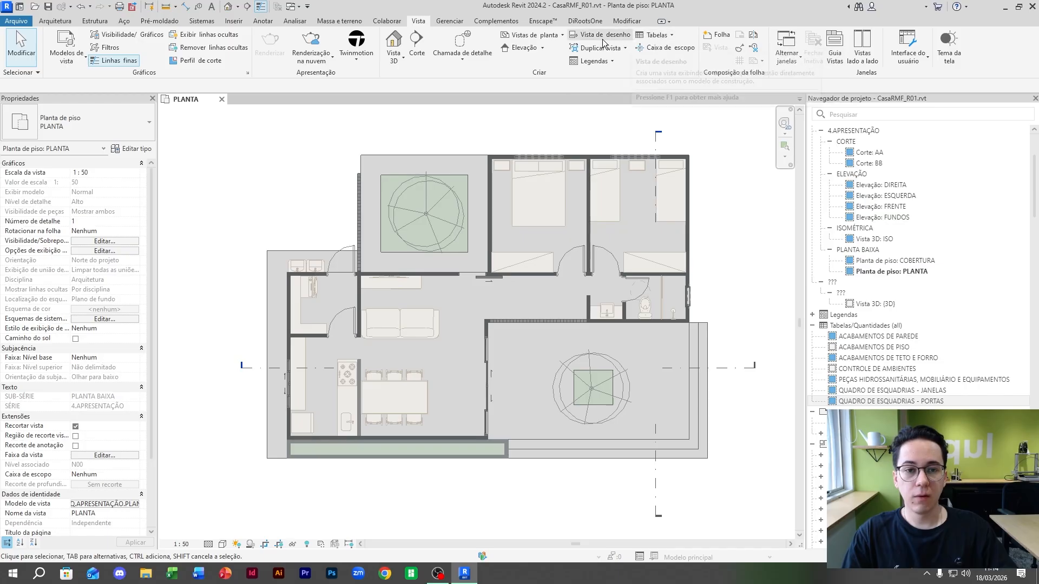
click(652, 39)
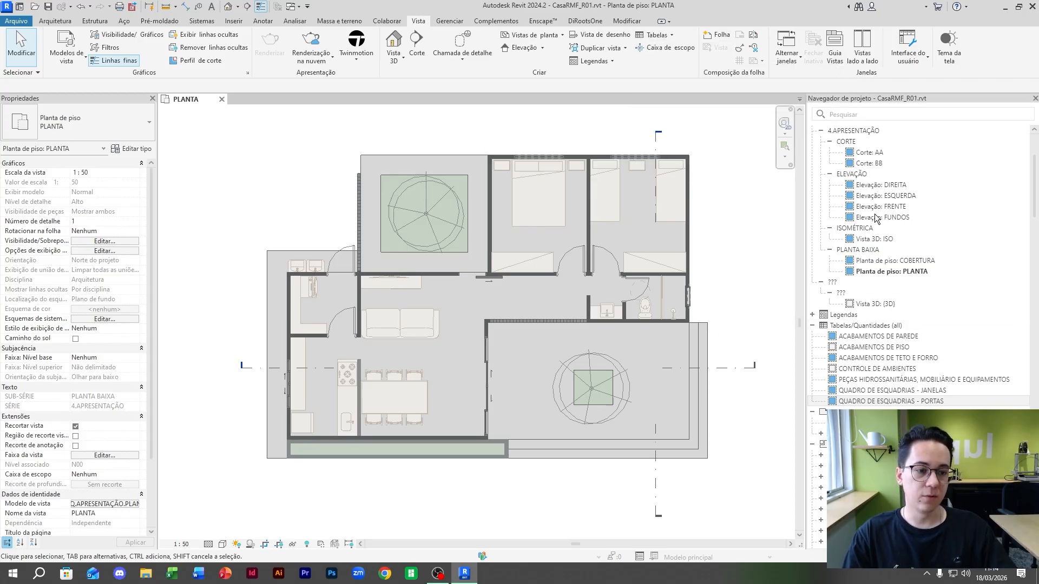
right_click(848, 326)
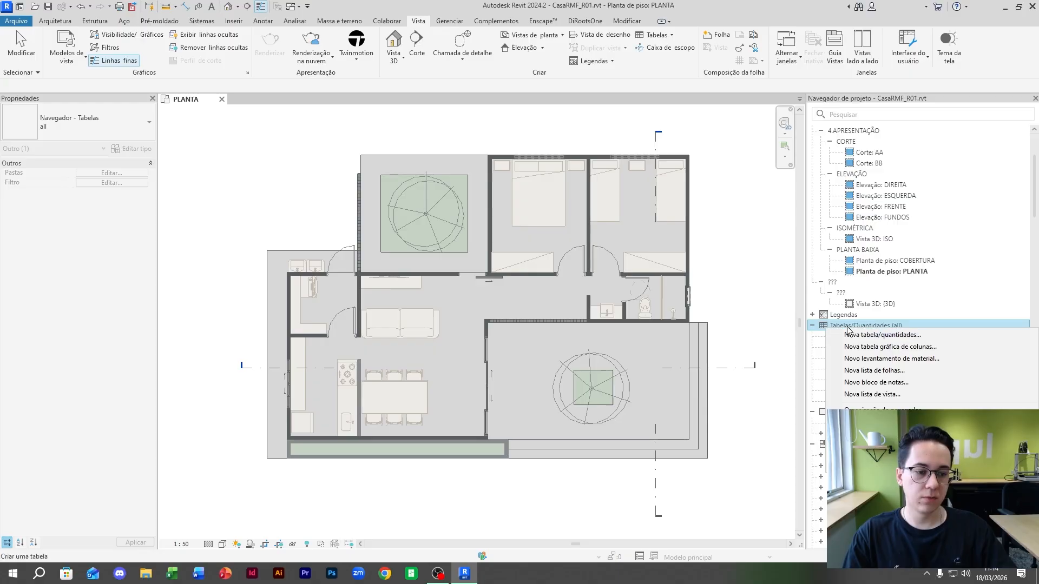
click(890, 336)
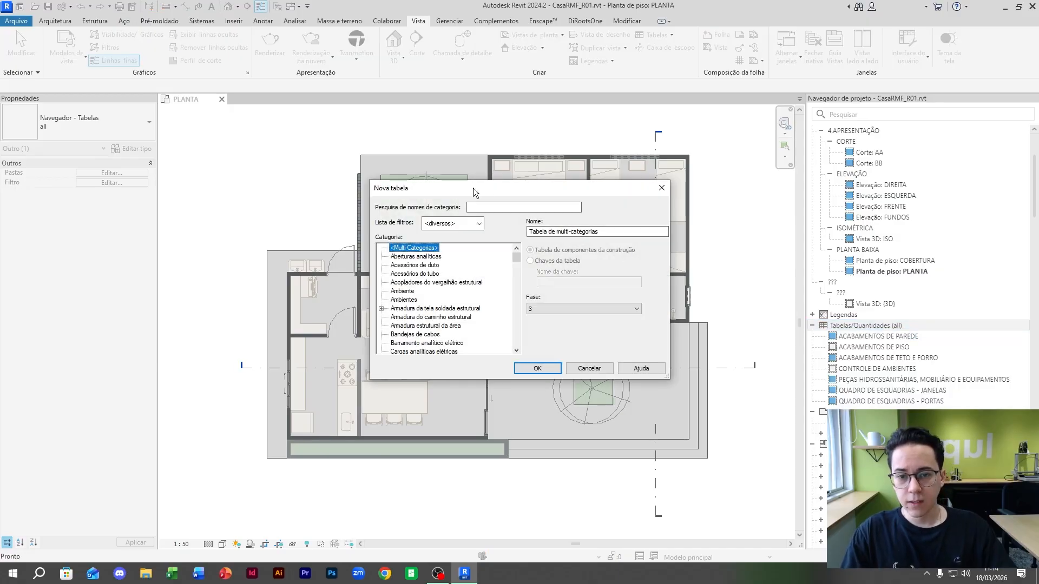
drag(476, 192, 466, 168)
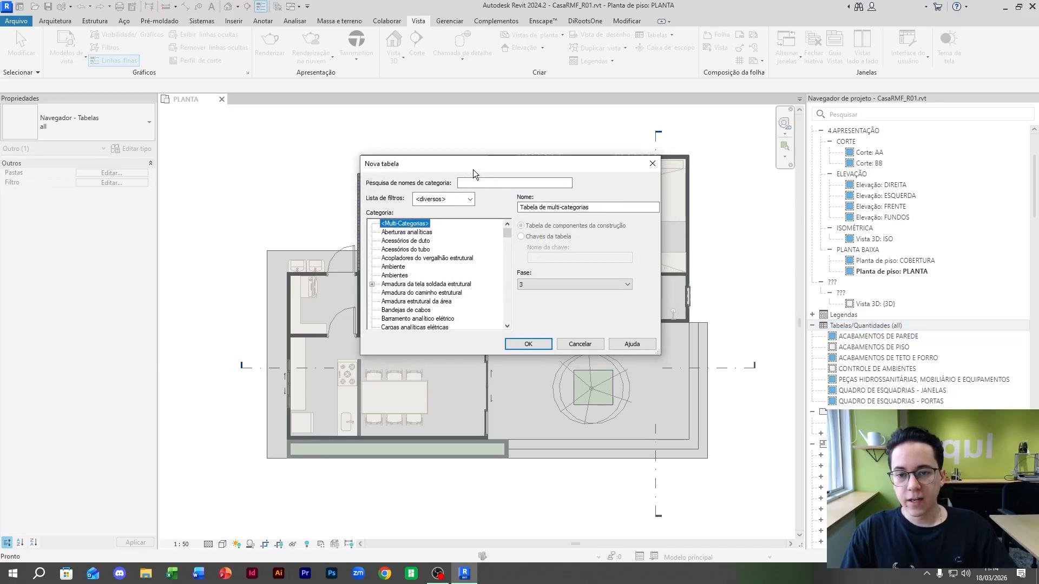
drag(659, 354, 749, 496)
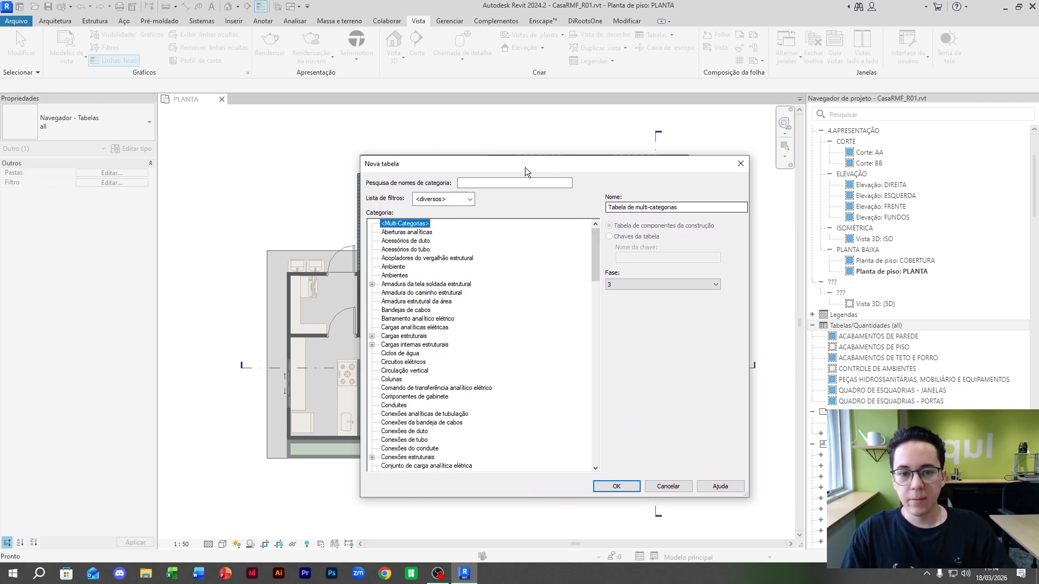
mouse_move(524, 164)
mouse_down()
mouse_move(512, 155)
mouse_move(520, 145)
mouse_up()
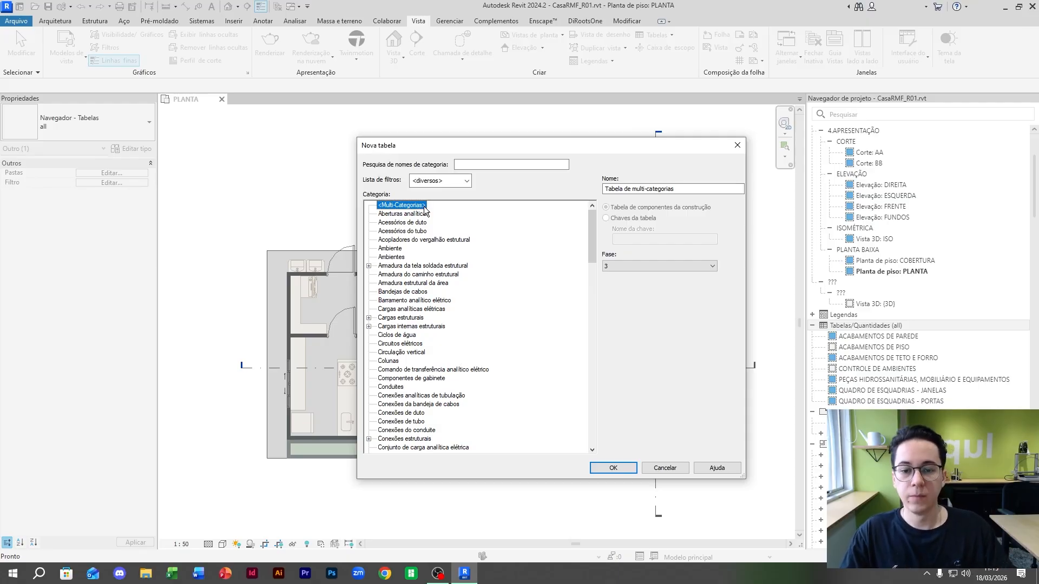
drag(594, 240, 595, 326)
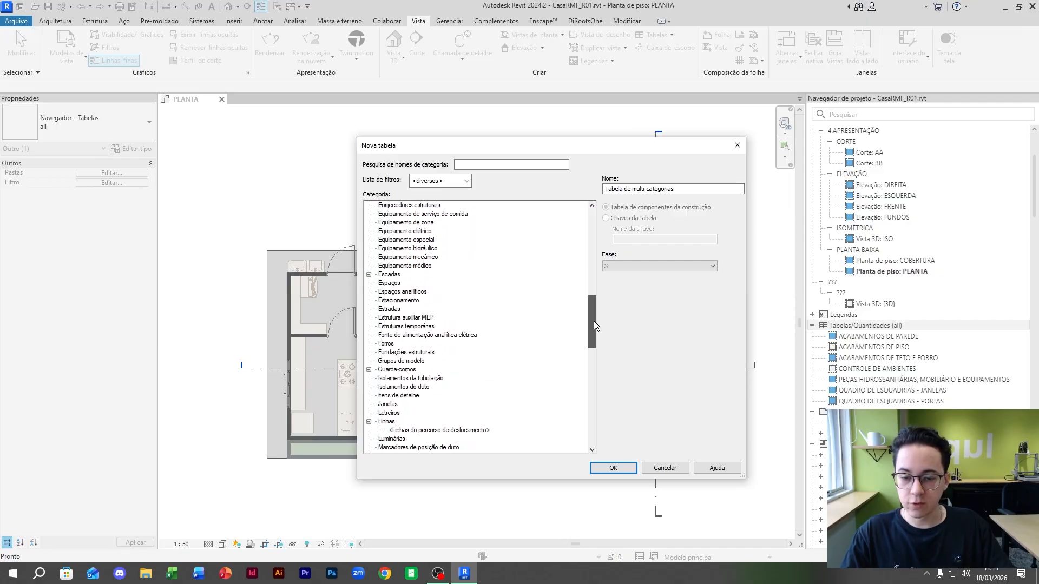
scroll(471, 304, down, 3)
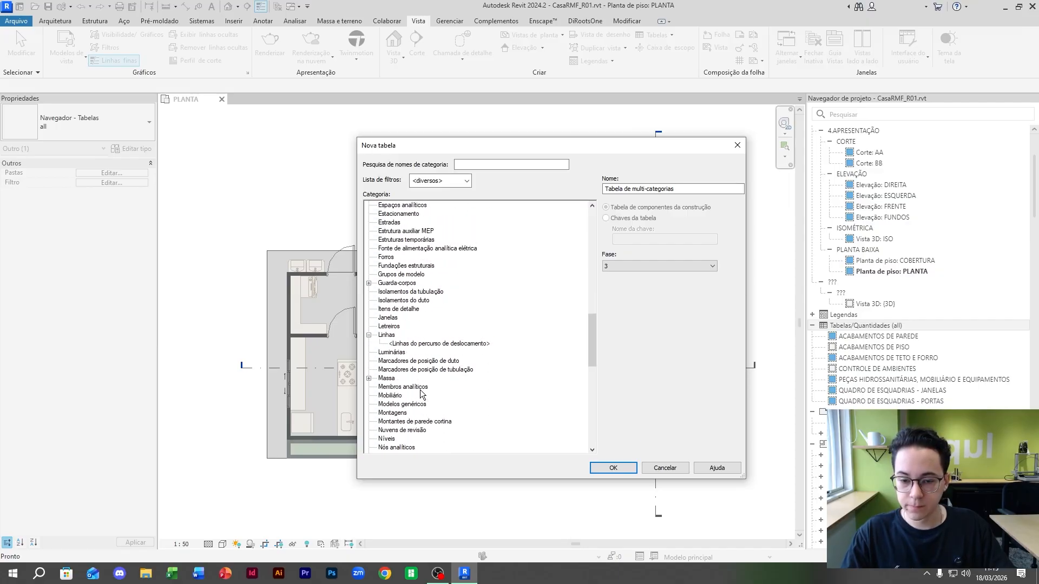
click(396, 397)
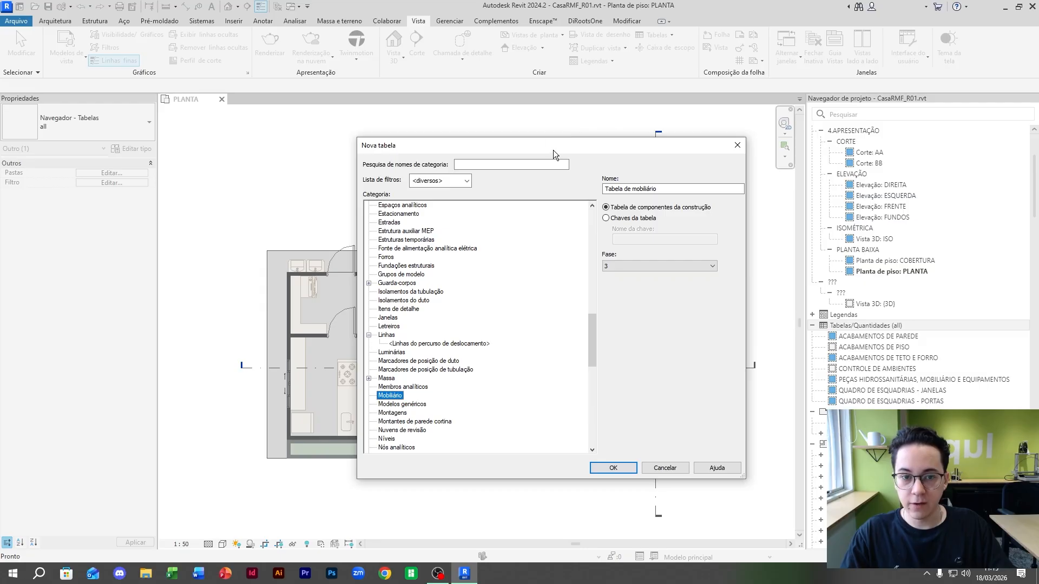
drag(553, 154, 820, 153)
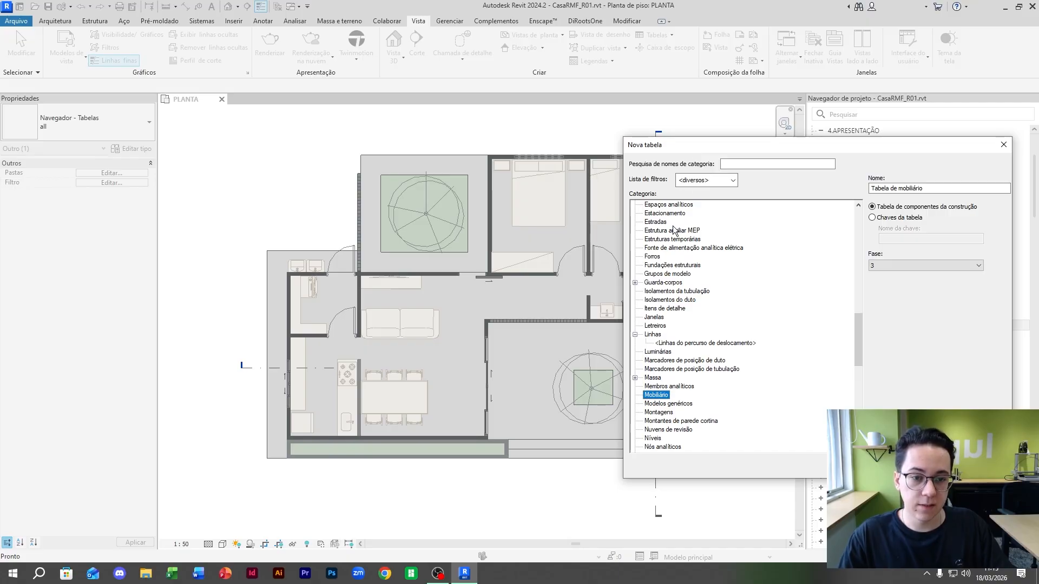
double_click(657, 395)
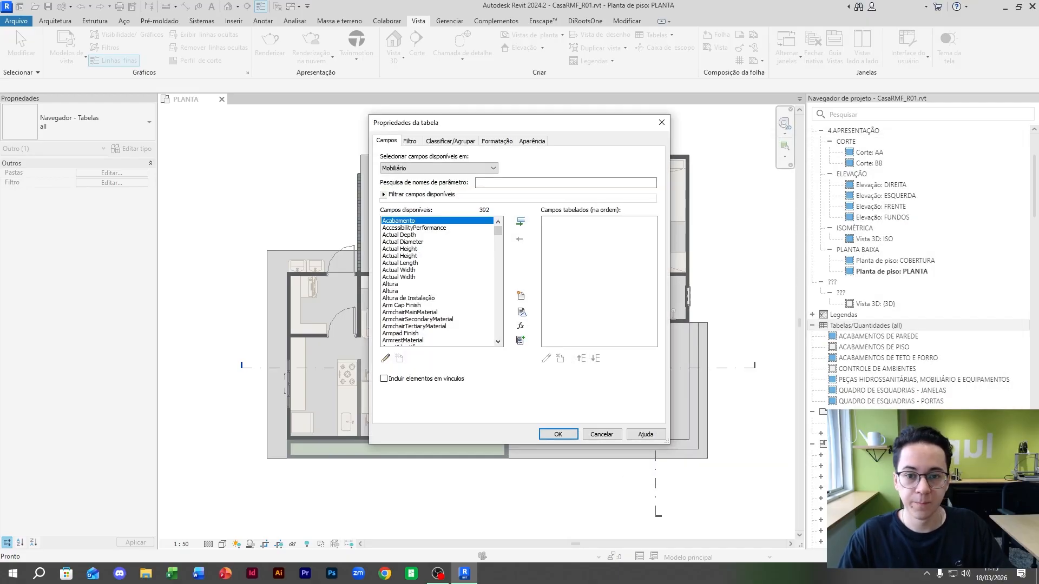
Step: Enlarge the schedule properties dialog and add the Família e tipo field to the scheduled fields
drag(435, 127, 417, 127)
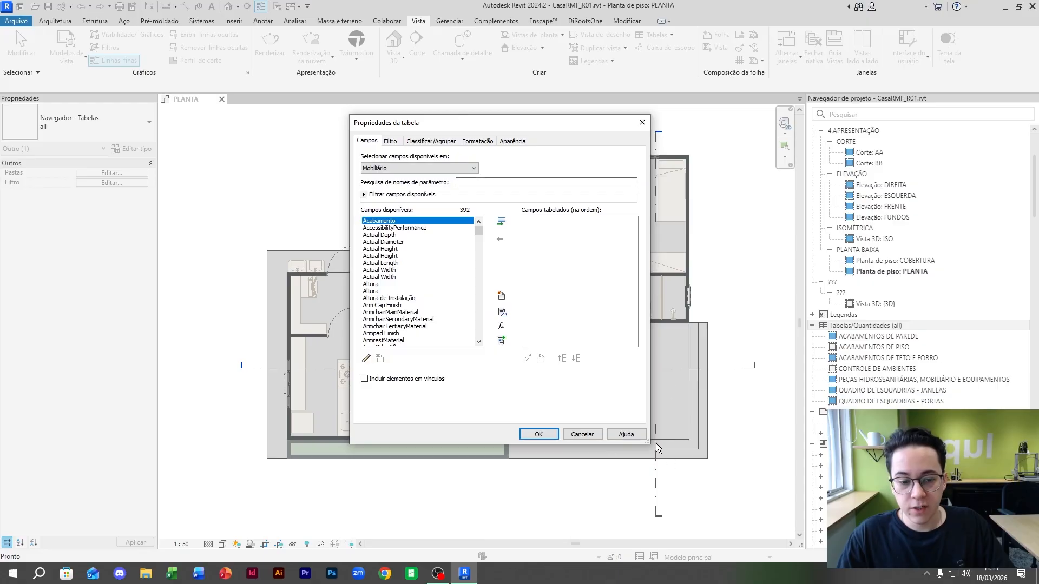
drag(651, 444, 801, 523)
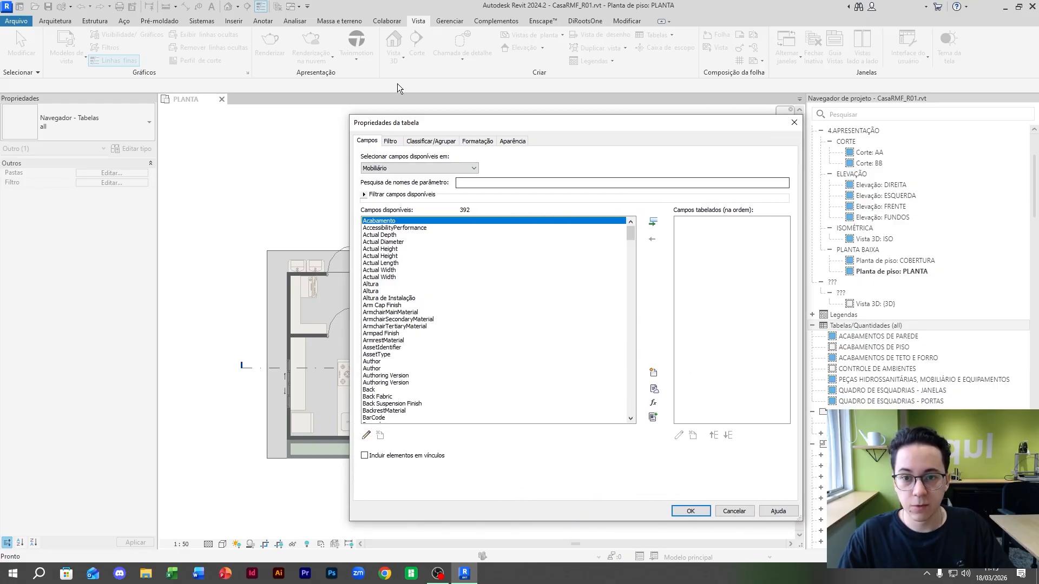
drag(433, 127, 405, 121)
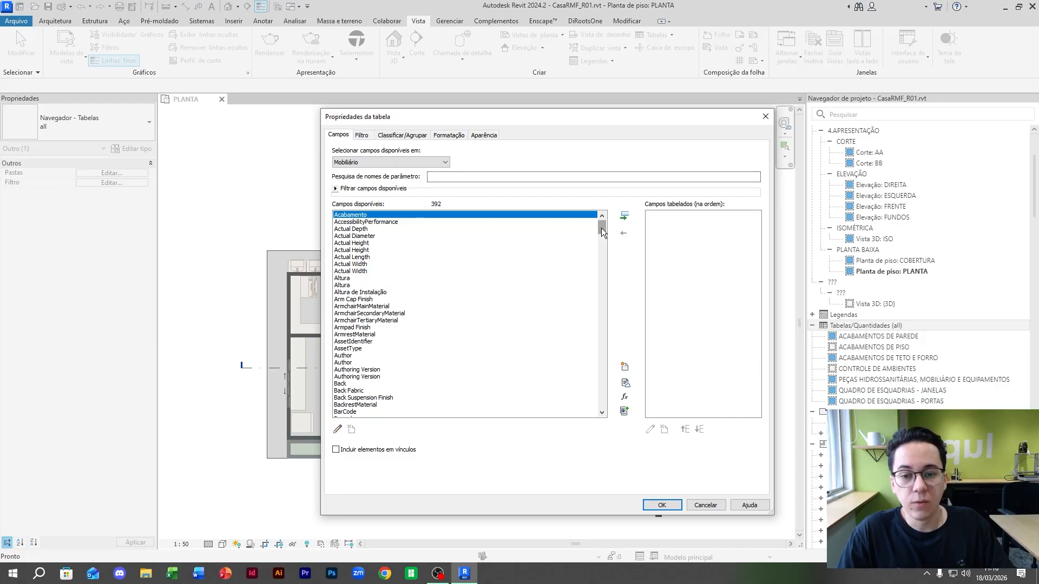
drag(602, 231, 608, 279)
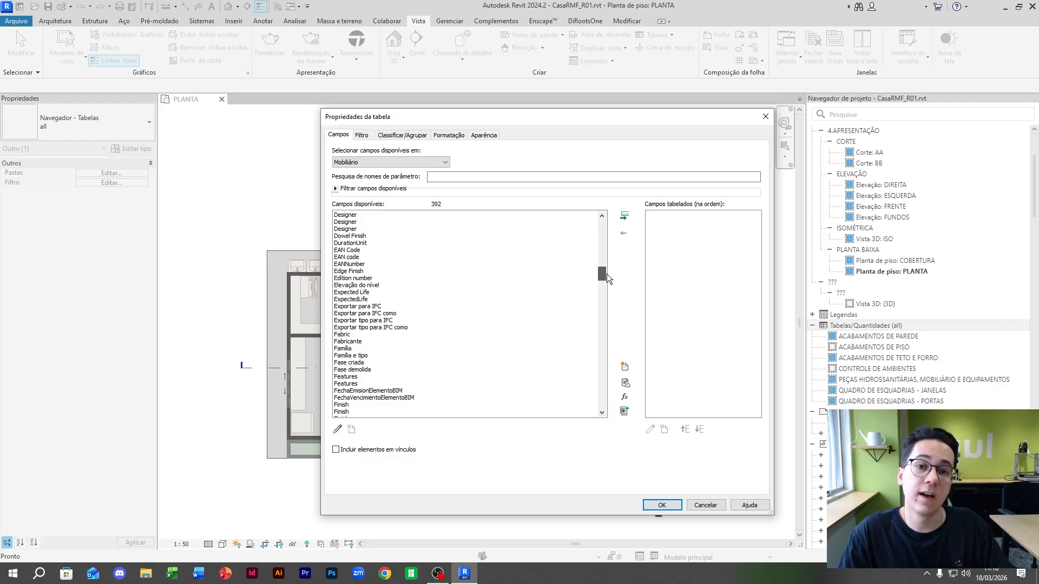
drag(608, 278, 609, 286)
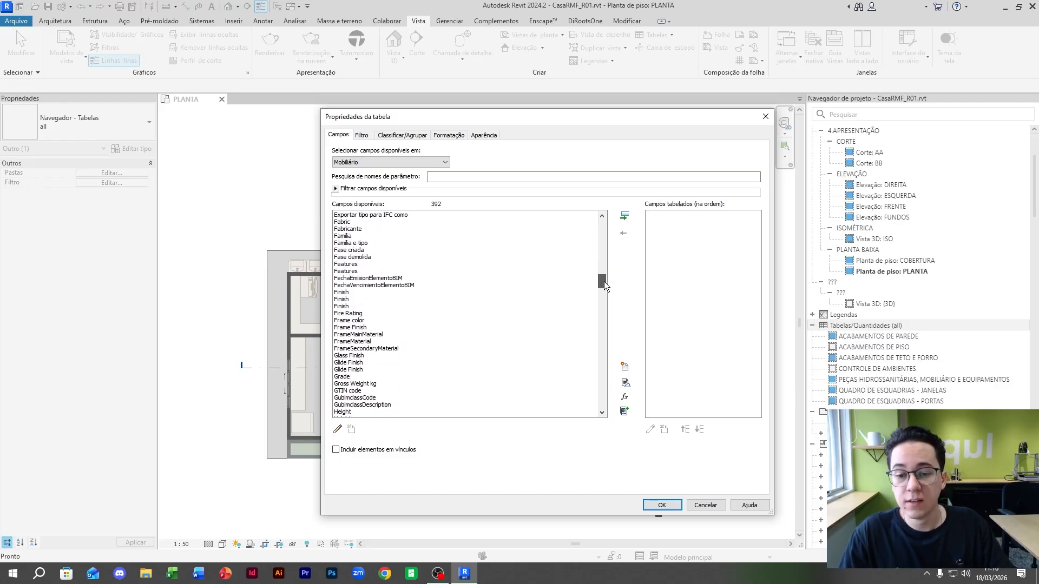
click(370, 370)
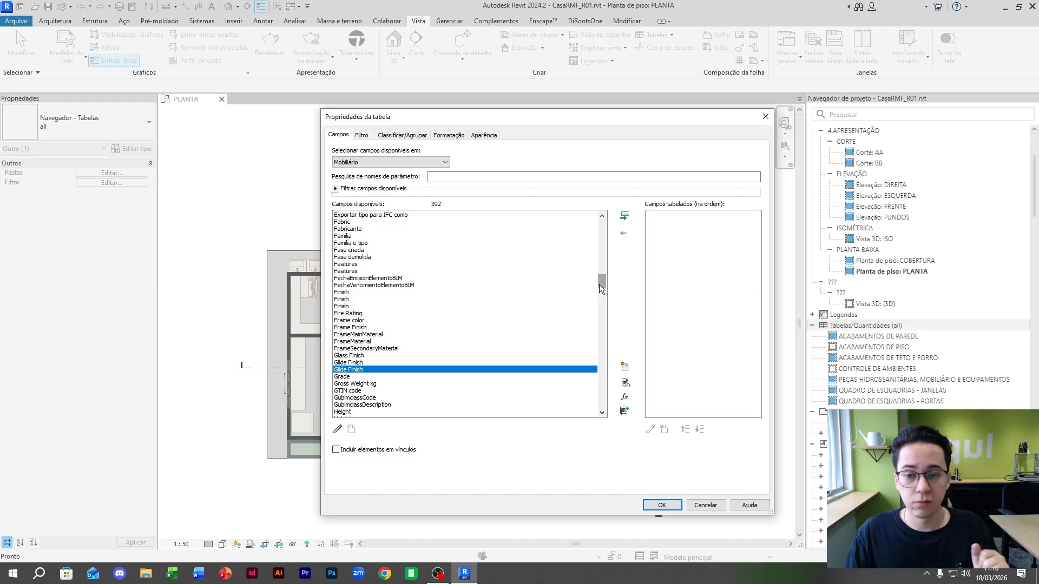
click(360, 243)
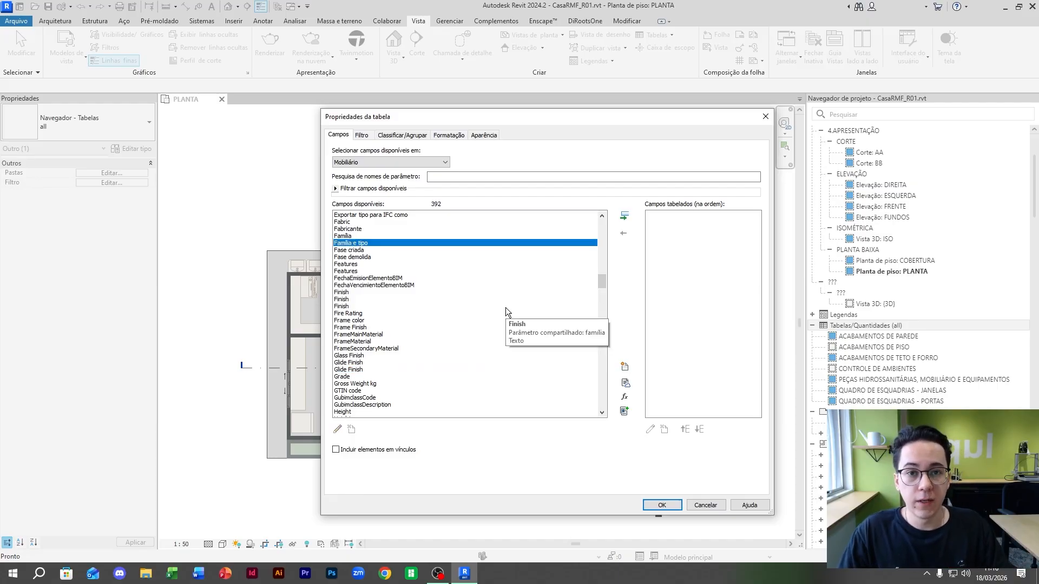
double_click(369, 243)
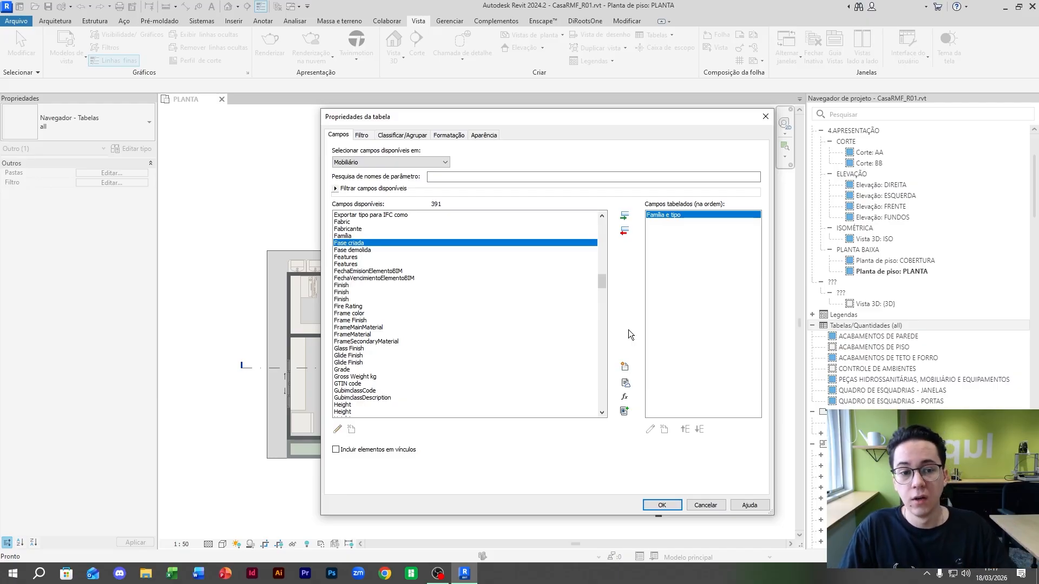
double_click(668, 215)
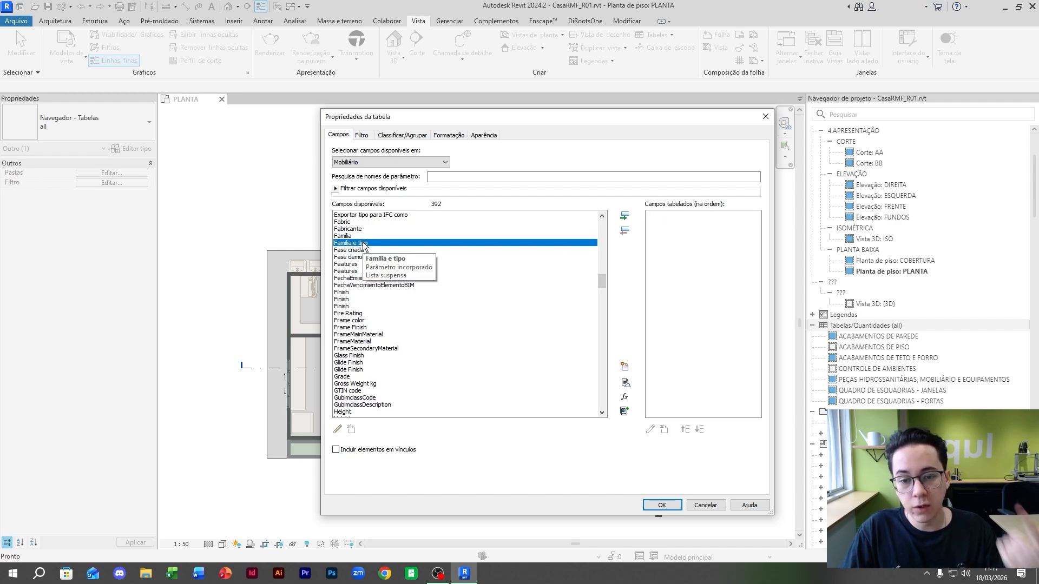
click(625, 216)
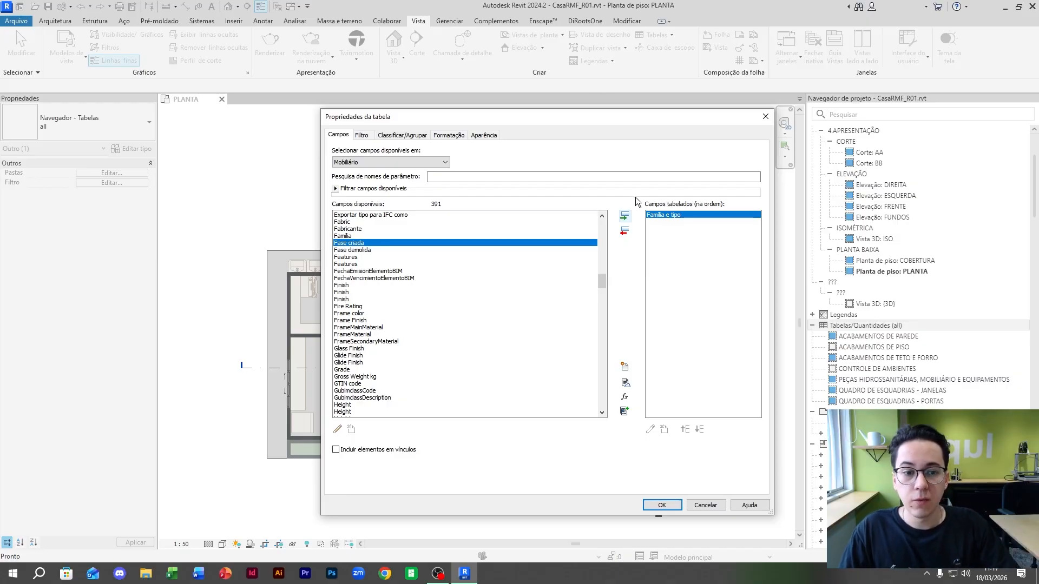
Step: Add the Descrição field to the furniture schedule after Família e tipo
click(411, 272)
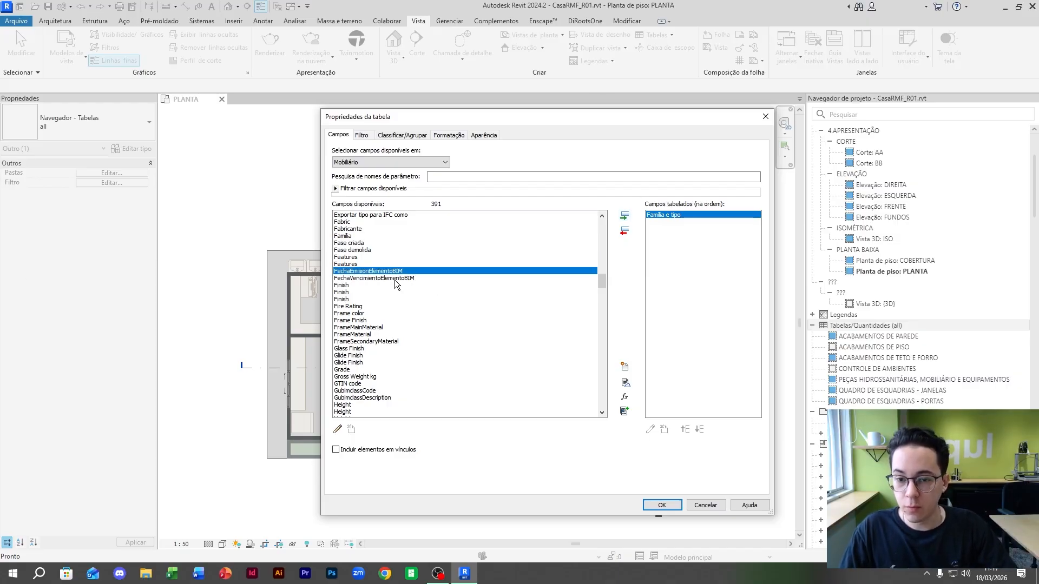
scroll(436, 288, up, 10)
click(407, 238)
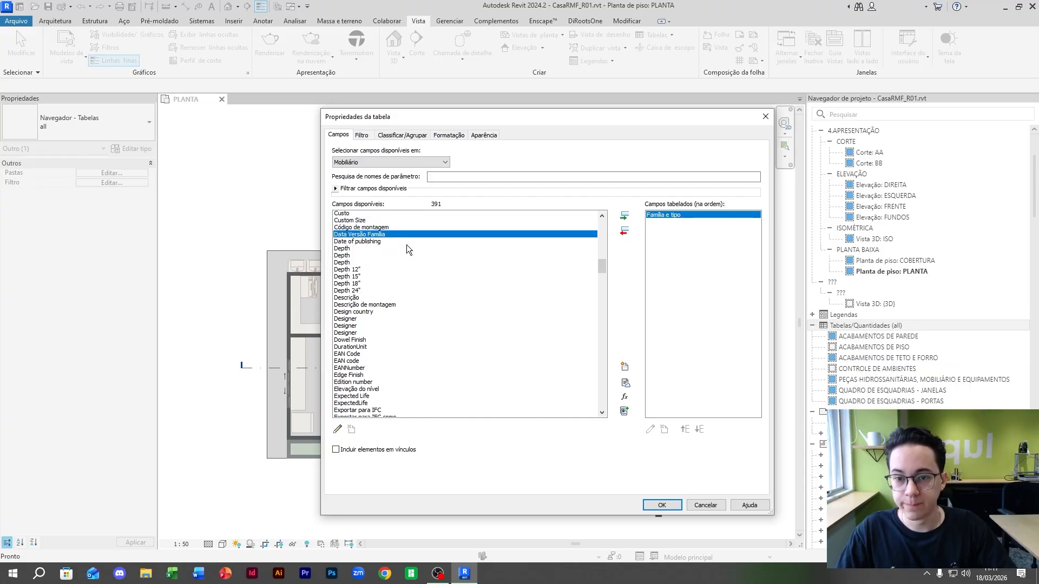
scroll(407, 244, up, 1)
scroll(400, 295, up, 1)
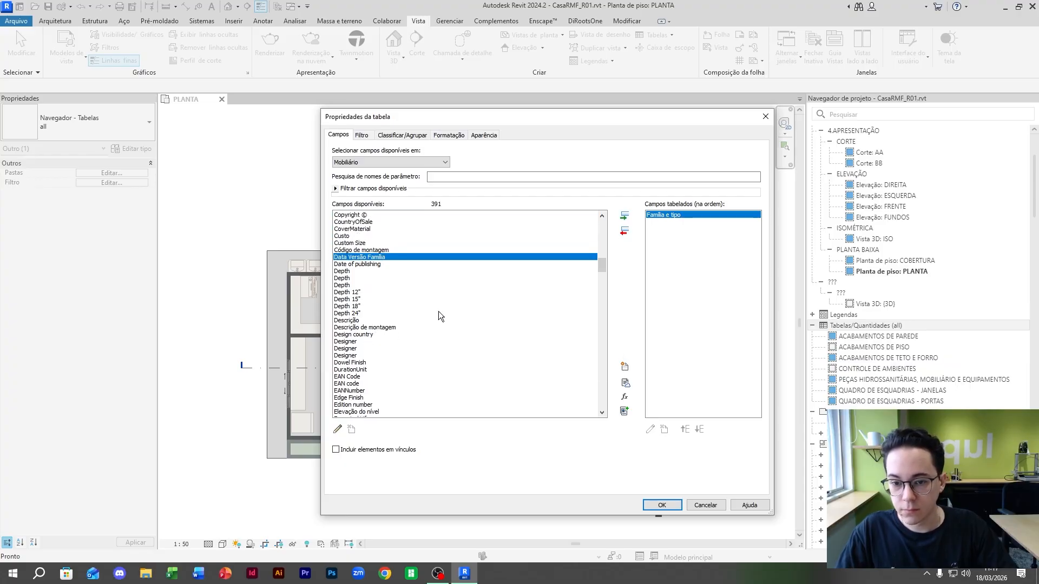
double_click(357, 321)
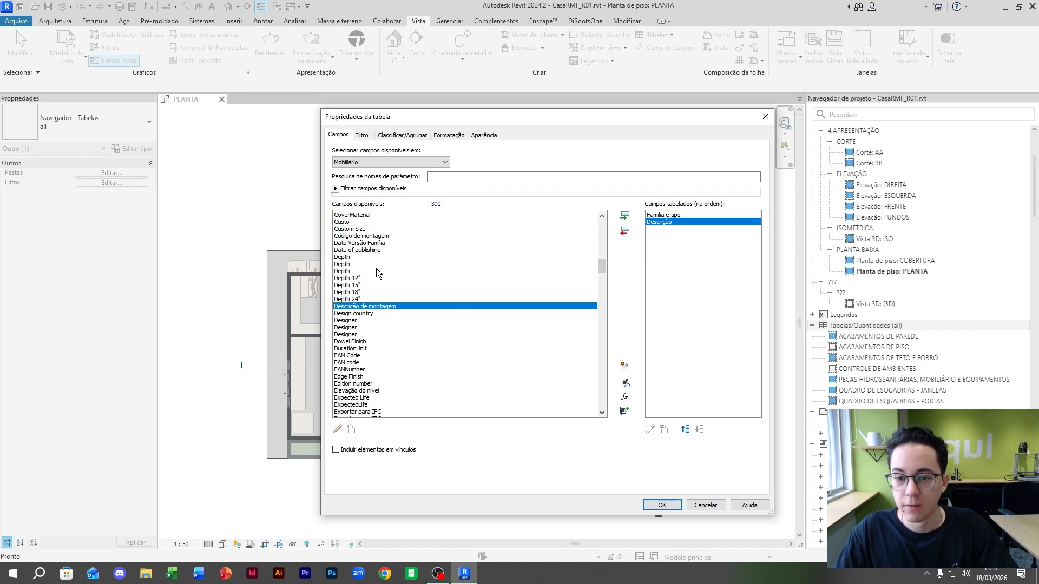
Step: Find the Contagem field among the available fields and add it to the furniture schedule
scroll(377, 271, down, 2)
scroll(378, 307, up, 3)
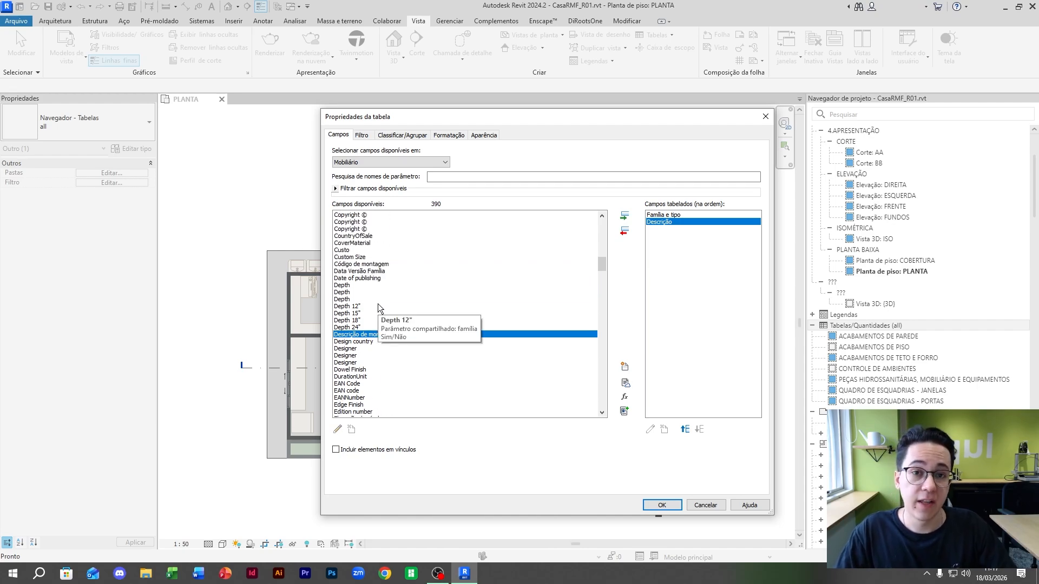
click(363, 277)
key(c)
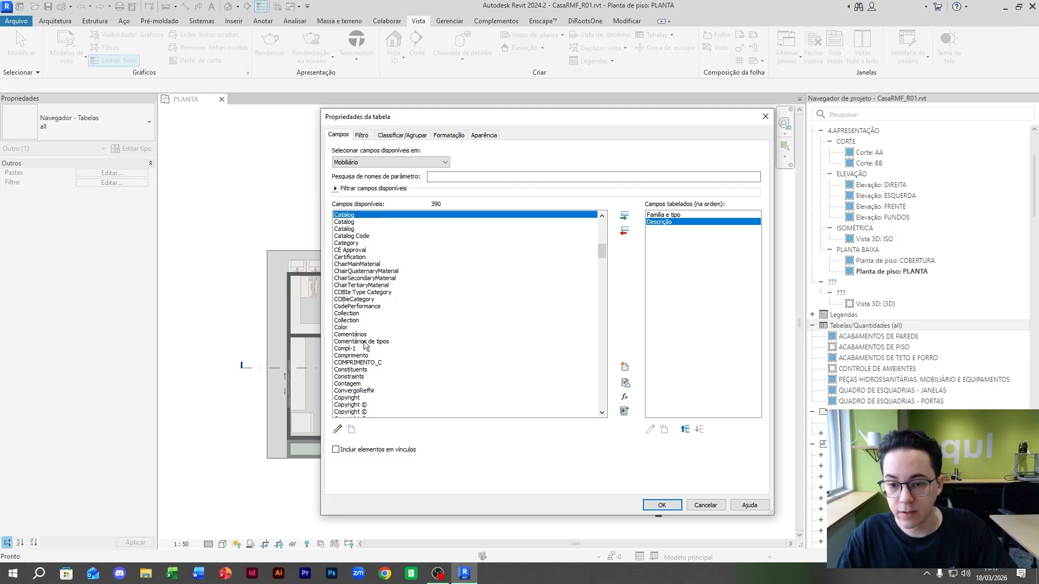
key(c)
key(o)
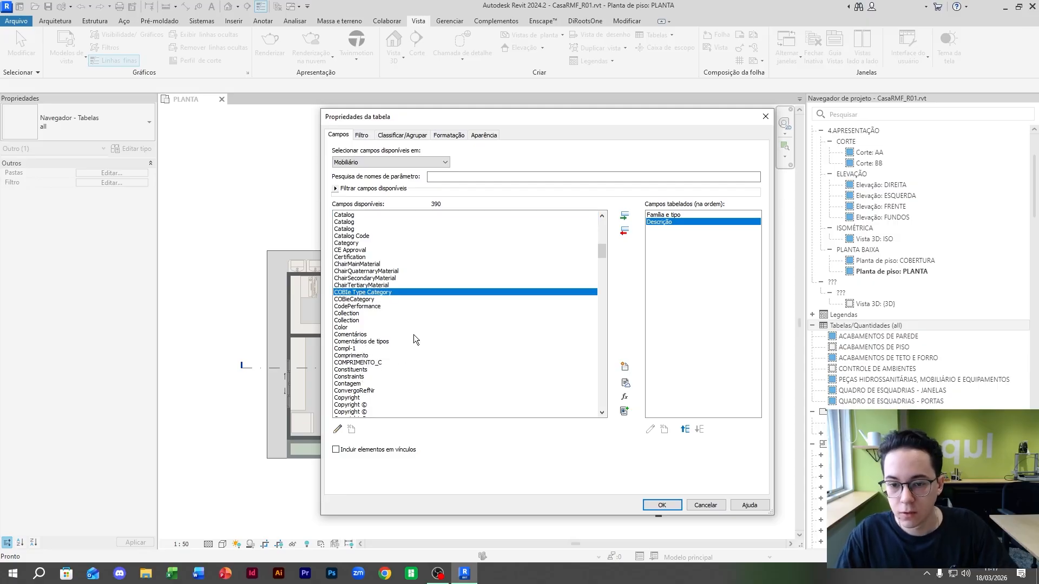
scroll(414, 336, down, 1)
double_click(349, 370)
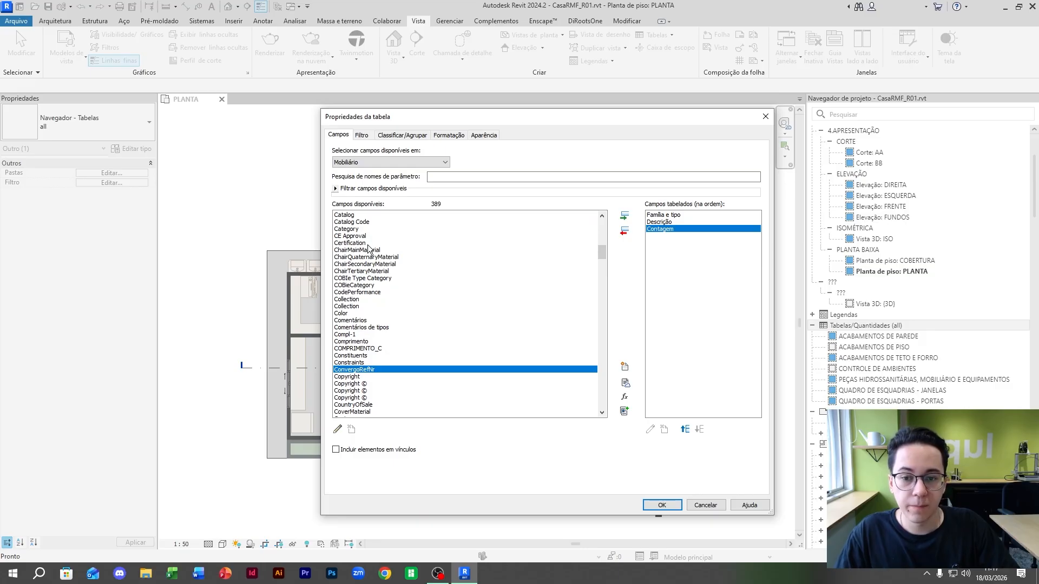
click(364, 292)
scroll(357, 293, down, 2)
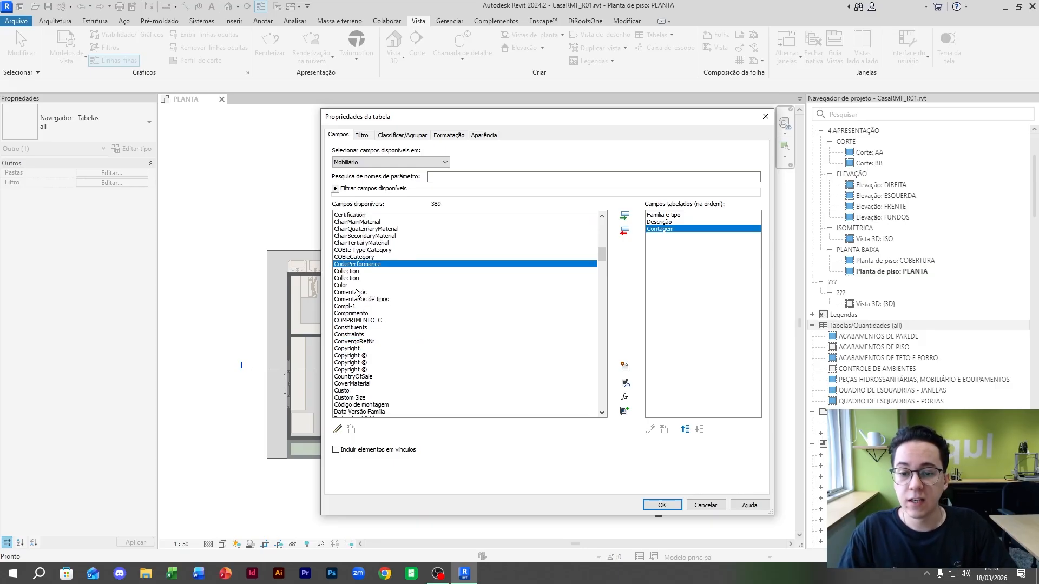
click(411, 279)
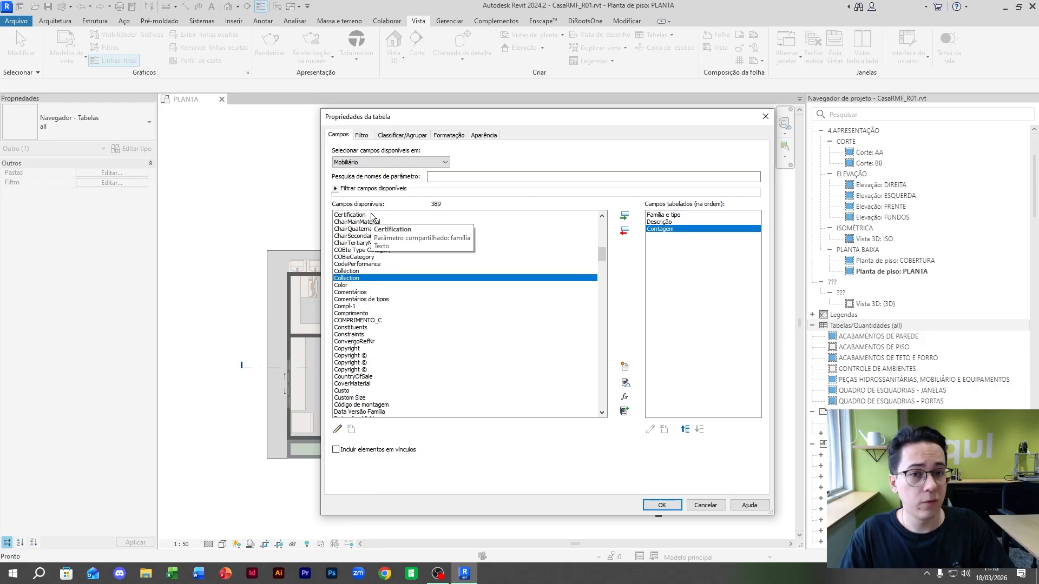
key(w)
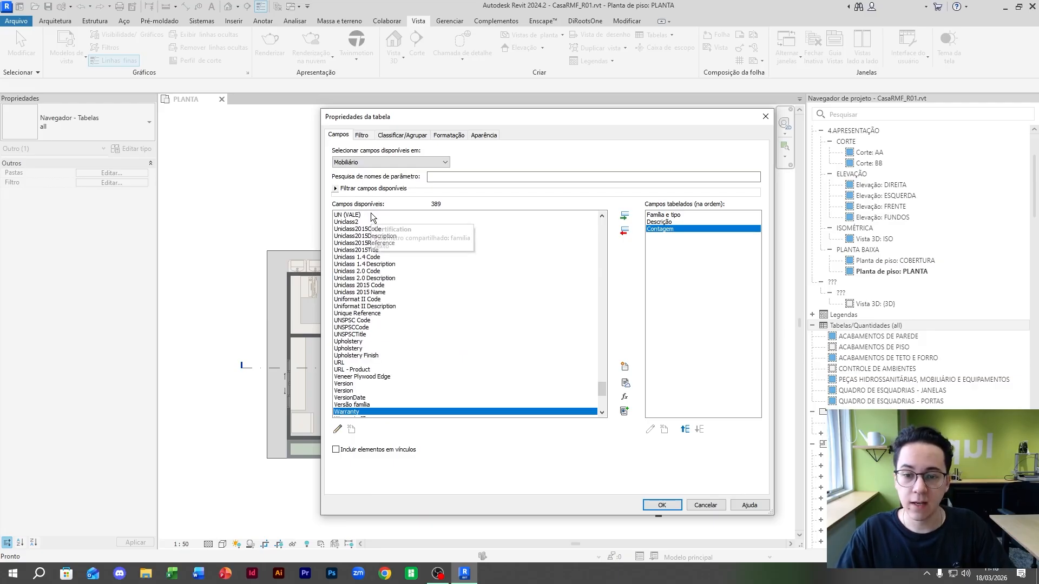
scroll(396, 360, down, 1)
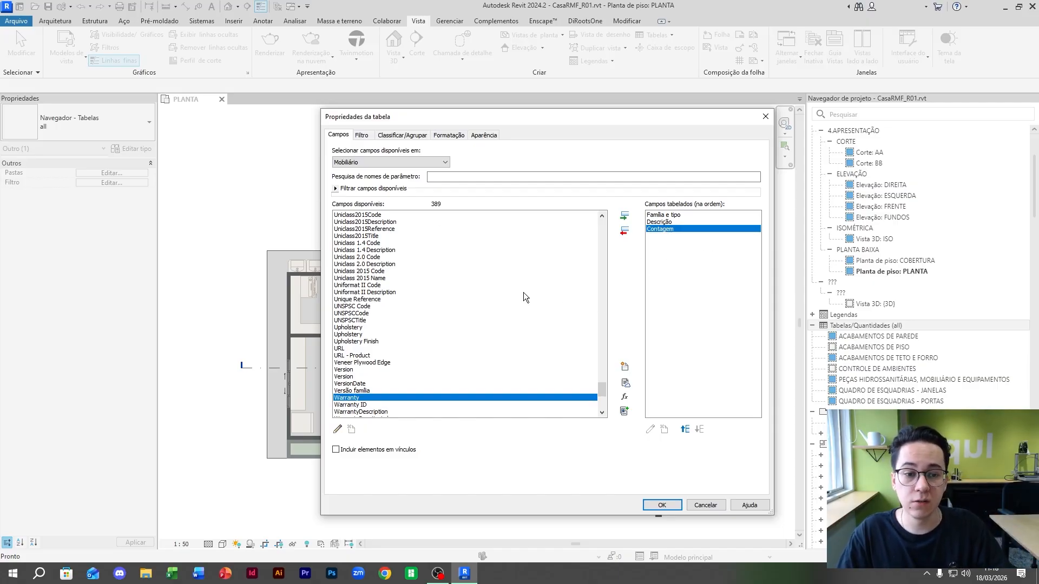
Step: Find the Marca de tipo field among the available fields and add it to the furniture schedule
click(384, 293)
scroll(518, 293, down, 1)
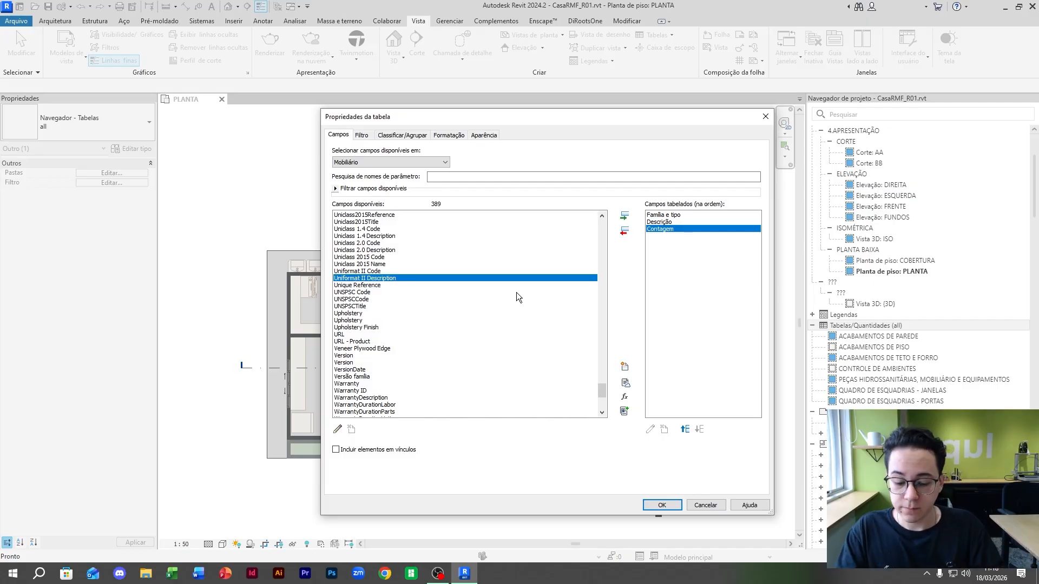
key(m)
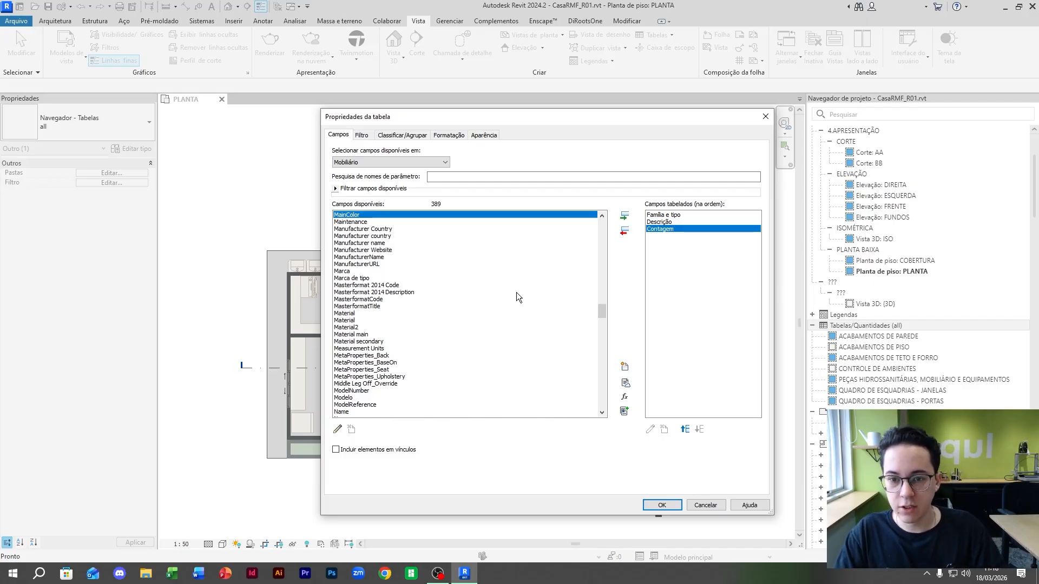
click(356, 277)
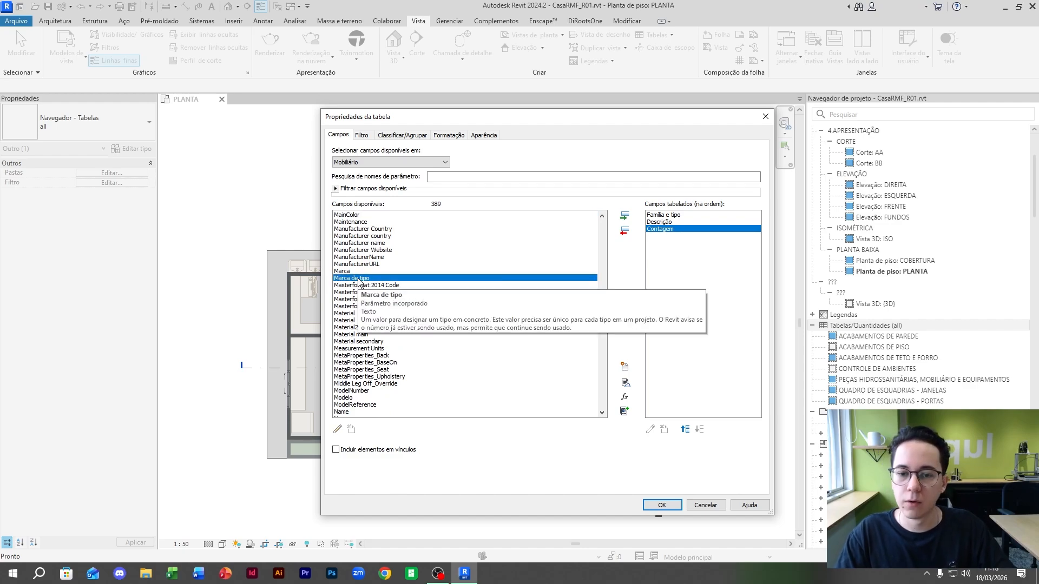
double_click(357, 276)
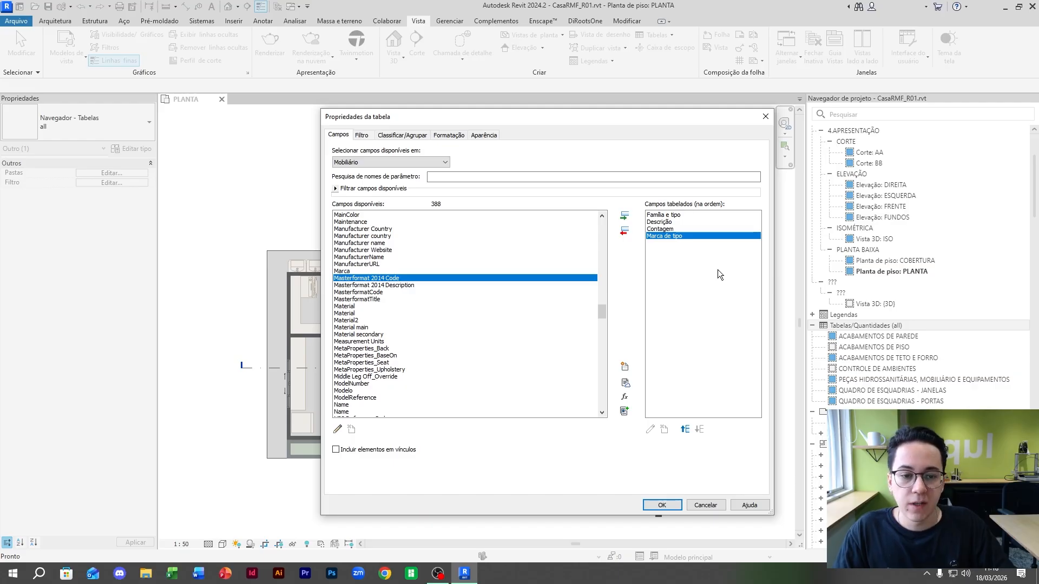
Step: Move the Marca de tipo field up to the first position in the scheduled fields
click(668, 214)
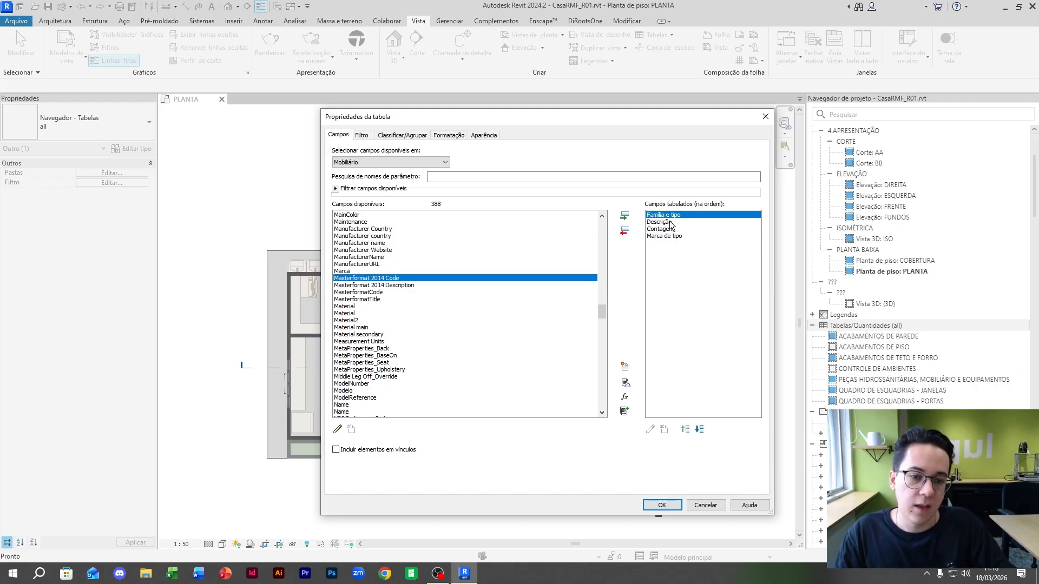
click(669, 222)
click(670, 229)
click(674, 236)
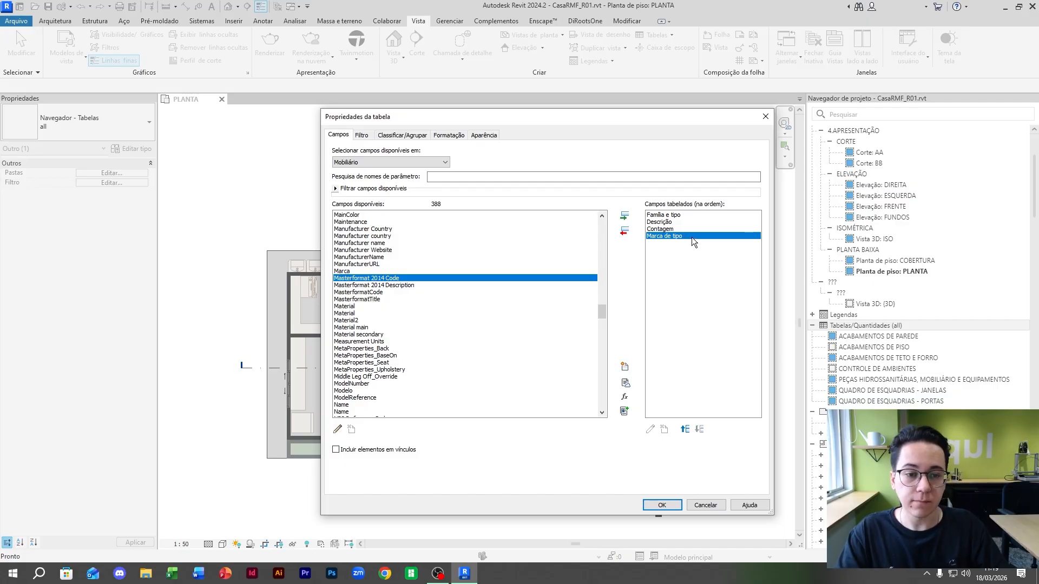
mouse_move(692, 237)
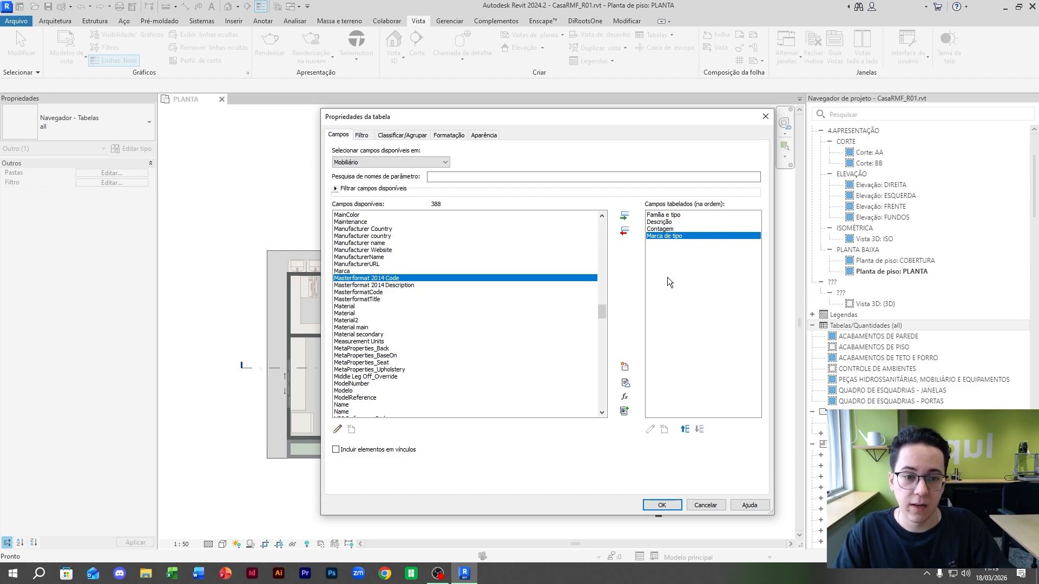
click(685, 430)
click(685, 430)
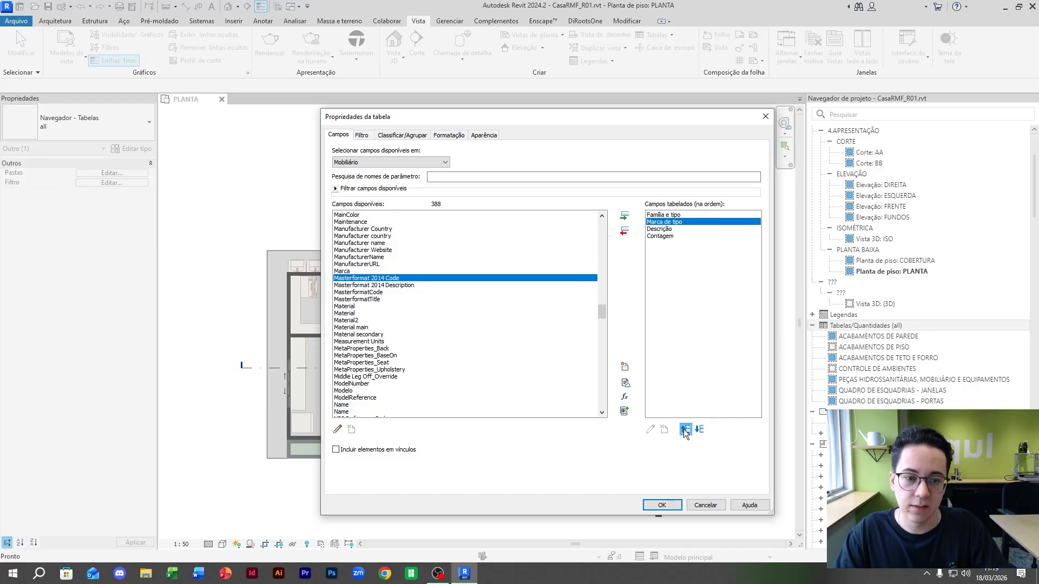
click(685, 430)
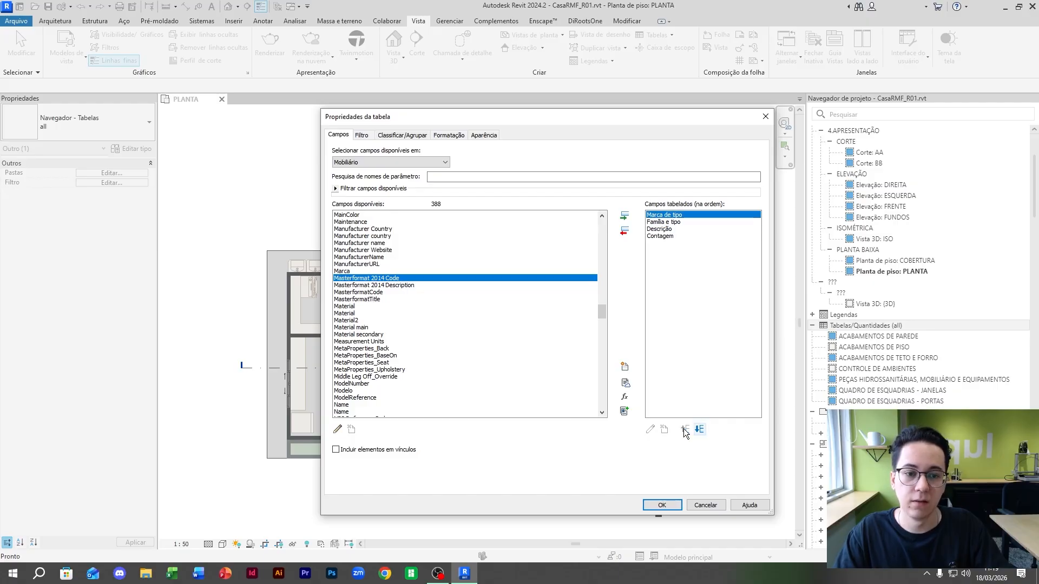
Step: Move the Contagem field up one position so it comes before Descrição
click(682, 223)
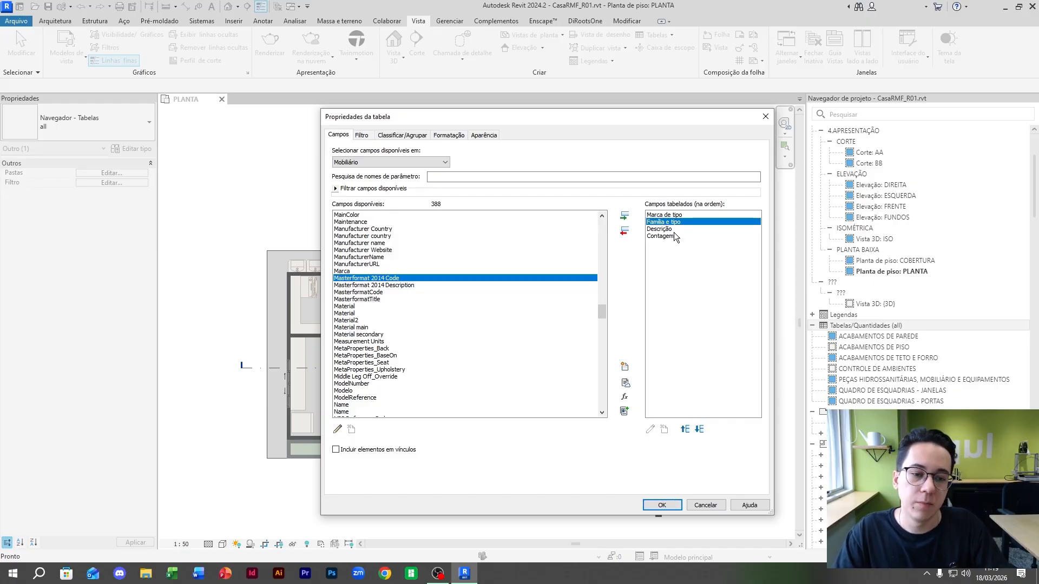
click(675, 231)
click(675, 236)
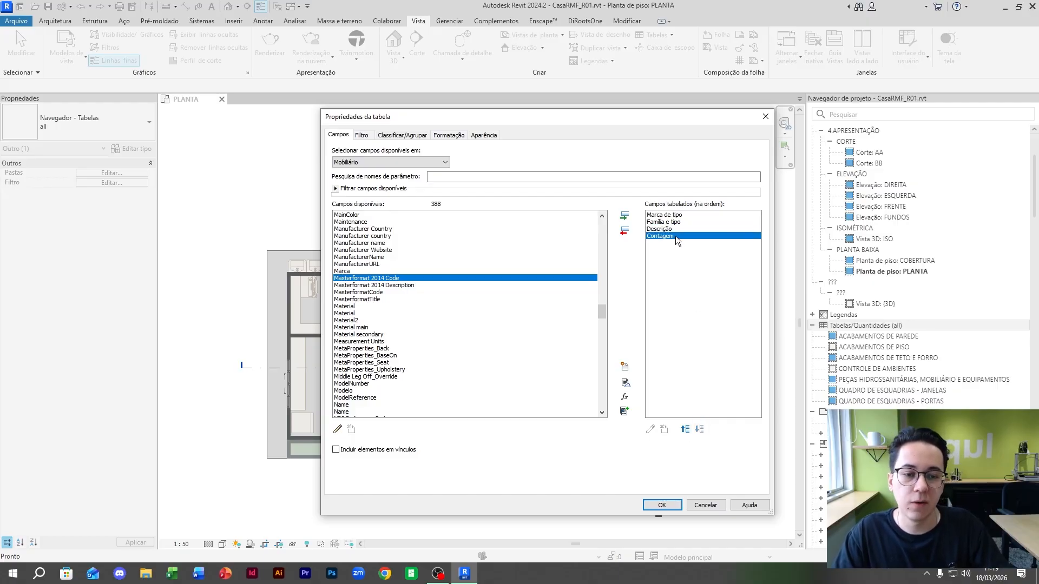
click(685, 430)
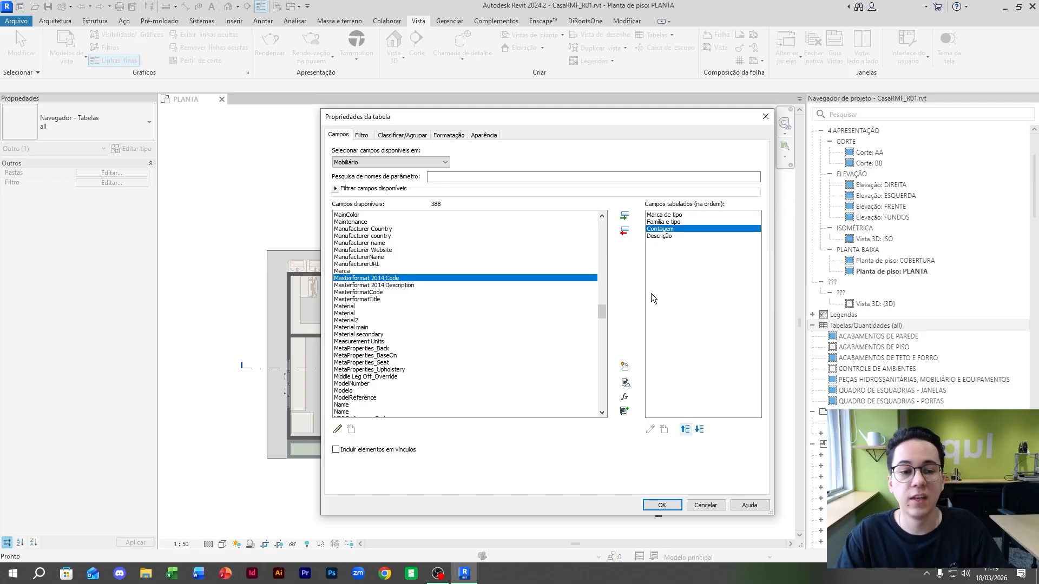
Step: Move Família e tipo up above Marca de tipo in the scheduled fields and create the schedule
click(669, 222)
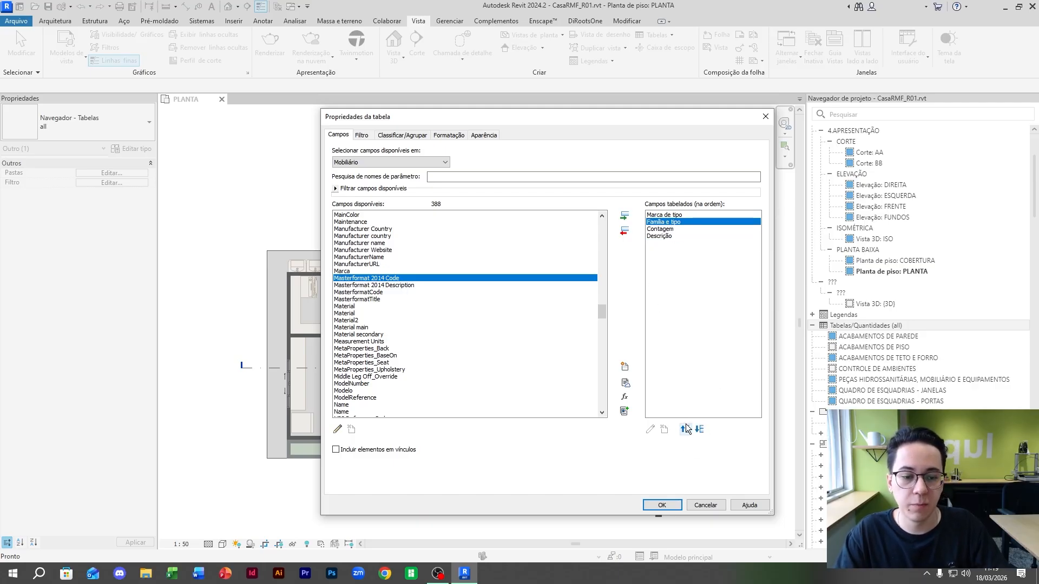
click(686, 430)
click(676, 223)
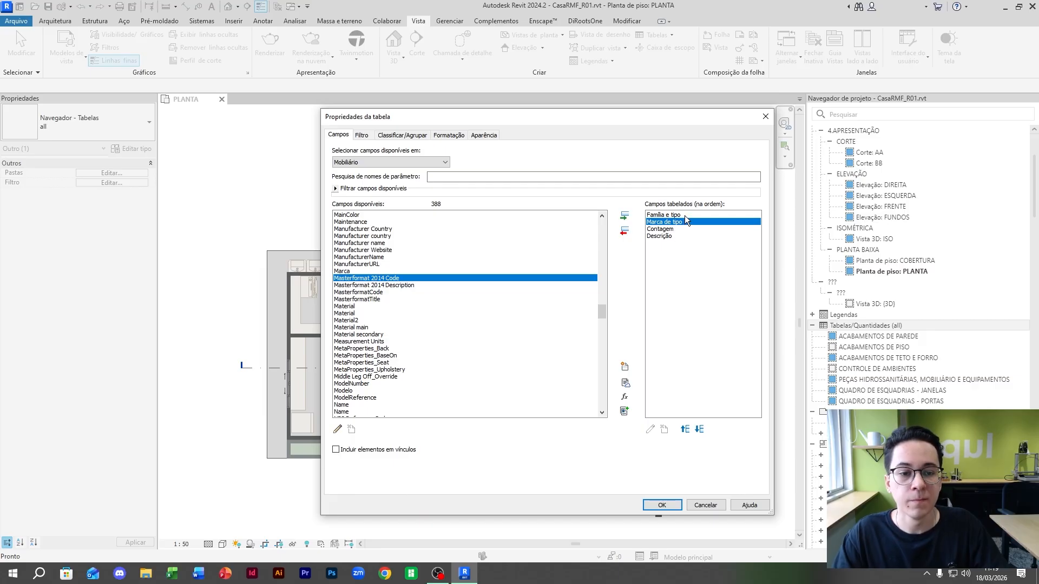
click(685, 215)
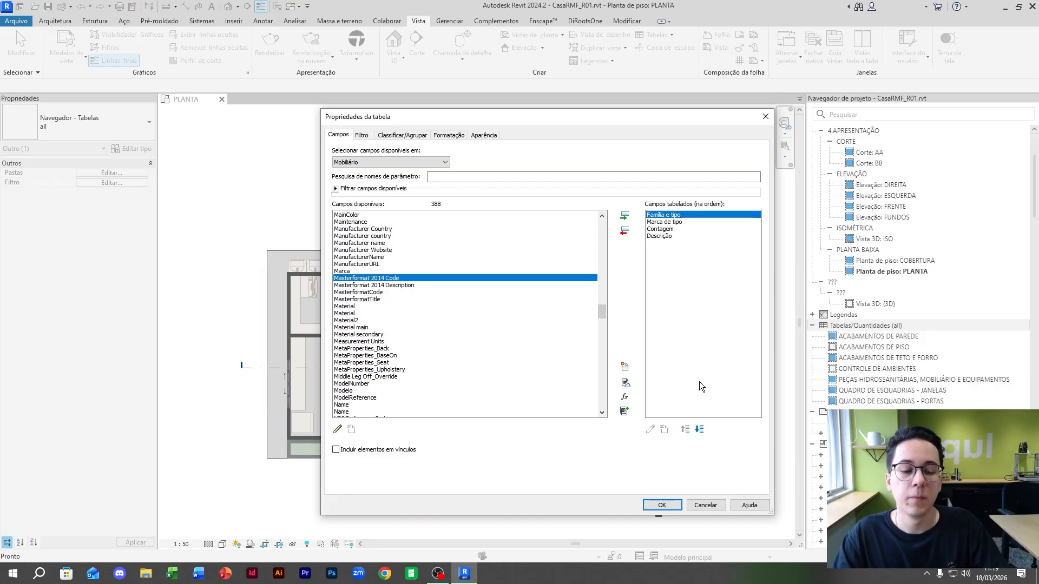
click(664, 506)
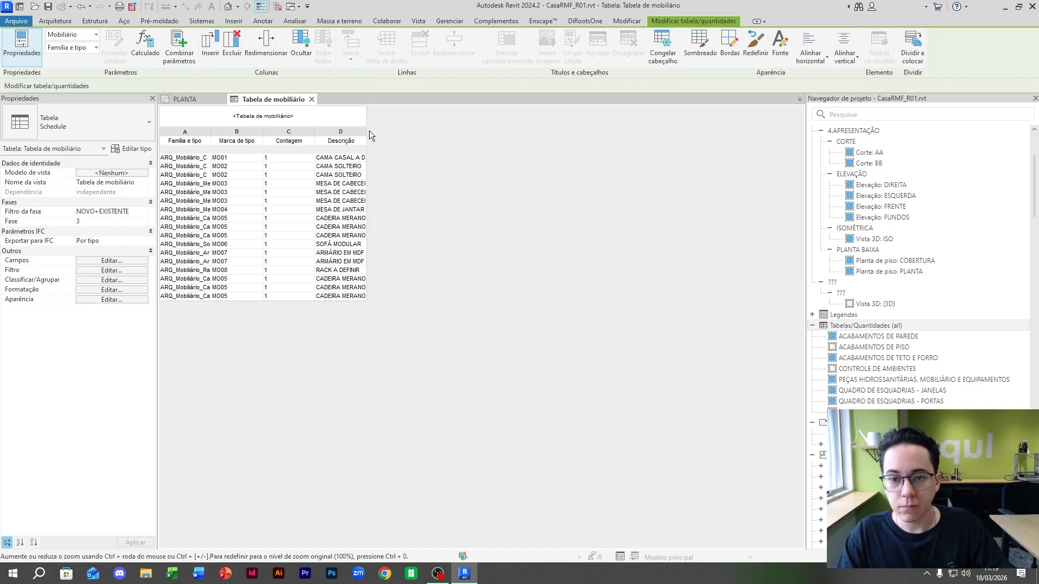
Step: Widen the Descrição and Família e tipo columns of the furniture schedule until their full text fits
drag(367, 132, 515, 132)
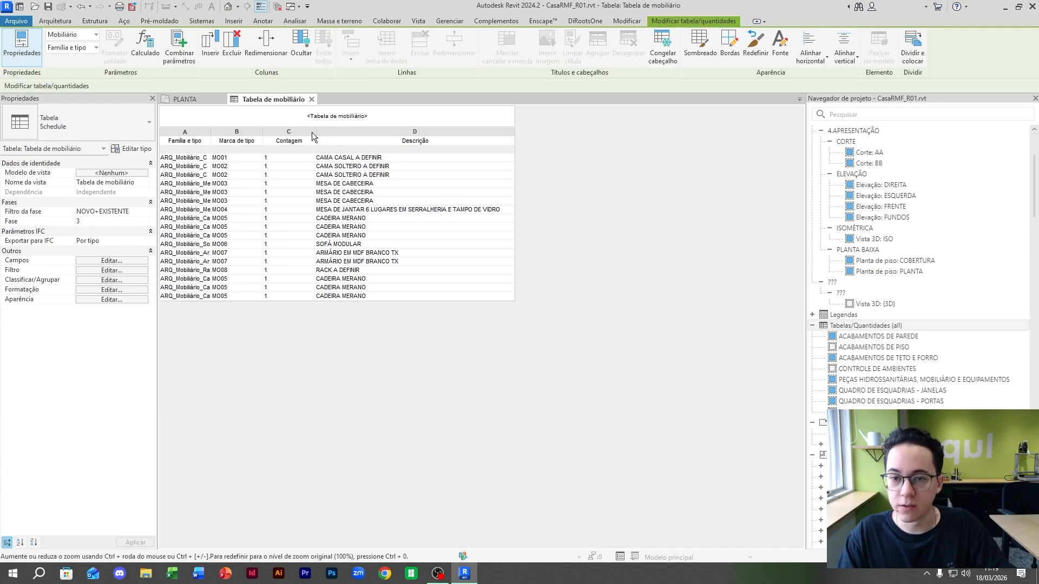
drag(210, 132, 424, 134)
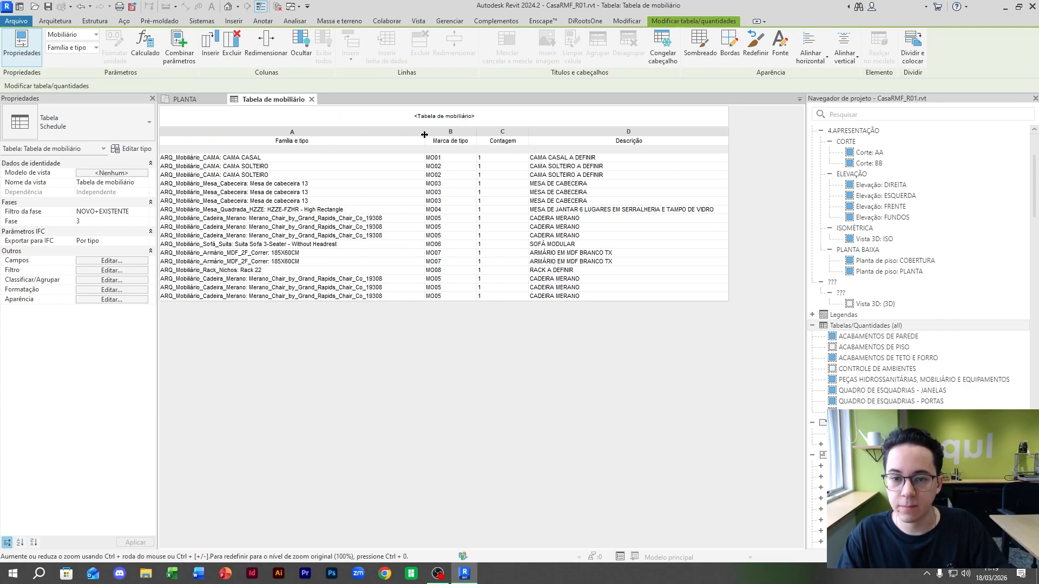
Step: Examine each column of the furniture schedule and the Marca de tipo values of the bed and bedside table rows
click(284, 136)
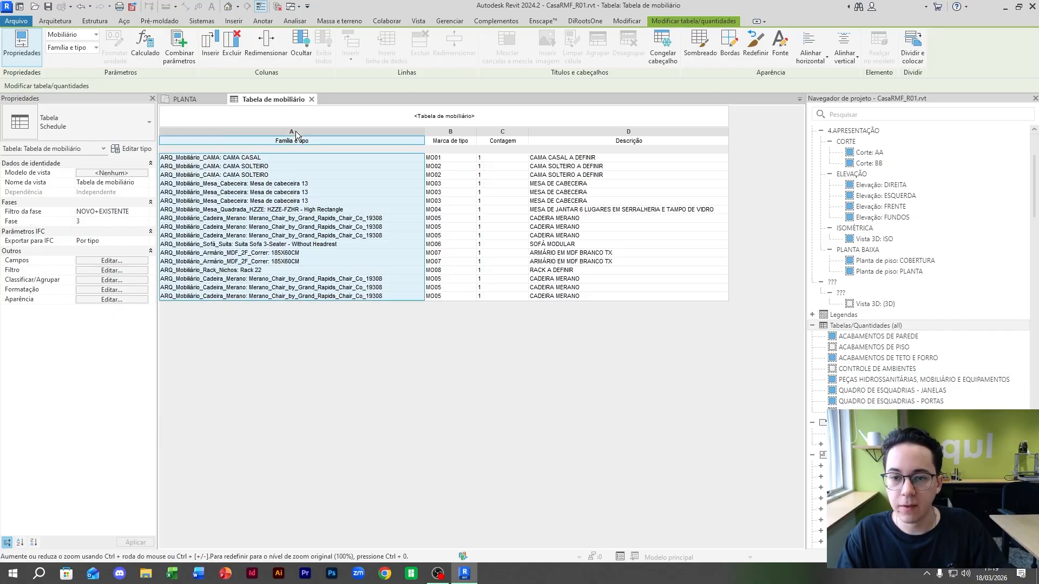
click(454, 140)
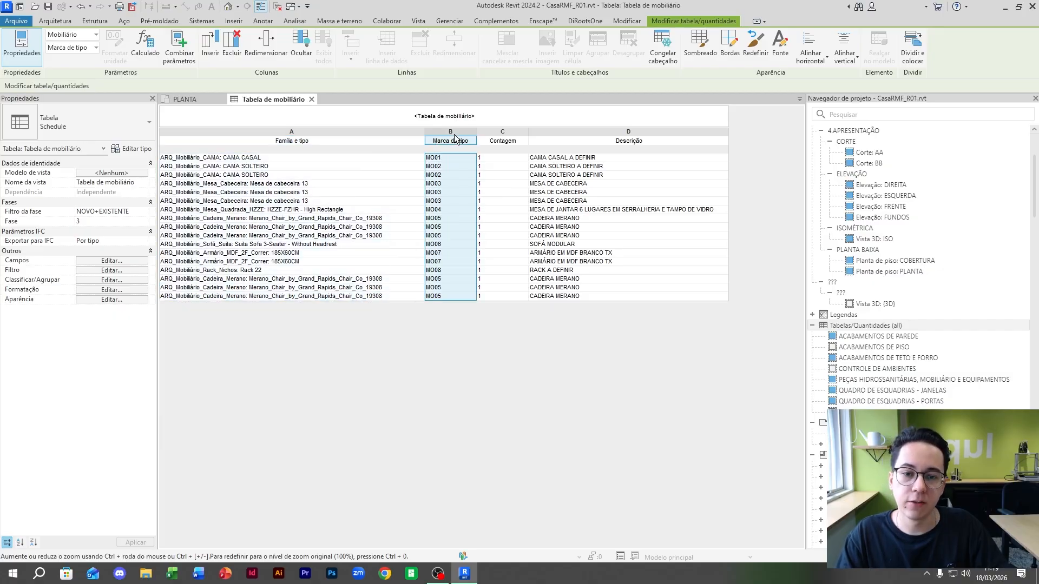
click(504, 135)
click(598, 138)
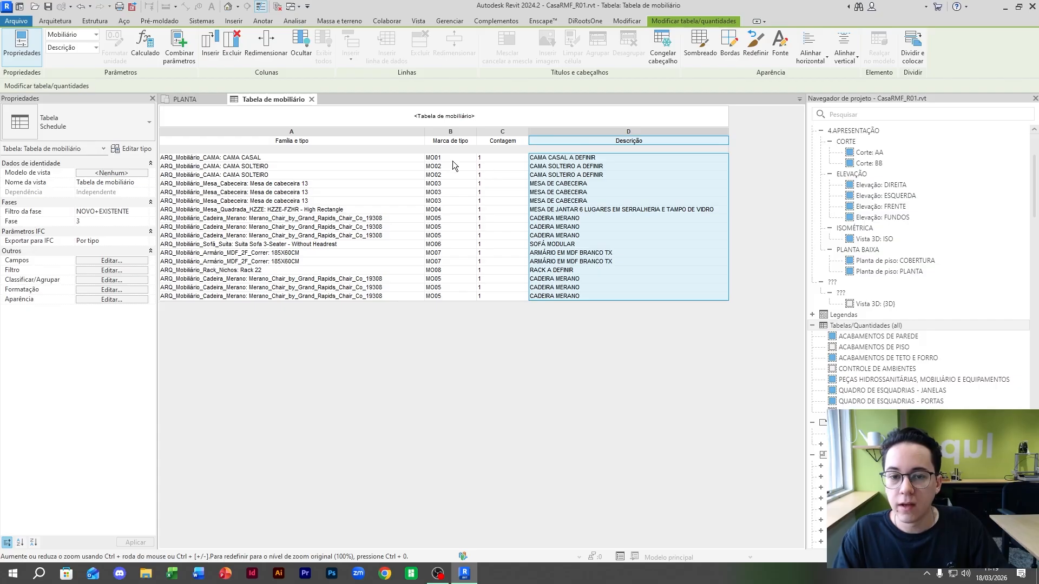
click(459, 136)
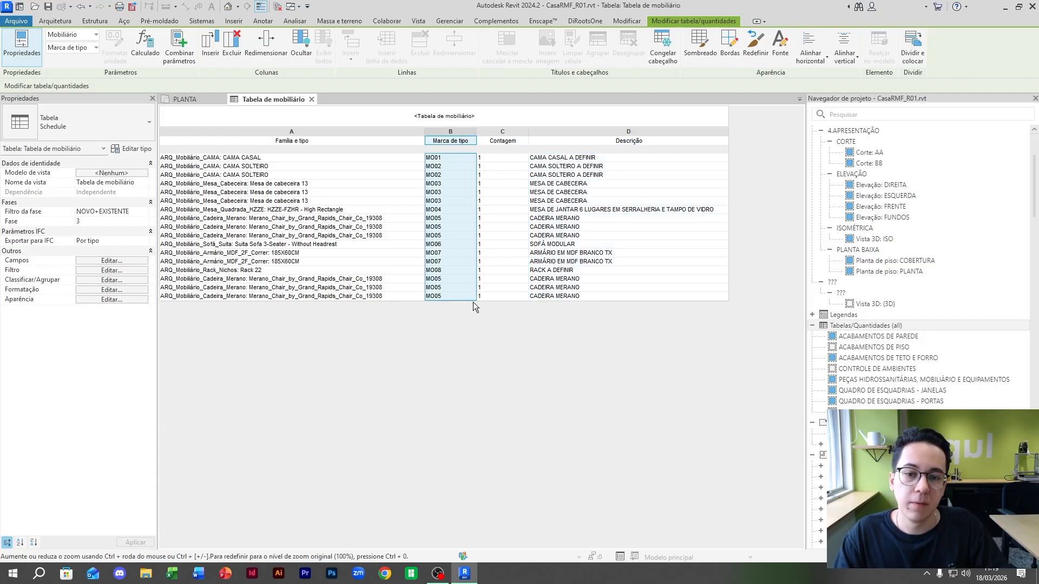
click(452, 160)
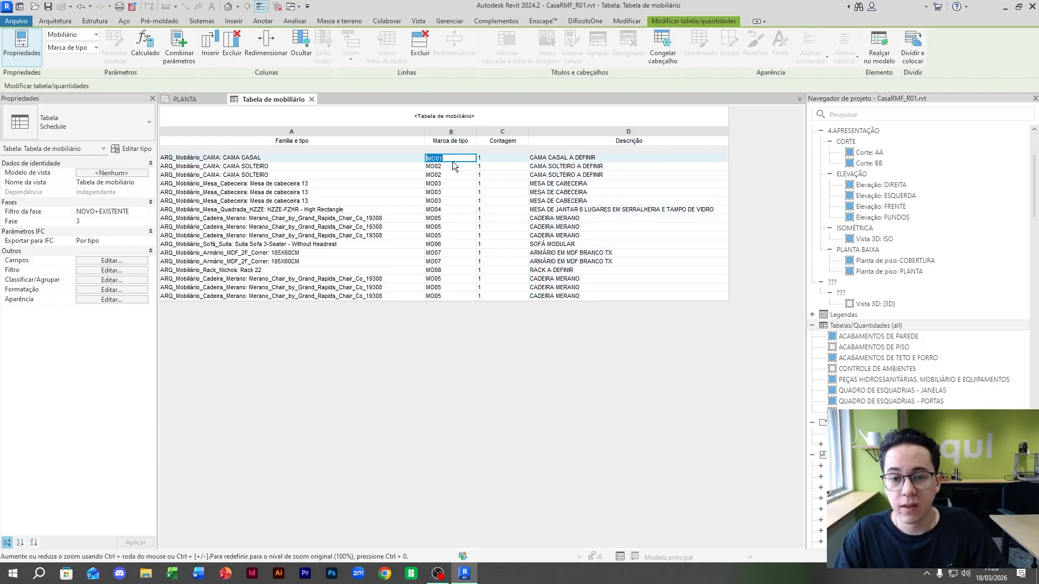
click(450, 166)
click(454, 175)
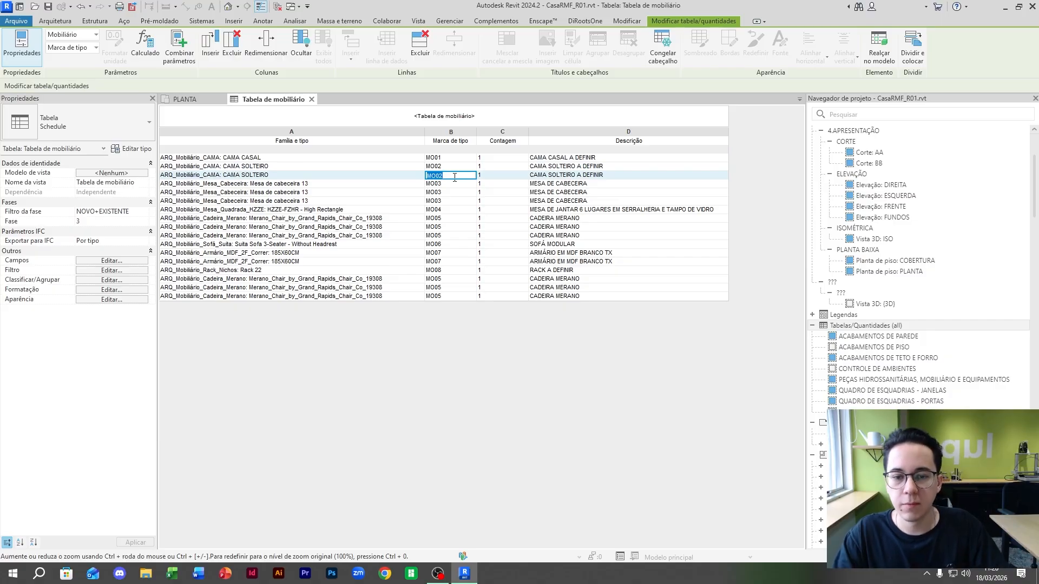
click(454, 184)
click(456, 201)
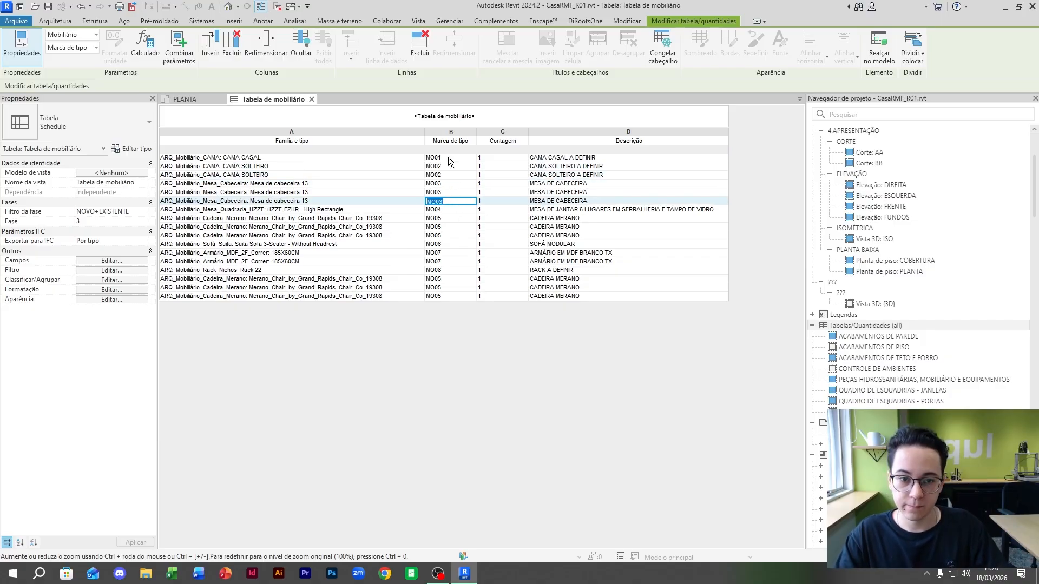
Step: Examine the Descrição values of the bed, table, chair, sofa and wardrobe rows in the furniture schedule
click(642, 158)
click(641, 167)
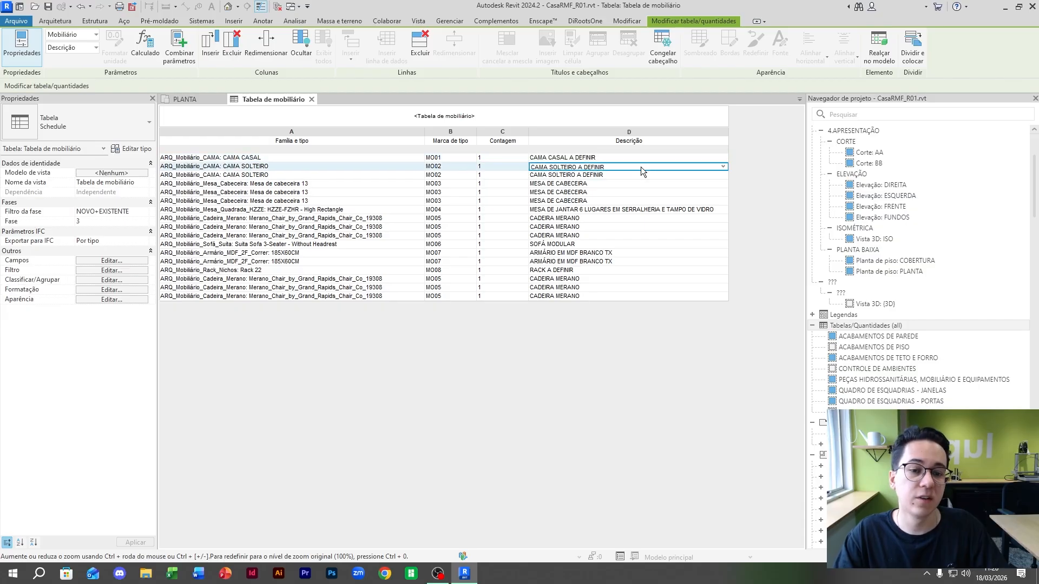
click(641, 175)
click(643, 192)
click(644, 200)
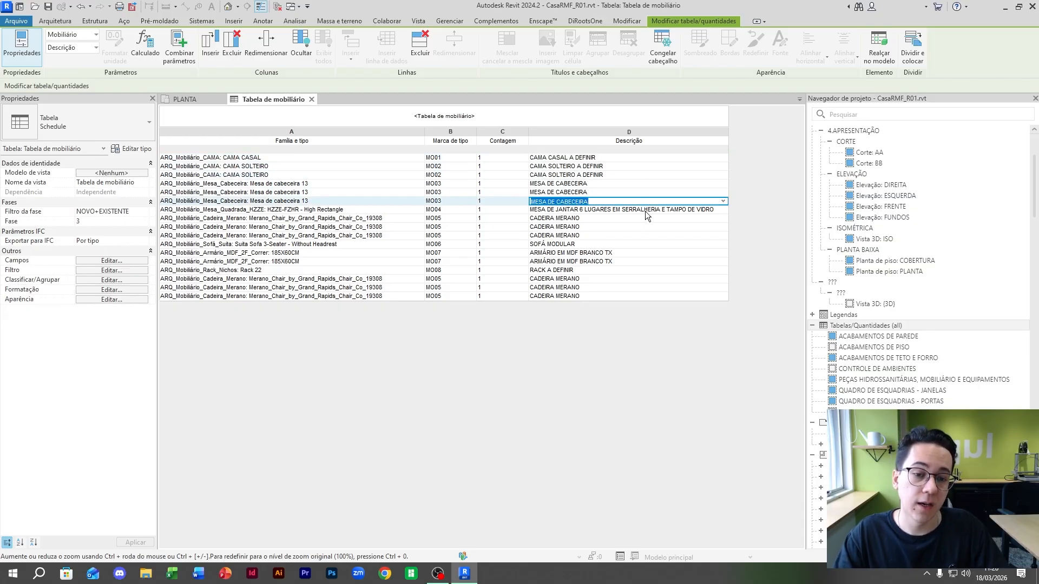
click(653, 210)
click(652, 227)
click(653, 218)
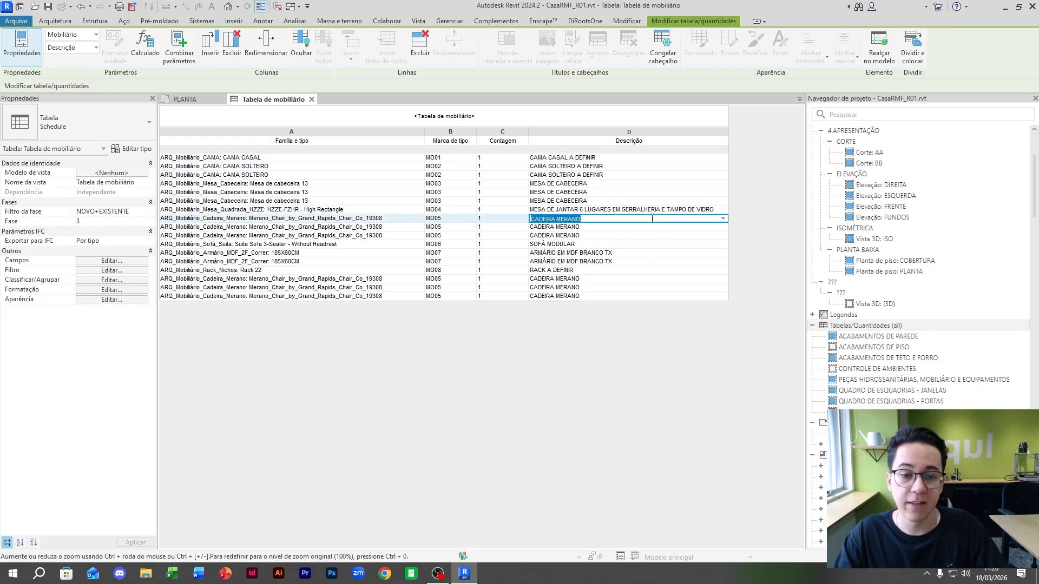
click(652, 235)
click(654, 250)
click(655, 263)
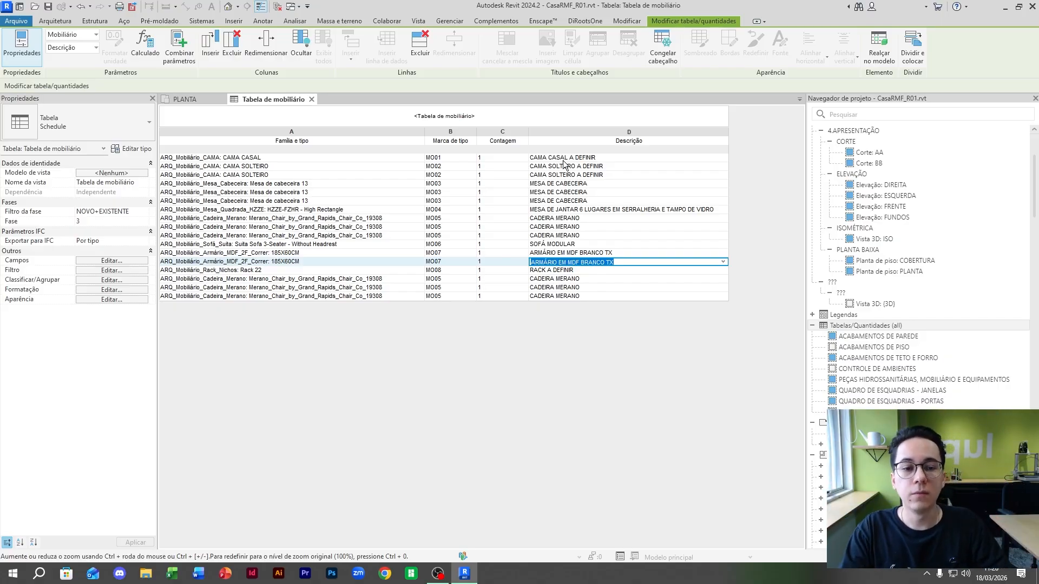
click(647, 173)
click(652, 166)
click(658, 158)
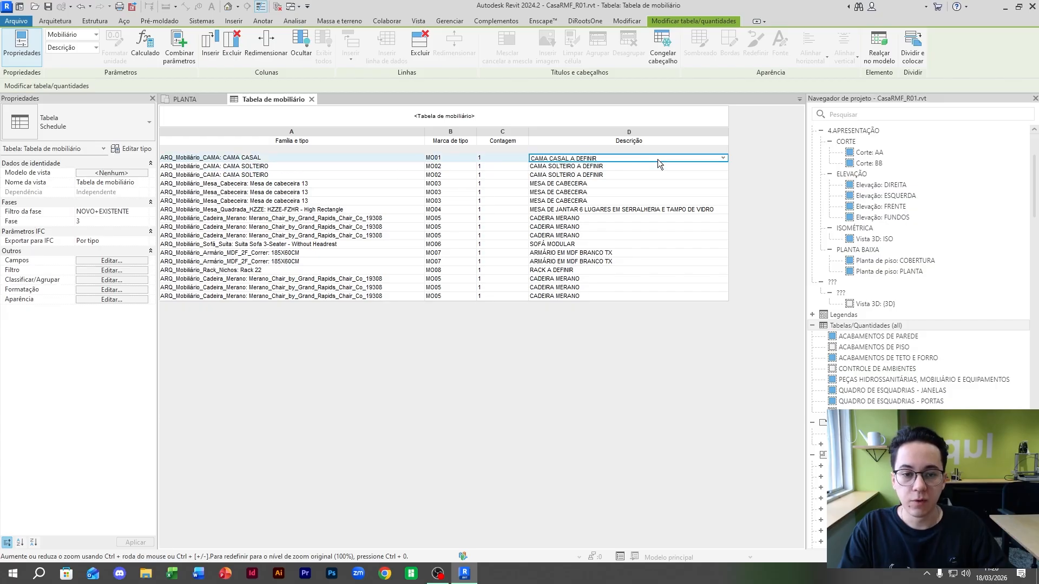
click(652, 254)
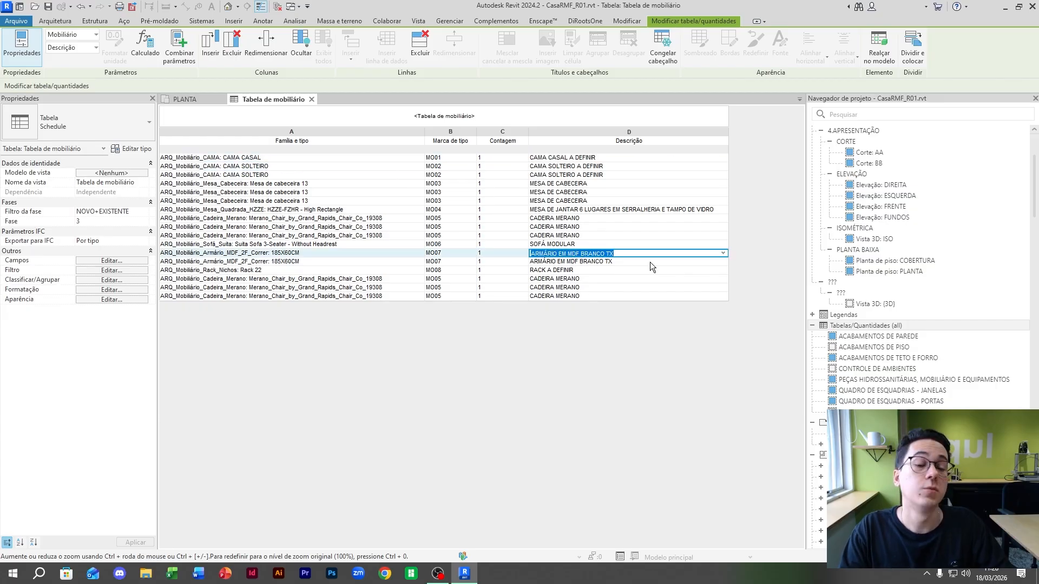
click(636, 158)
click(636, 183)
click(636, 166)
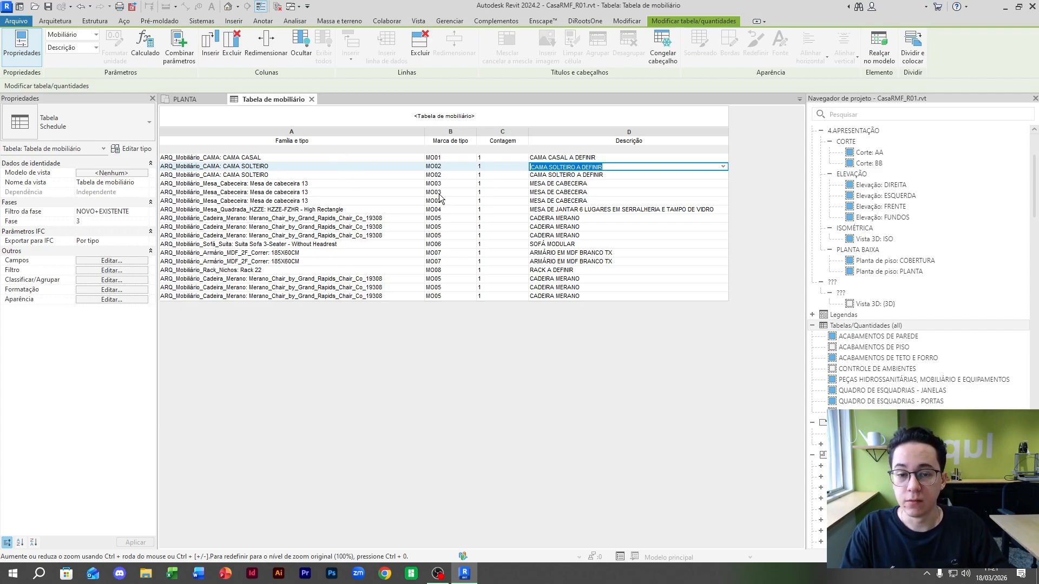
Step: Compare the Marca de tipo values of the double bed, the two single beds and the bedside table
click(454, 158)
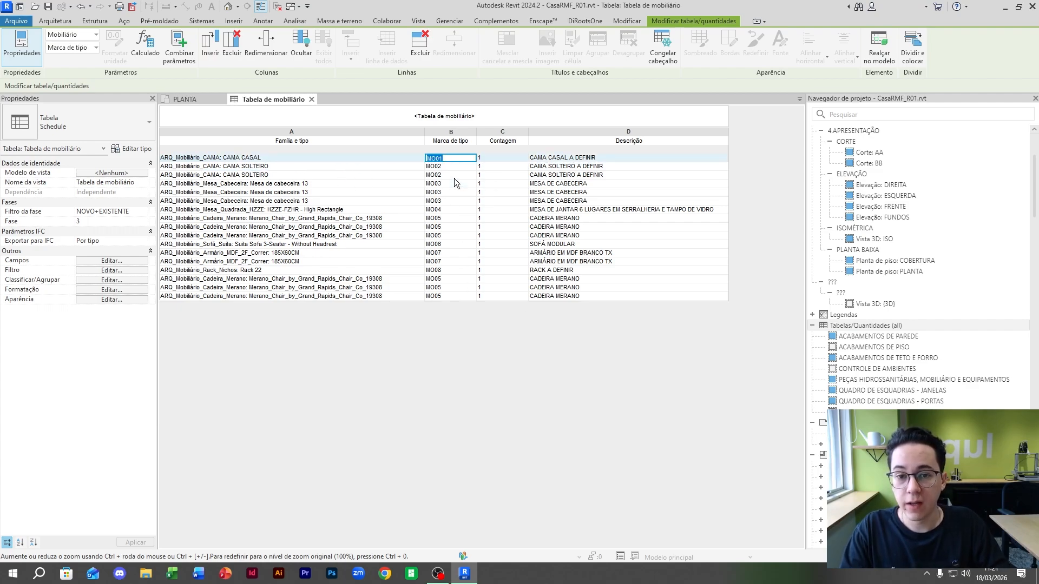
click(455, 183)
click(466, 166)
click(462, 176)
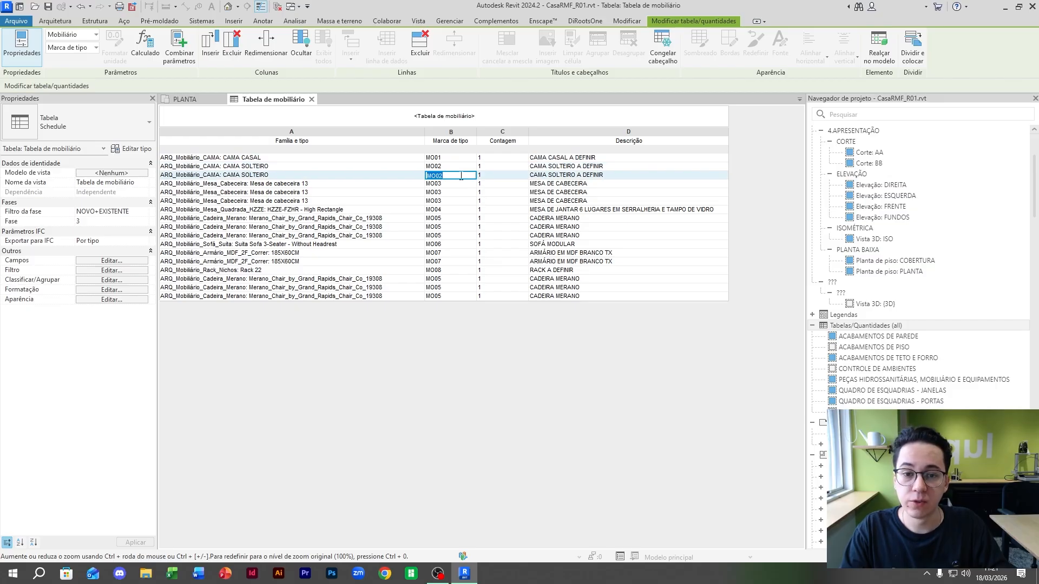
click(464, 167)
click(463, 175)
click(466, 167)
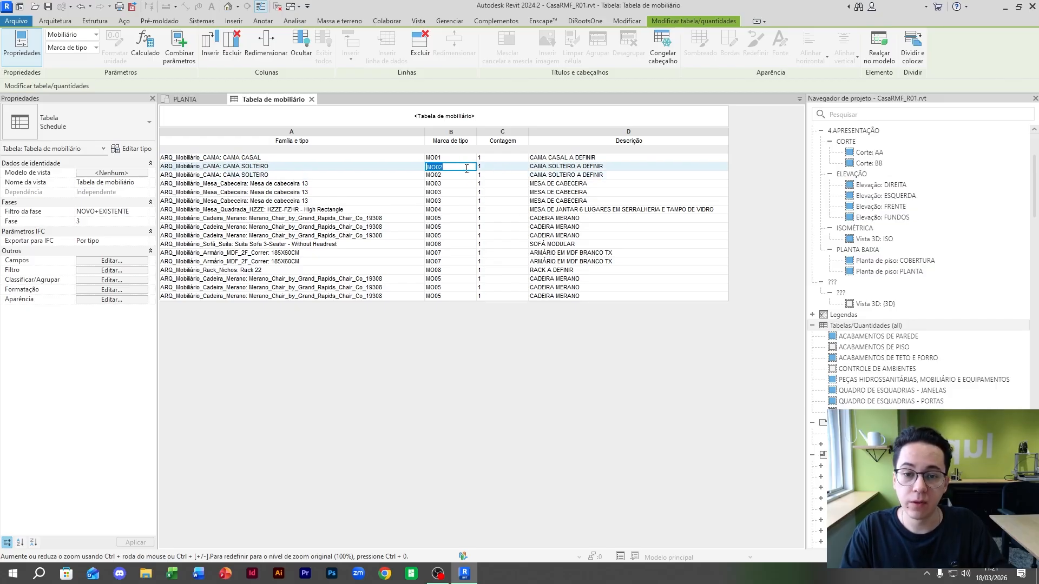
Step: Compare the Marca de tipo, Descrição and Contagem values of the two single bed rows
click(466, 175)
click(456, 168)
click(457, 176)
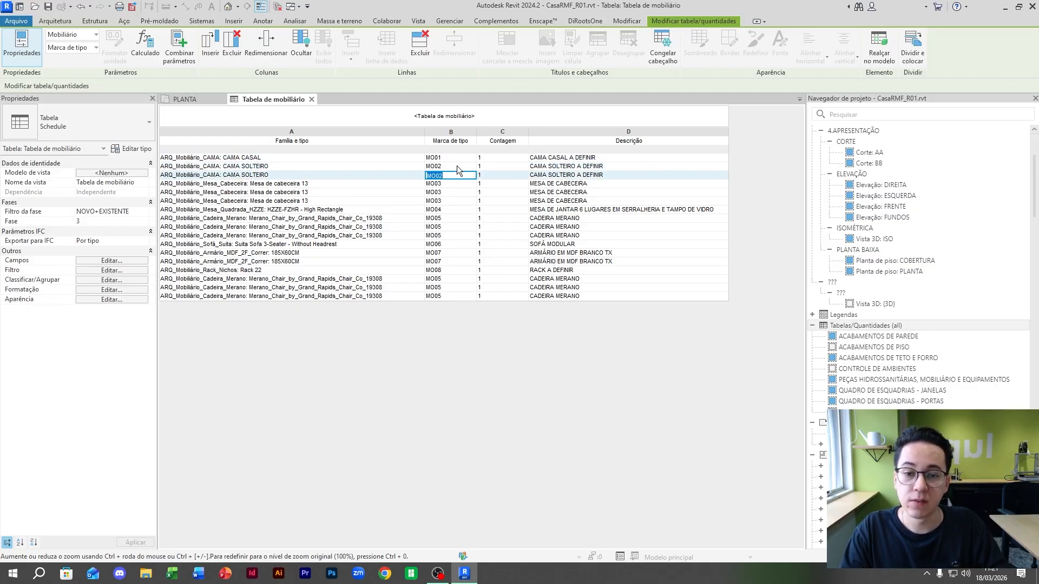
click(457, 166)
click(457, 172)
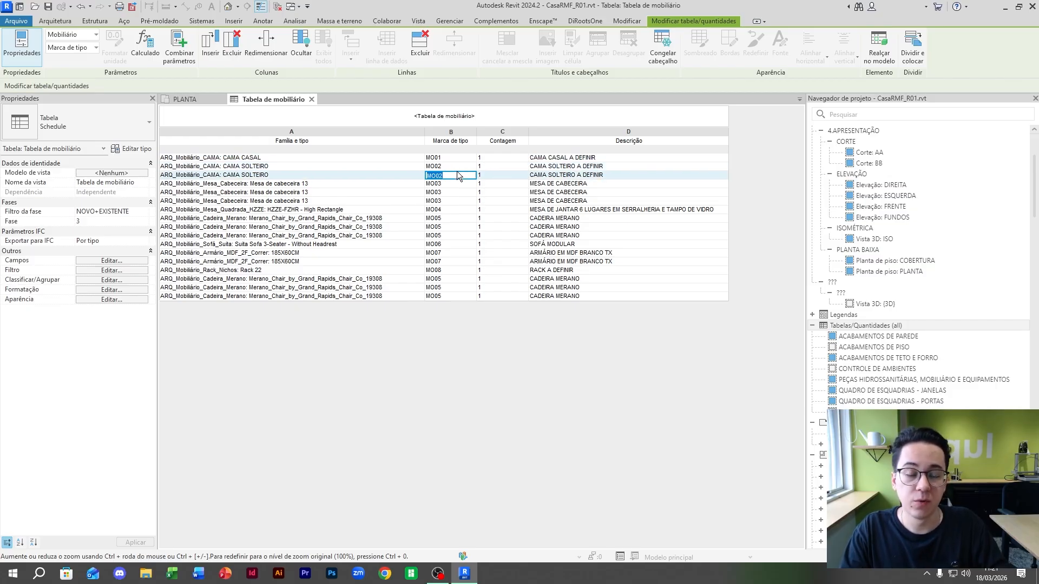
click(611, 173)
click(616, 165)
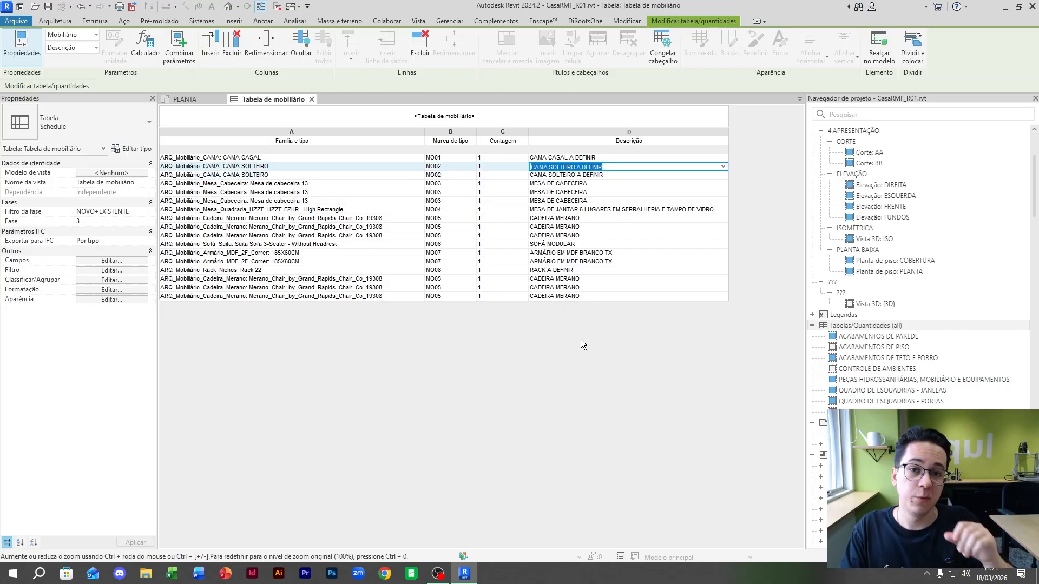
click(498, 177)
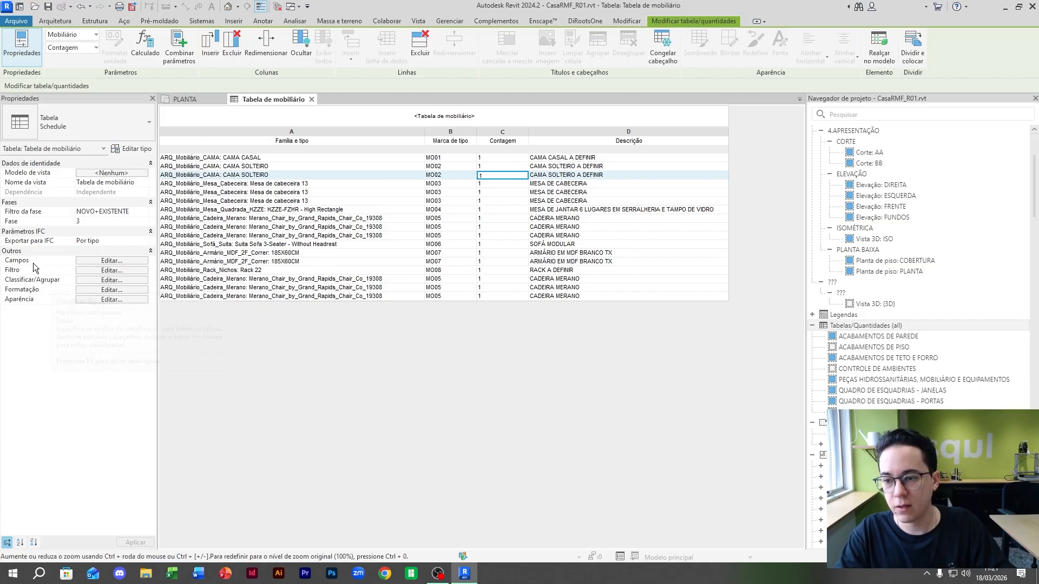
Step: Choose Marca de tipo as the first filter field in the furniture schedule's properties
click(135, 260)
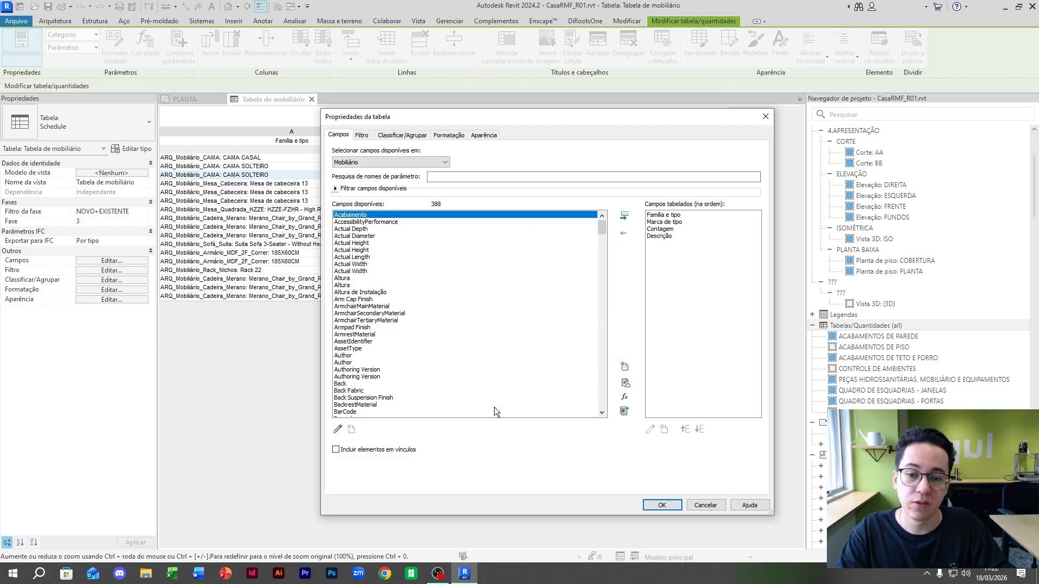
drag(464, 122, 443, 116)
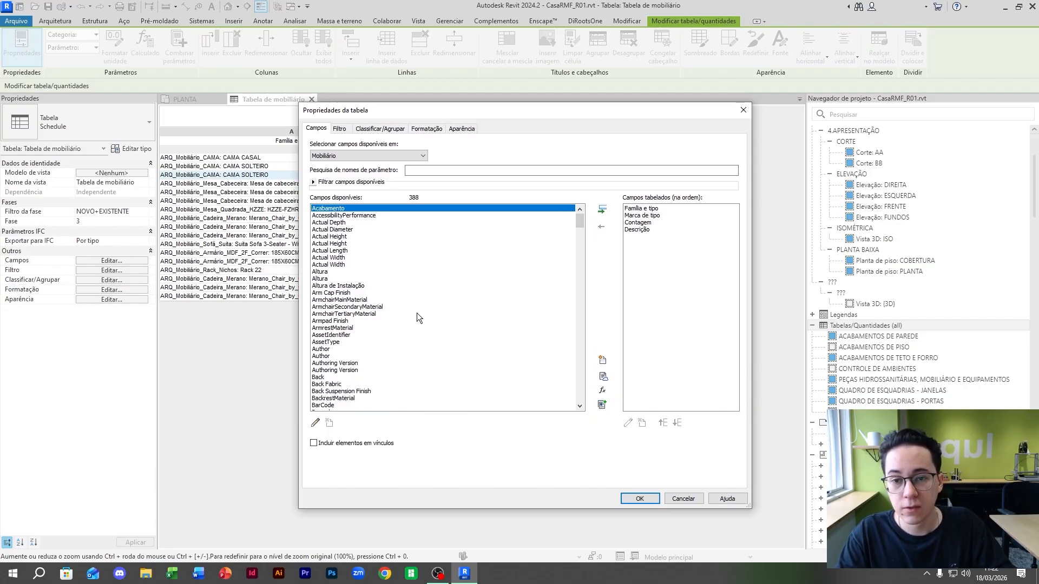
click(343, 130)
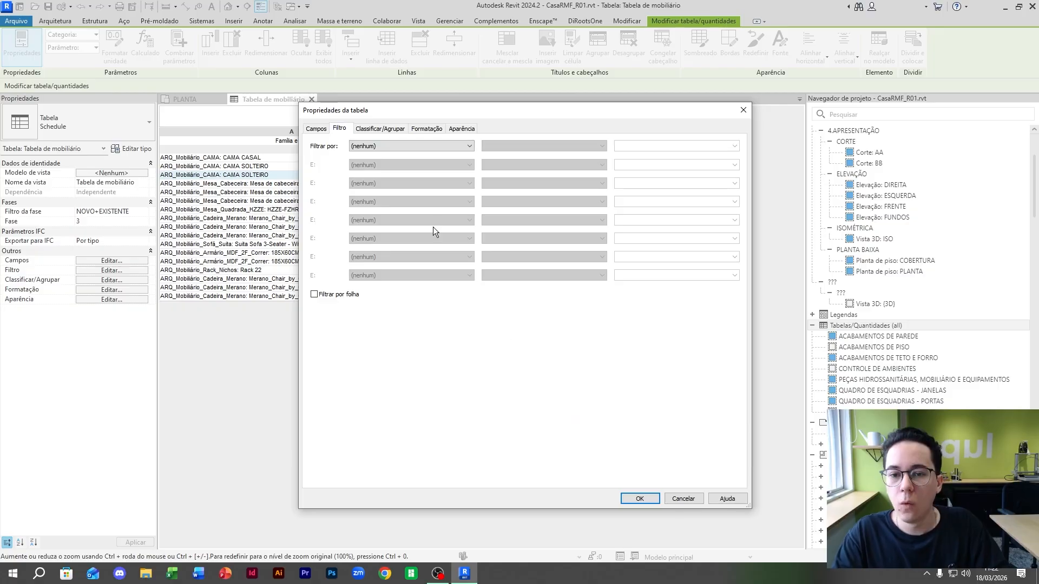
click(466, 146)
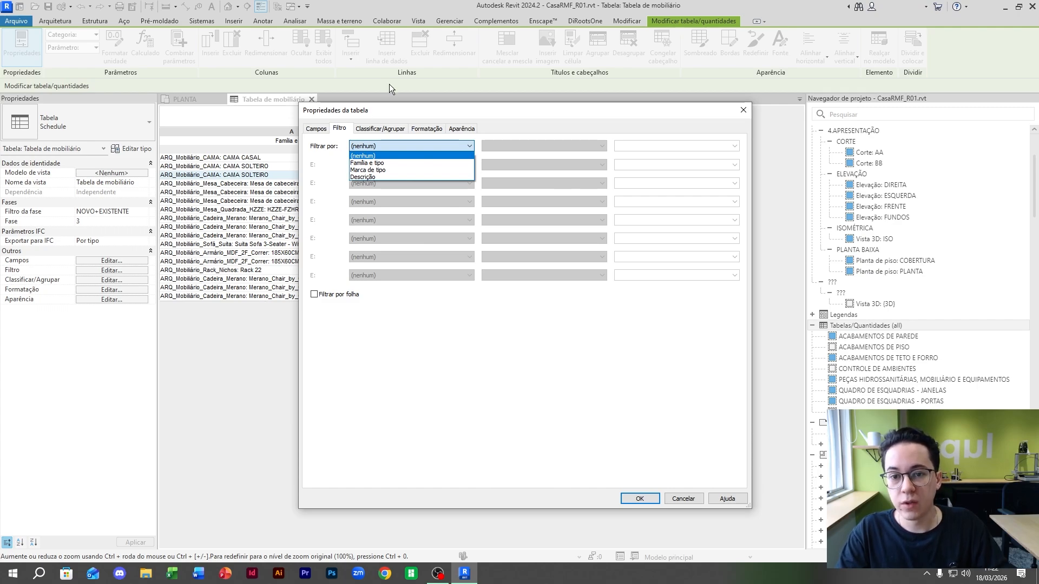
click(418, 107)
drag(402, 109, 656, 111)
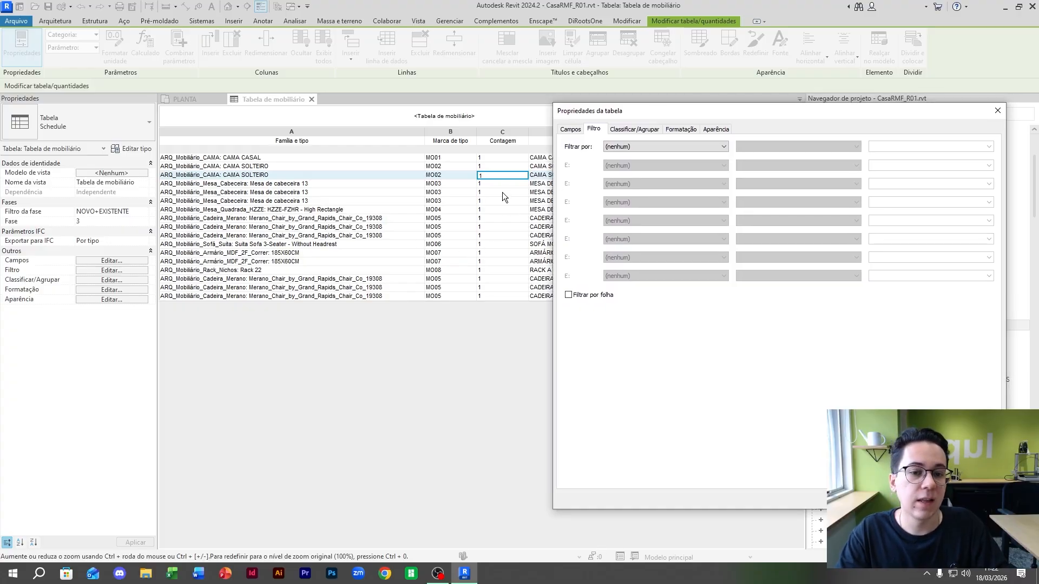
drag(751, 112, 670, 110)
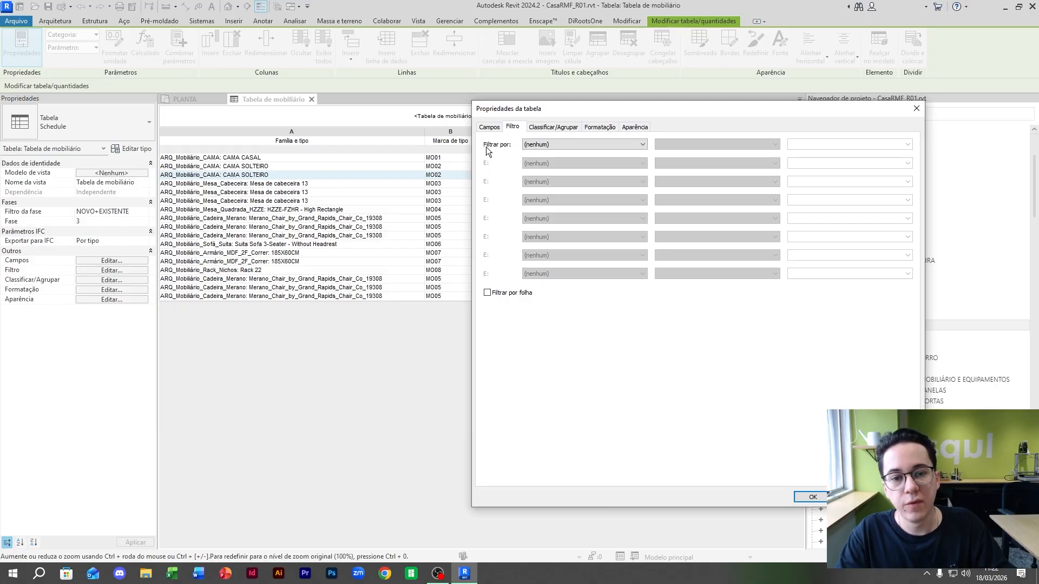
click(627, 144)
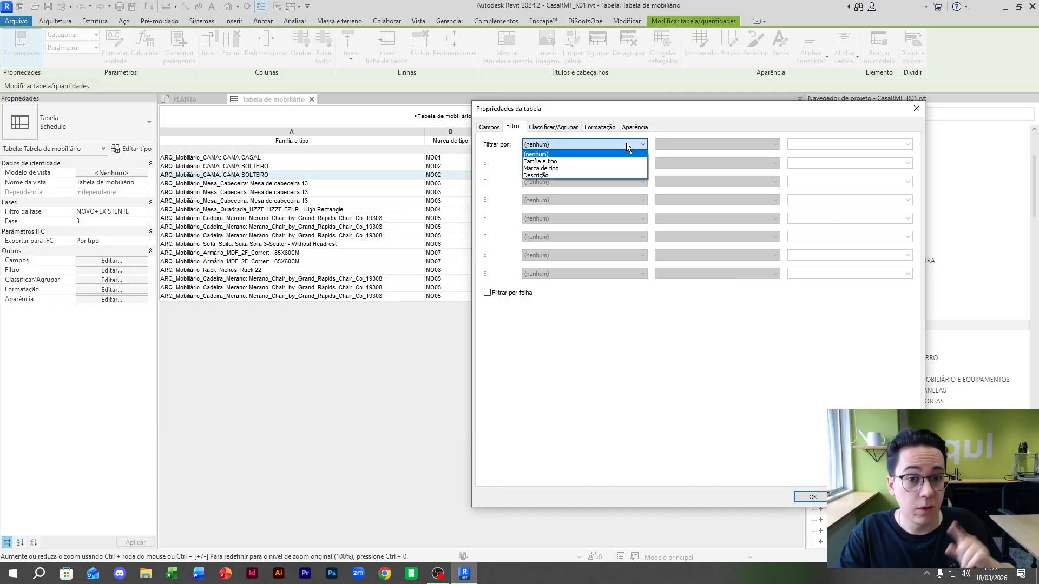
click(567, 169)
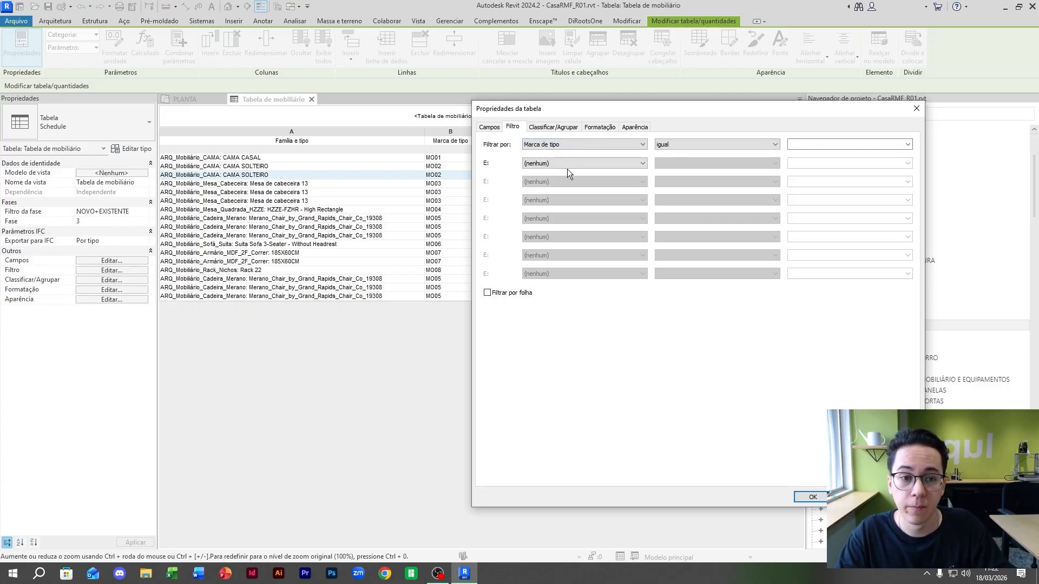
Step: Set the Marca de tipo filter's condition to não igual with the value MO06 and apply it to the schedule
click(739, 145)
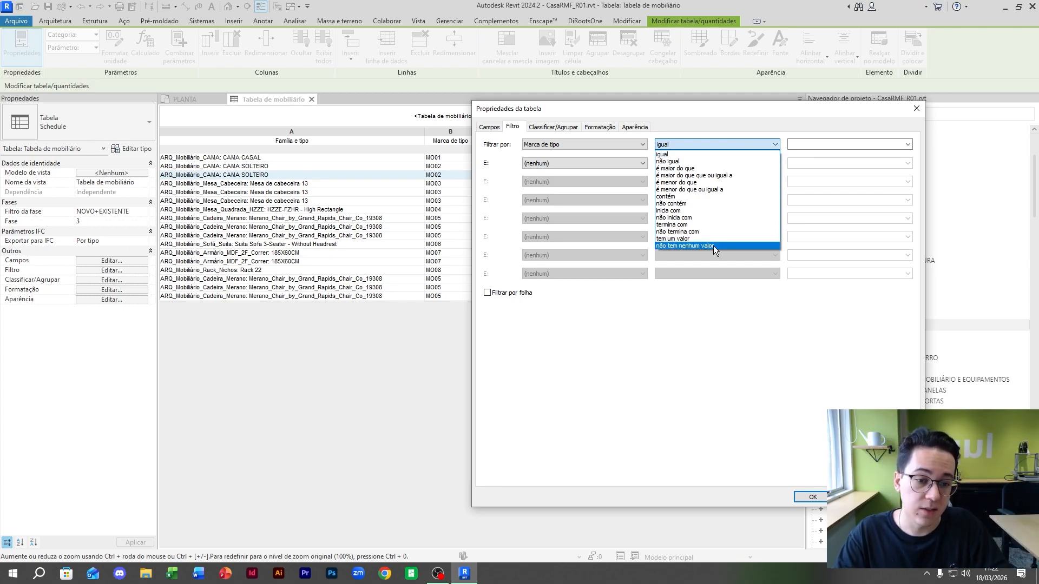
click(703, 161)
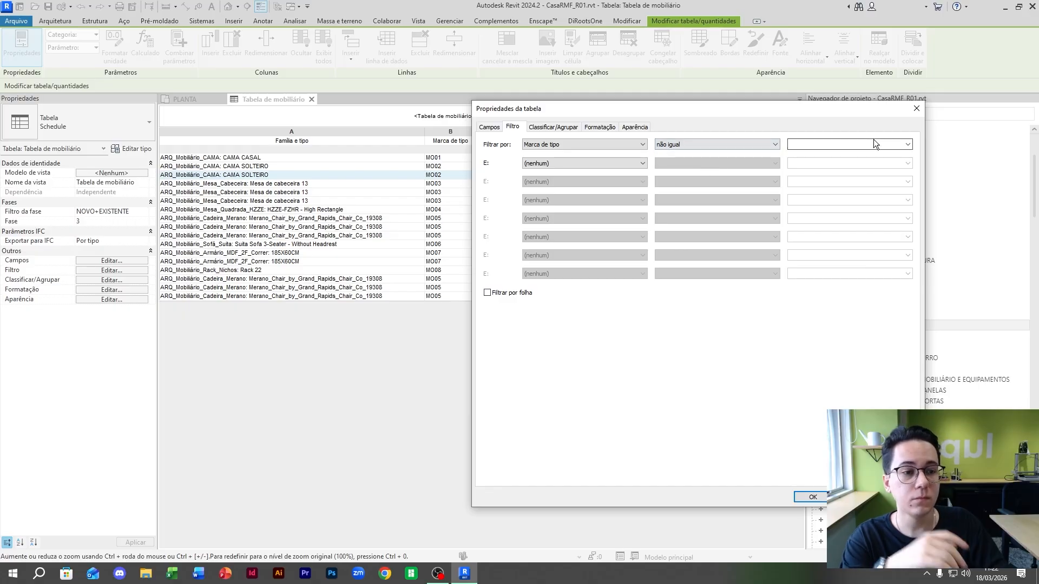
click(908, 145)
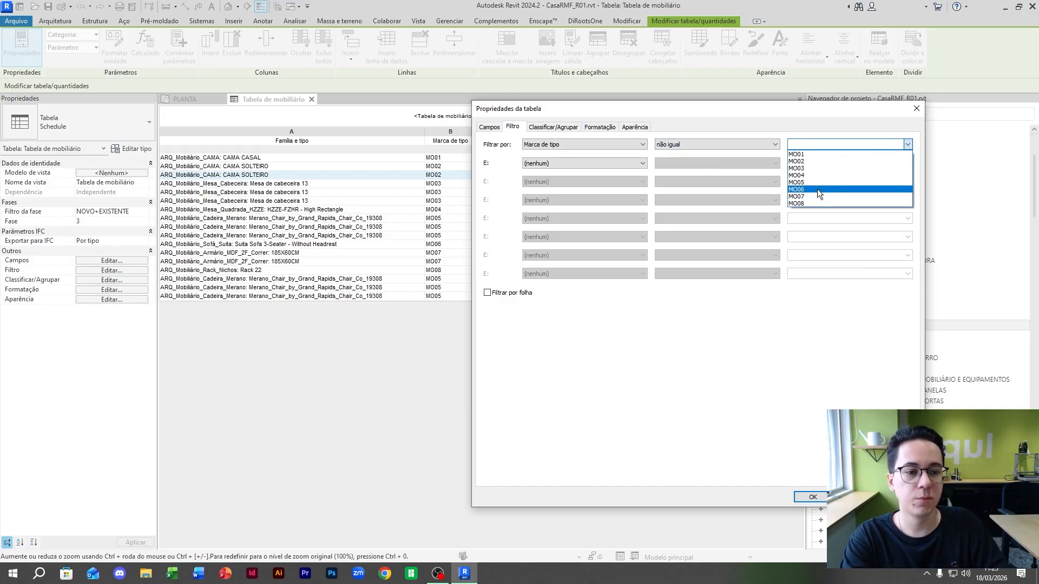
click(797, 190)
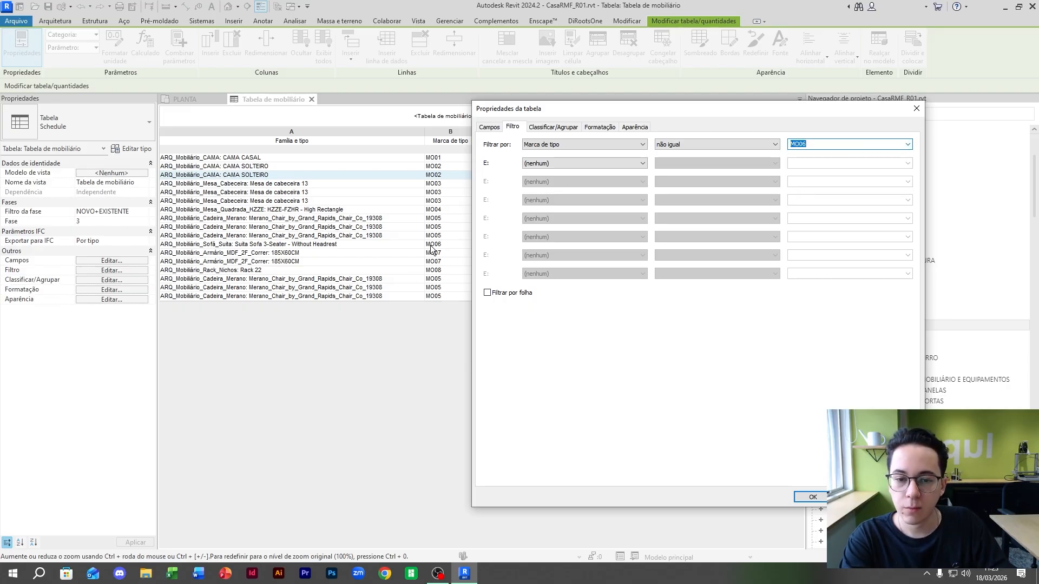
click(812, 497)
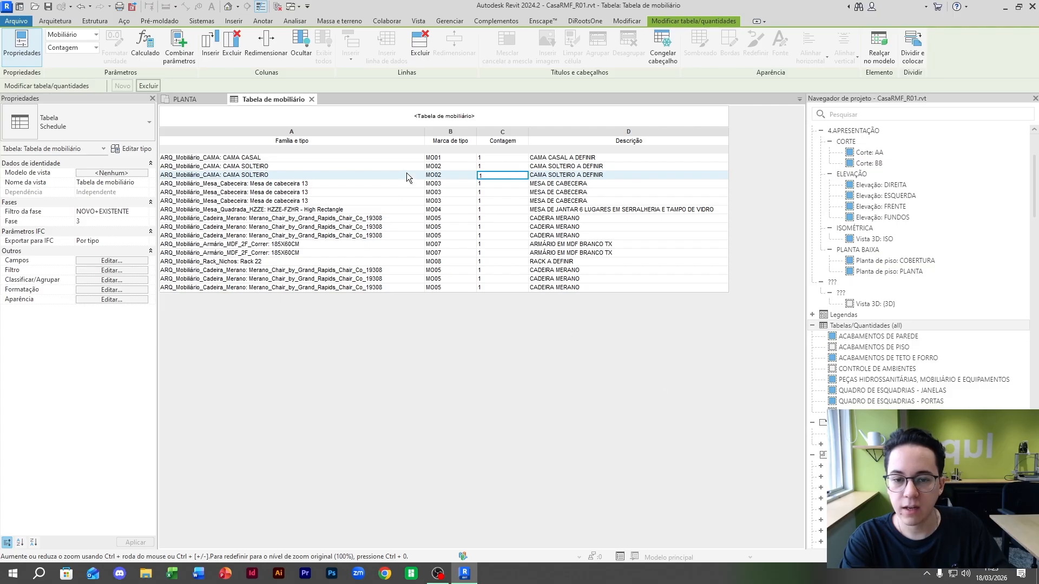
Step: Try a second filter condition on Marca de tipo and reset its field to (nenhum)
click(131, 267)
click(586, 163)
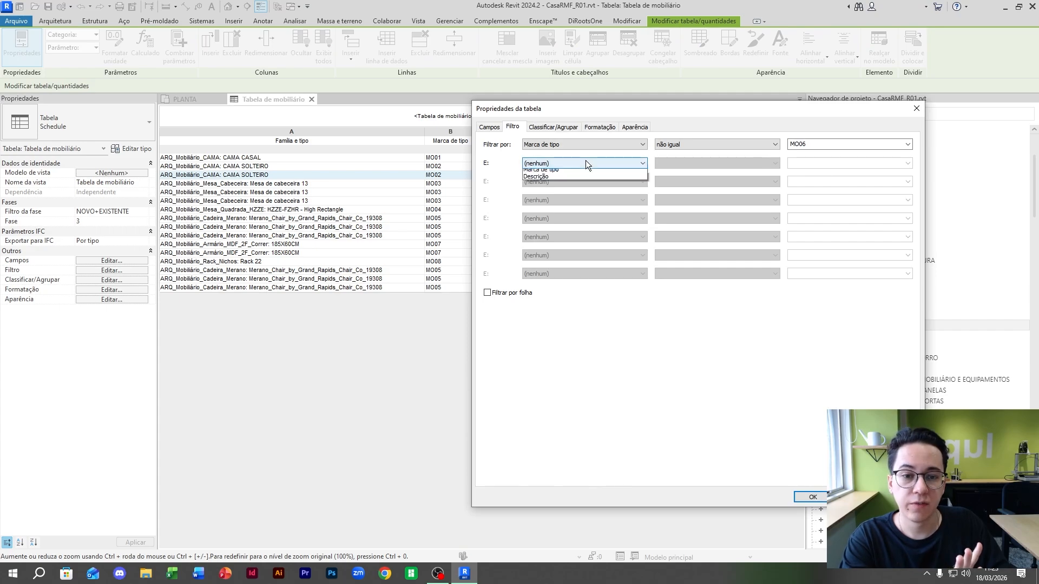
click(569, 187)
click(718, 163)
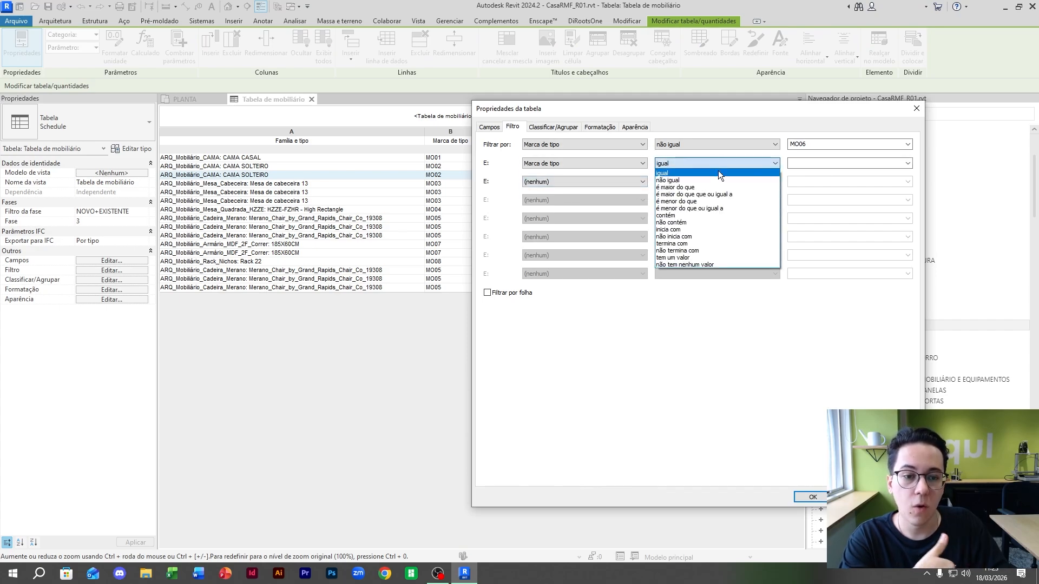
click(727, 276)
click(609, 165)
click(564, 173)
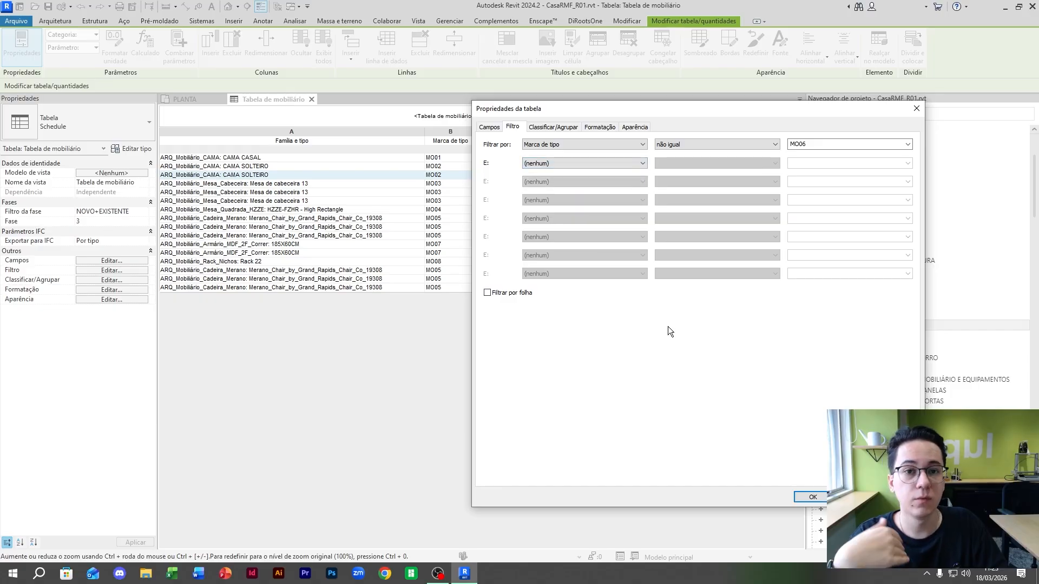
Step: Sort the furniture schedule by Marca de tipo and turn off Itemizar cada instância to group identical items
click(537, 128)
drag(573, 110, 742, 108)
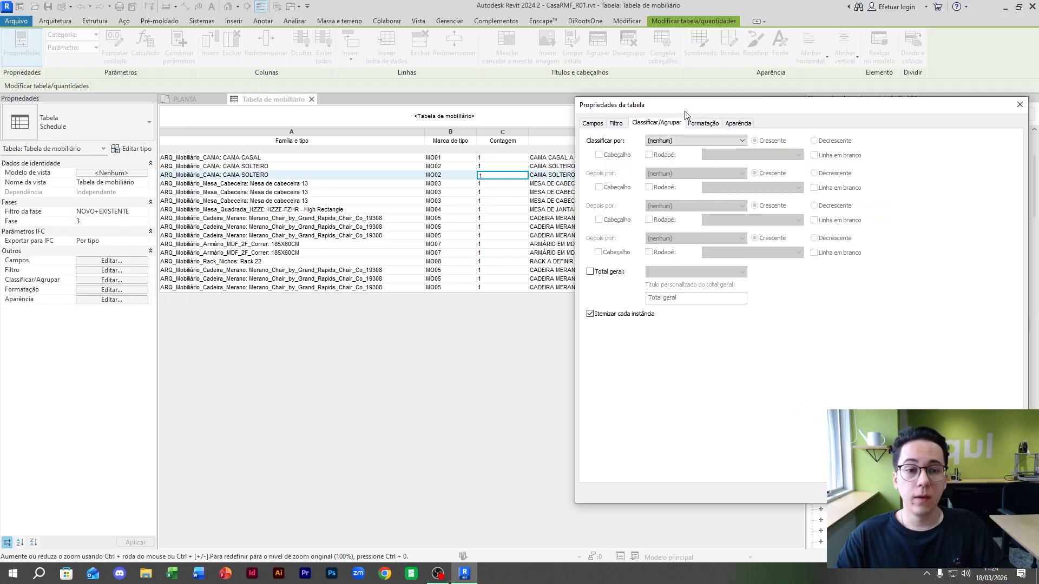
drag(685, 112, 703, 118)
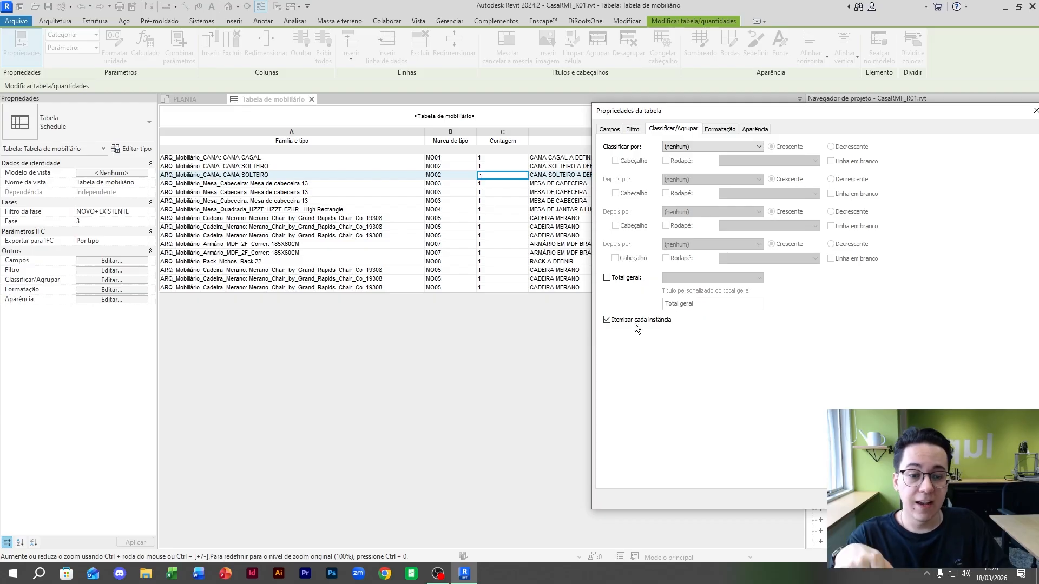
click(700, 147)
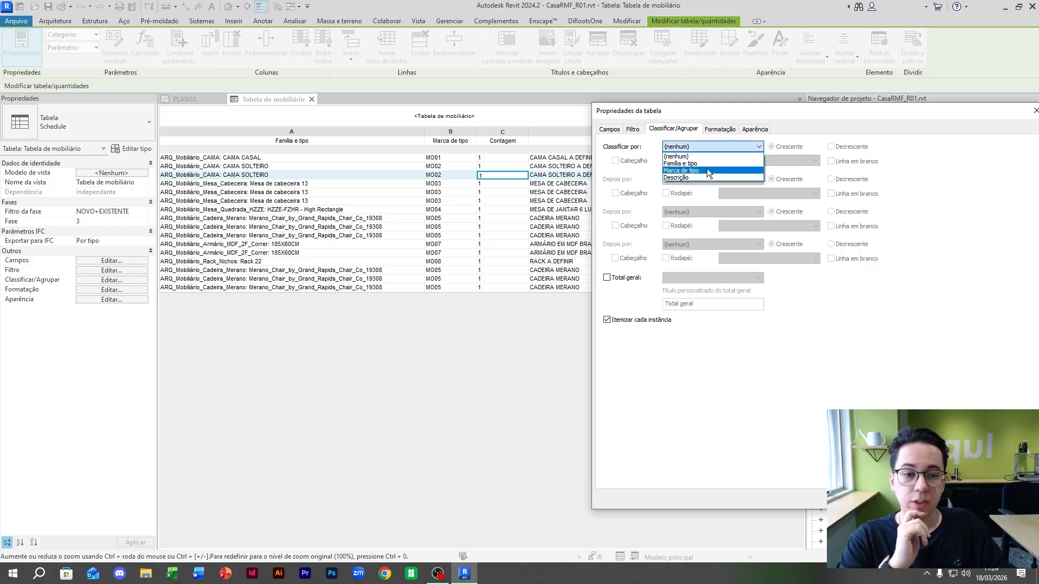
click(706, 170)
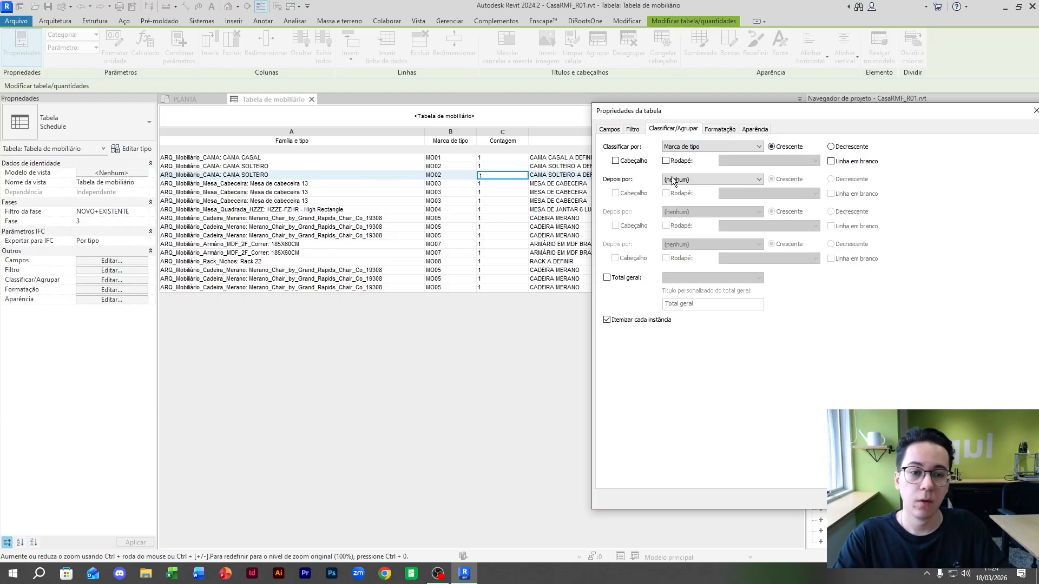
click(639, 321)
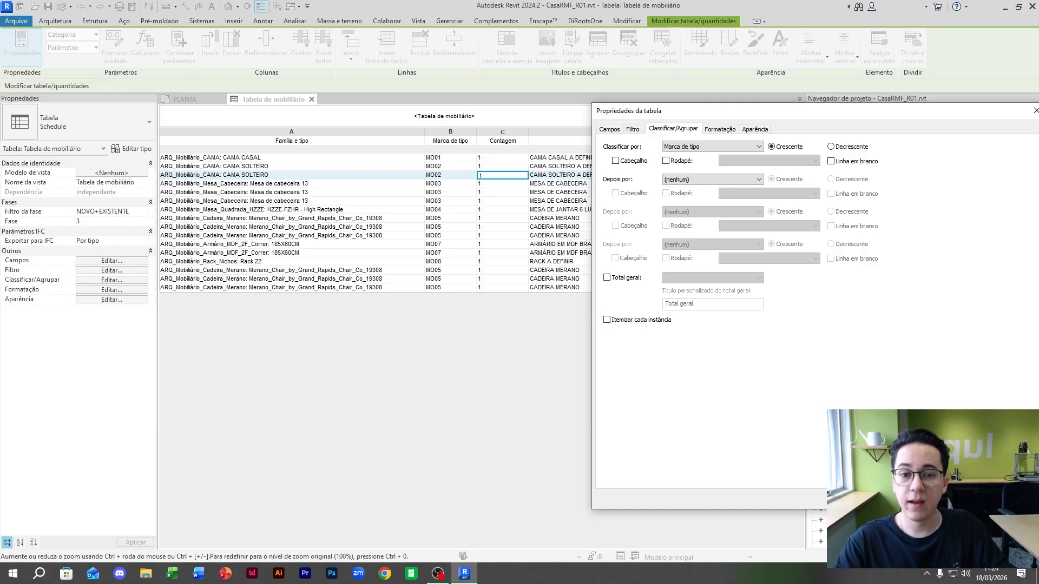
click(916, 499)
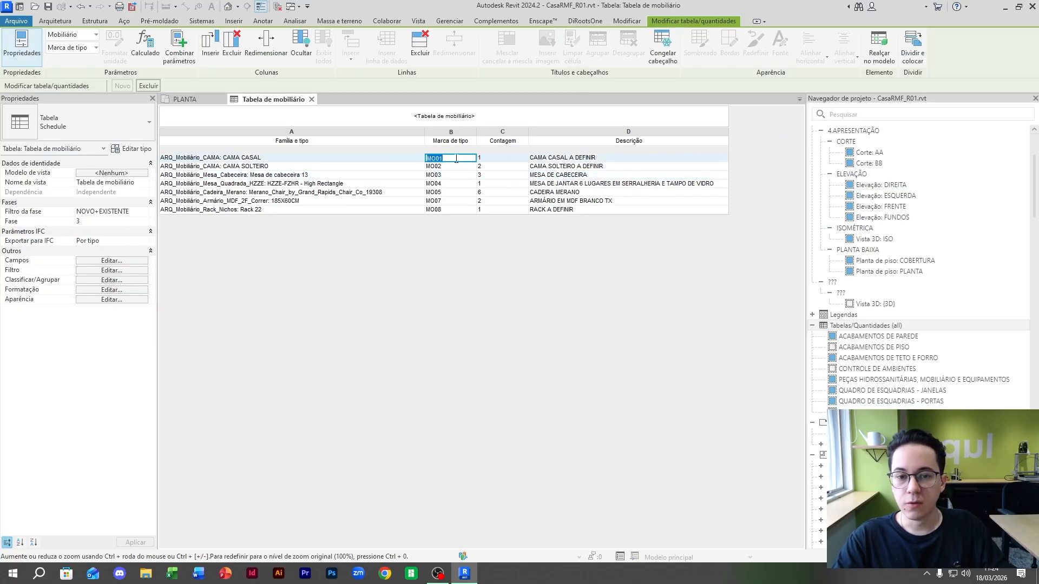
Step: Examine the Marca de tipo values of the grouped rows and the Contagem of the single bed and bedside table
click(453, 175)
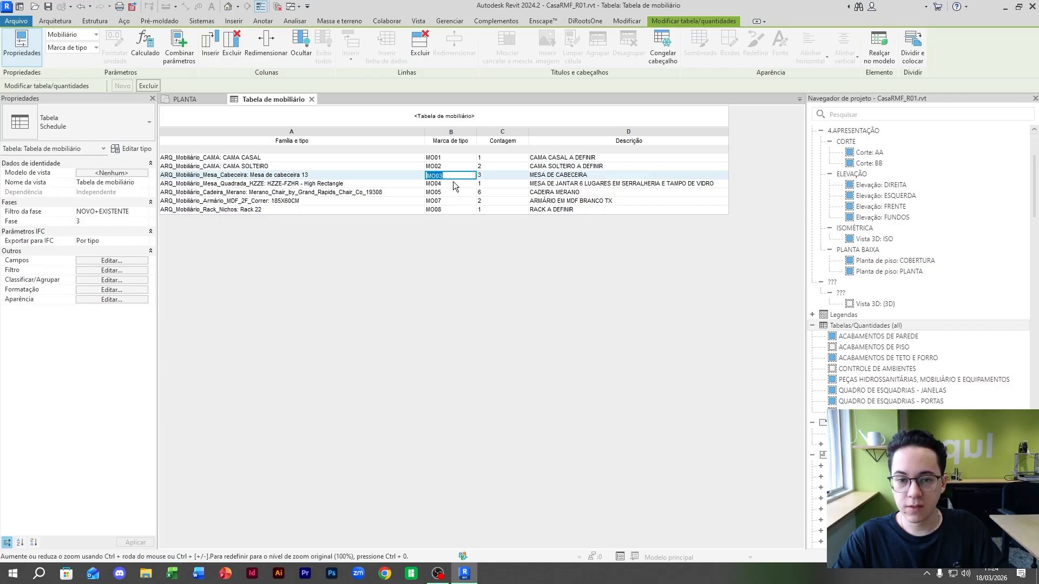
click(453, 183)
click(453, 192)
click(454, 201)
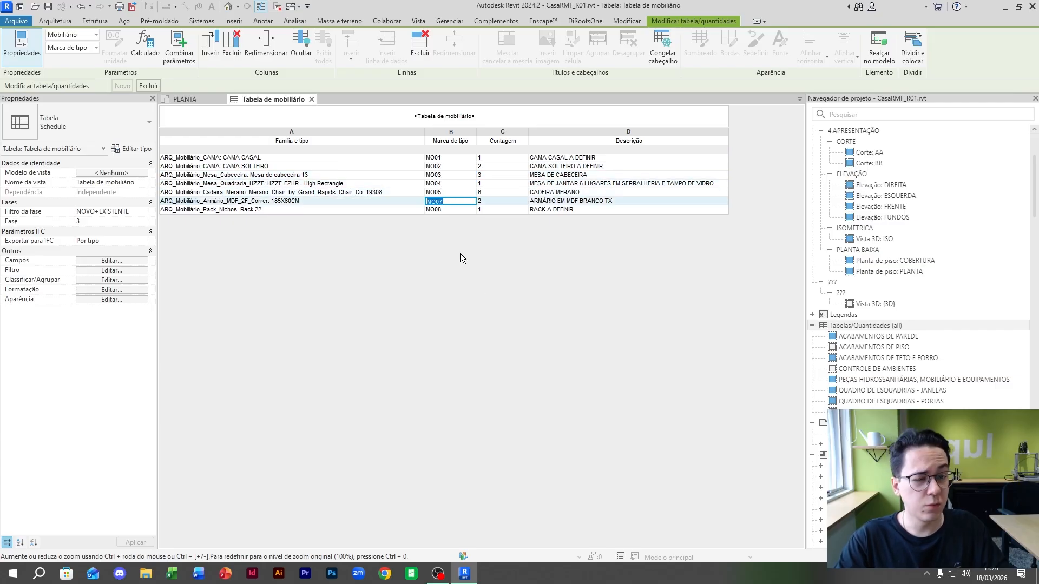
click(459, 210)
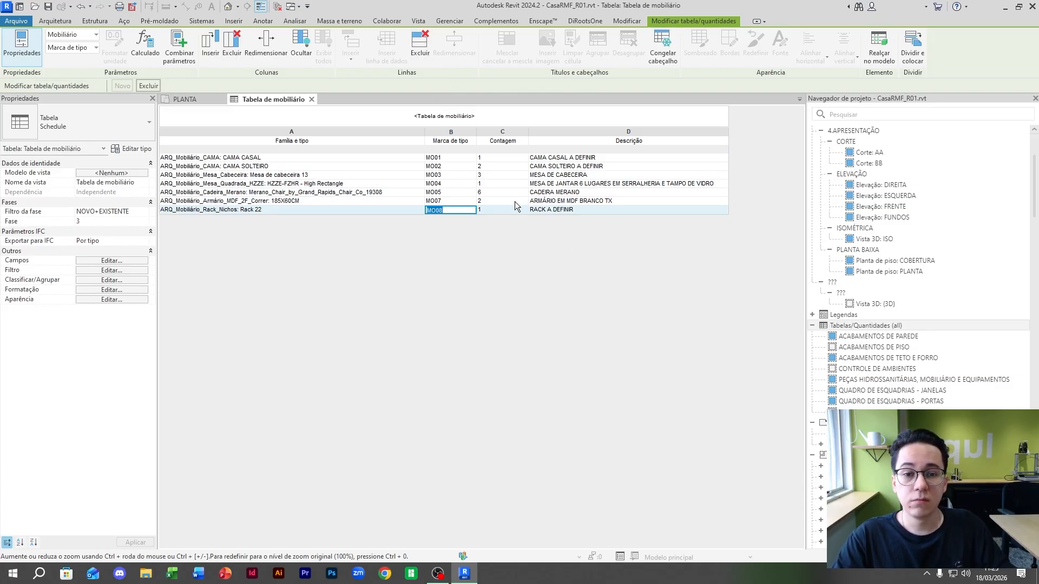
click(457, 166)
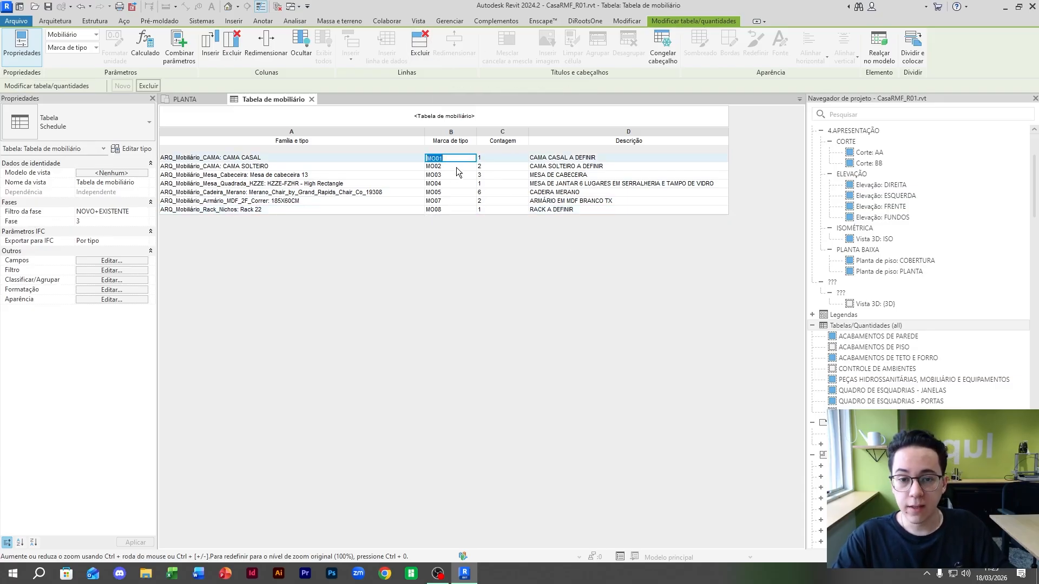
click(496, 169)
click(496, 174)
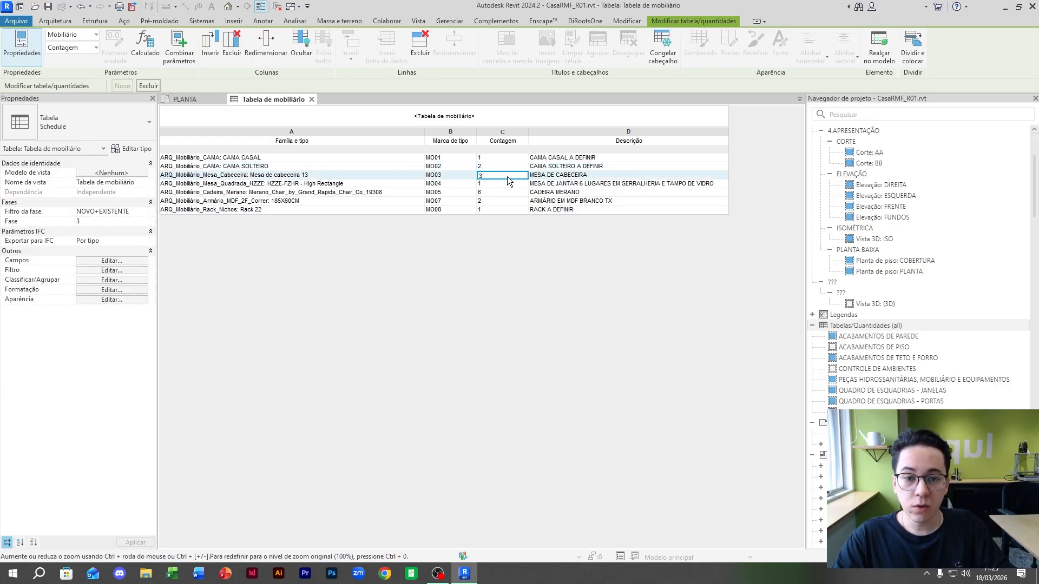
Step: Change the column heading of the furniture schedule's Marca de tipo field to CÓD. and apply it
click(123, 261)
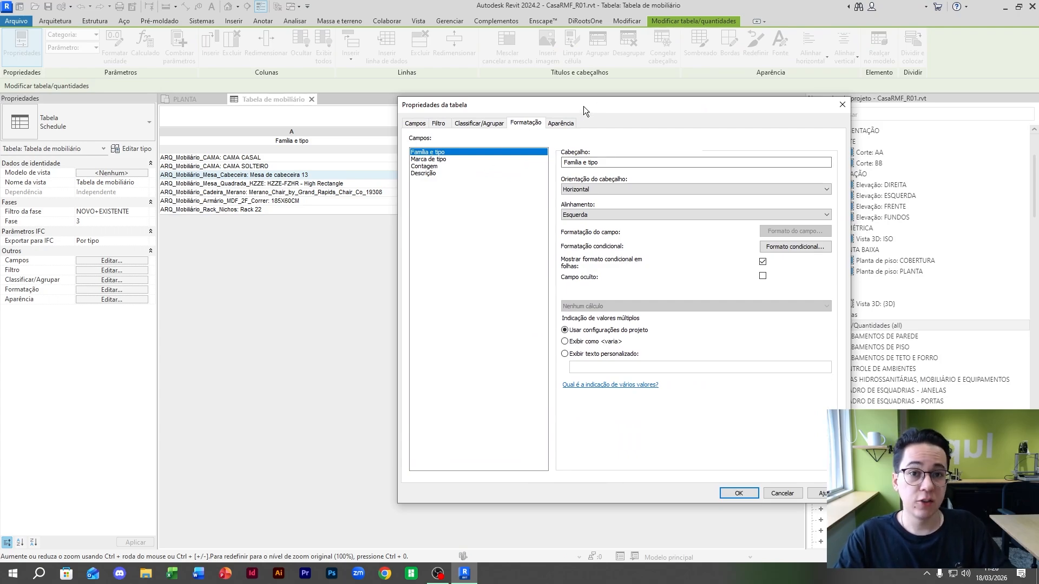
drag(584, 107, 633, 147)
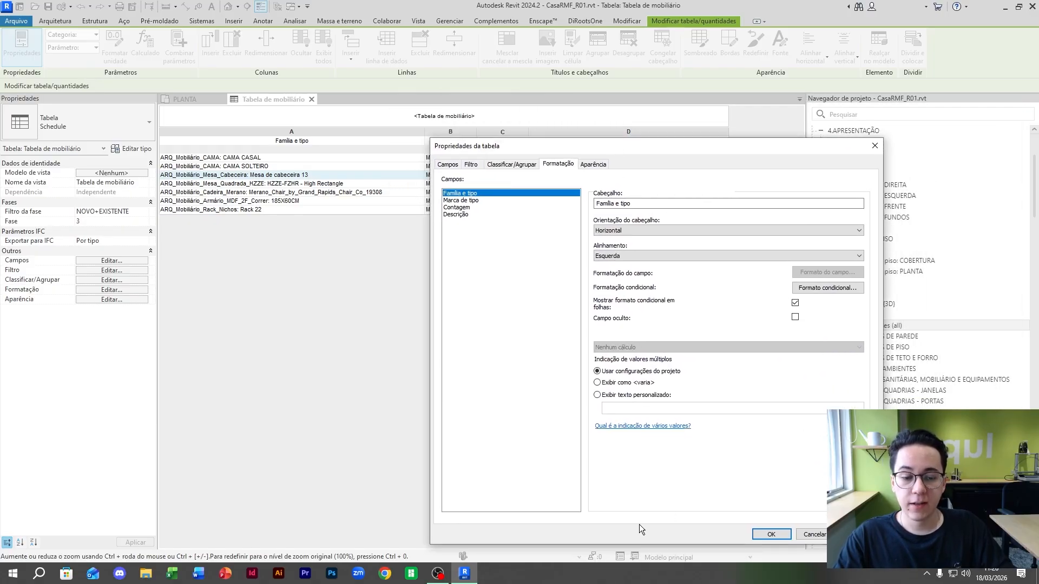
drag(431, 544, 444, 467)
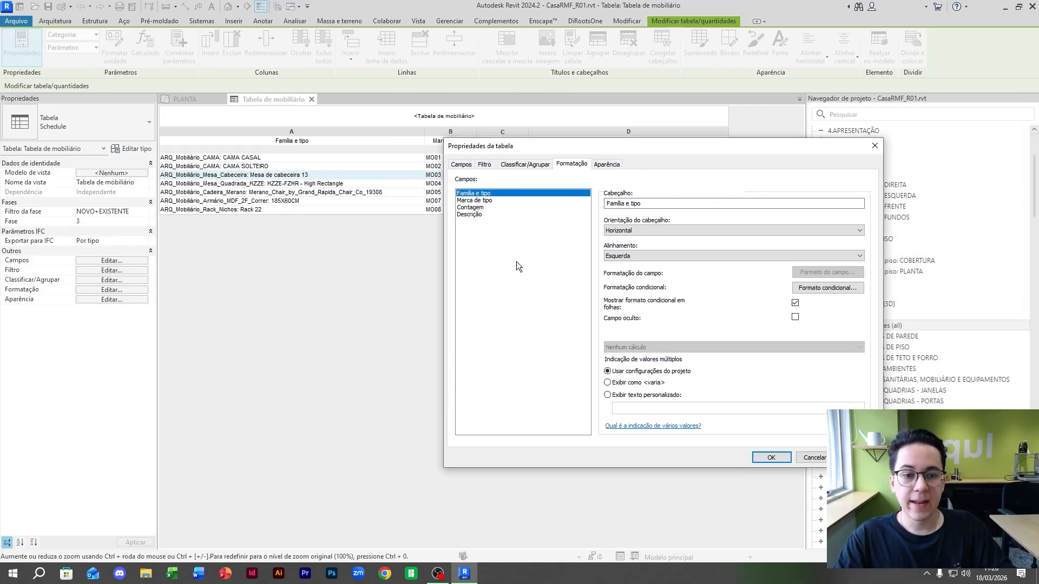
drag(617, 150, 677, 231)
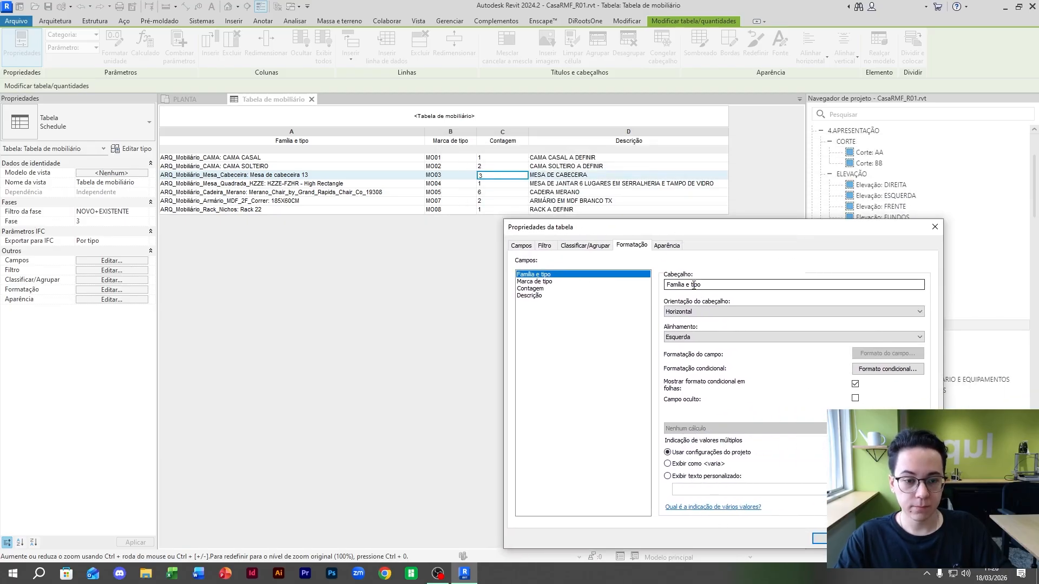
click(771, 285)
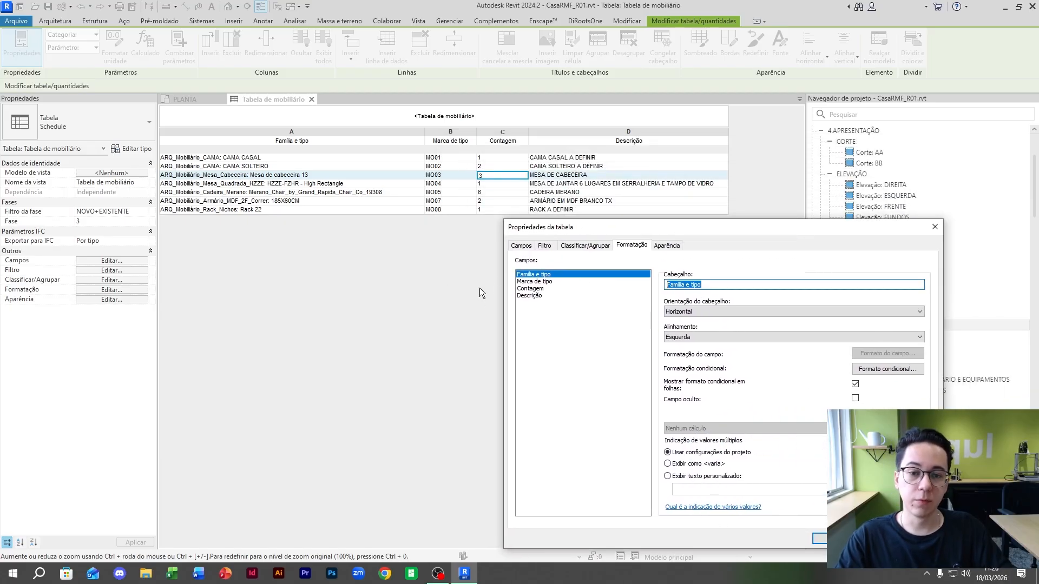
click(533, 288)
click(535, 281)
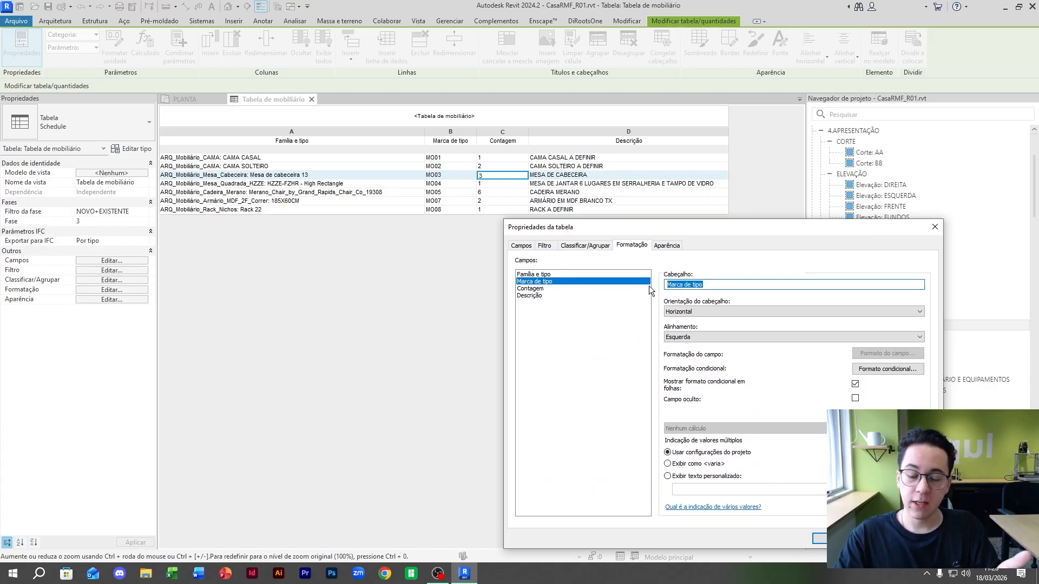
text(c)
key(BackSpace)
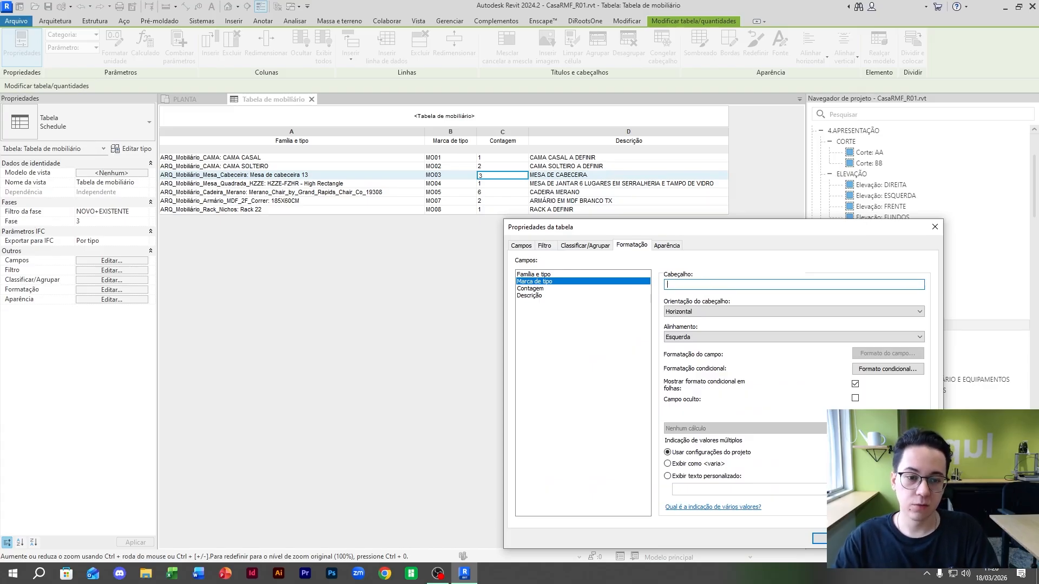
text(CÓD.)
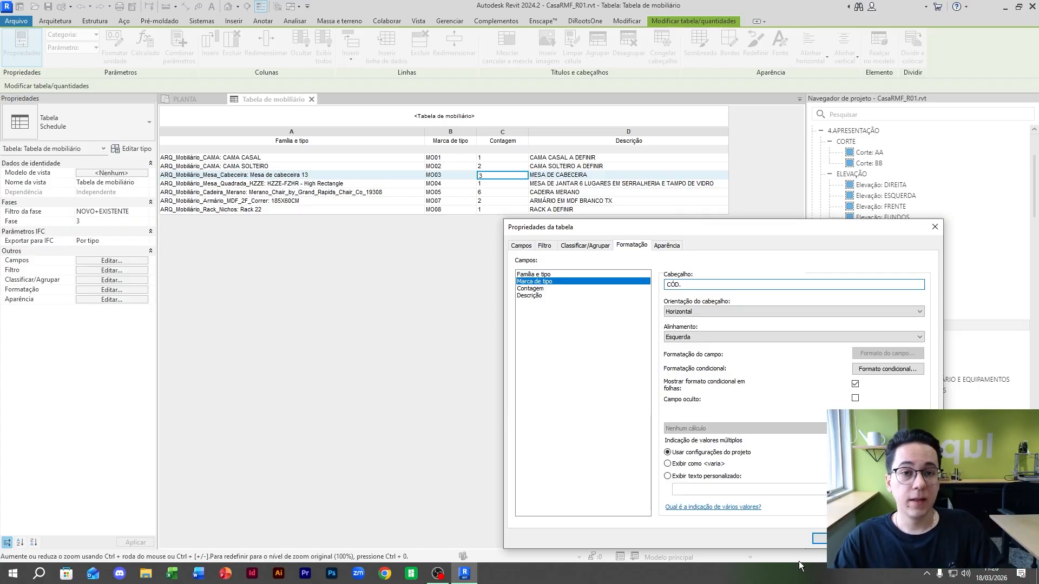
click(437, 574)
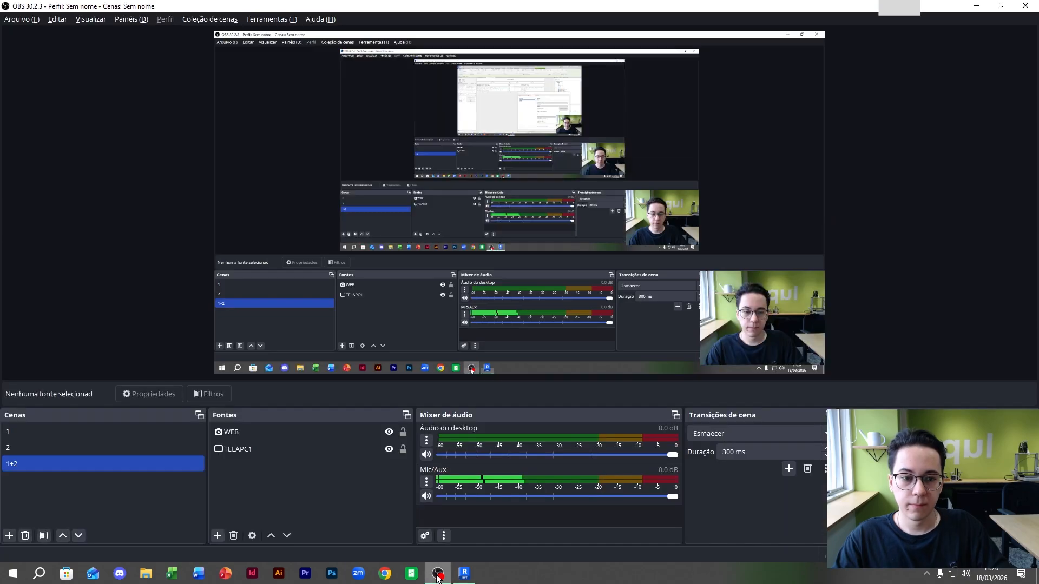
click(437, 575)
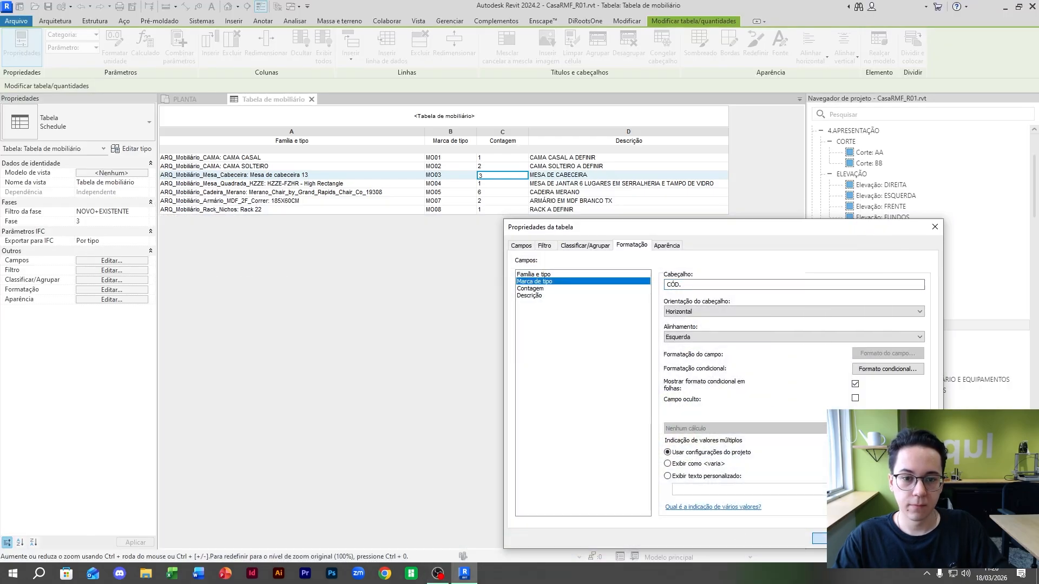
key(Return)
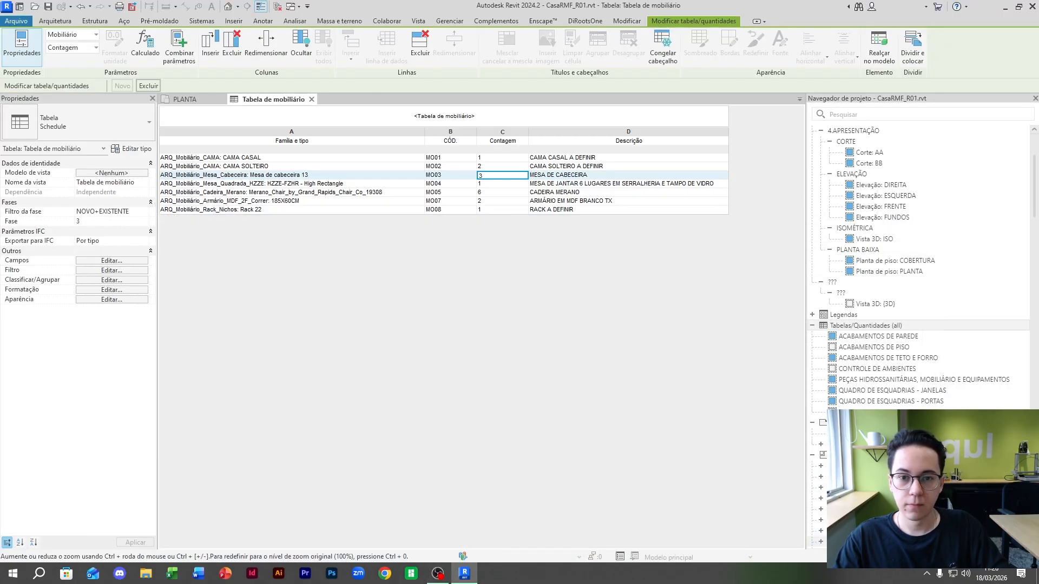
Step: Set the alignment of the Família e tipo and Marca de tipo fields to Centro in the furniture schedule and apply it
click(122, 288)
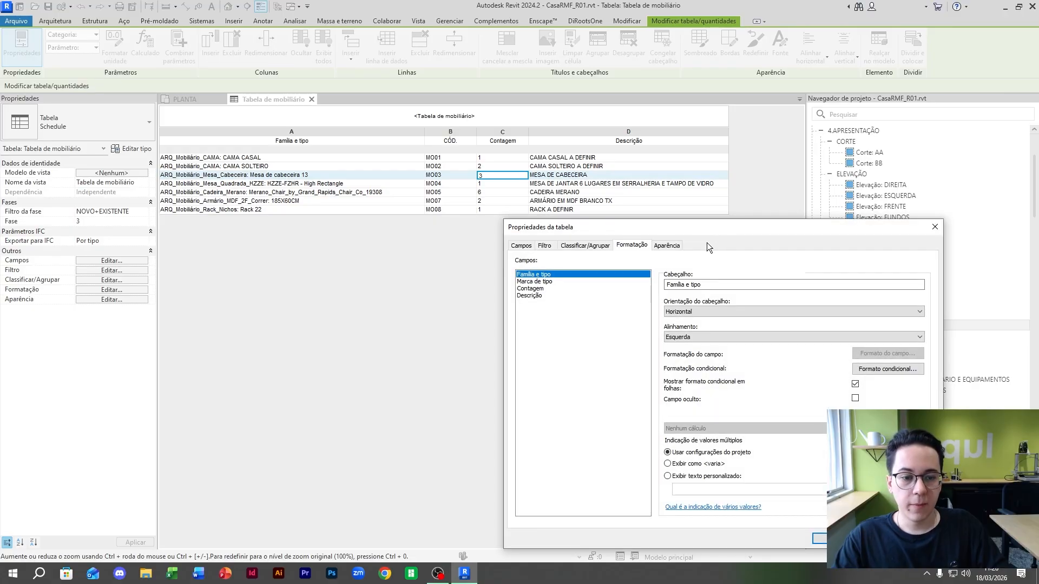
drag(742, 228, 761, 201)
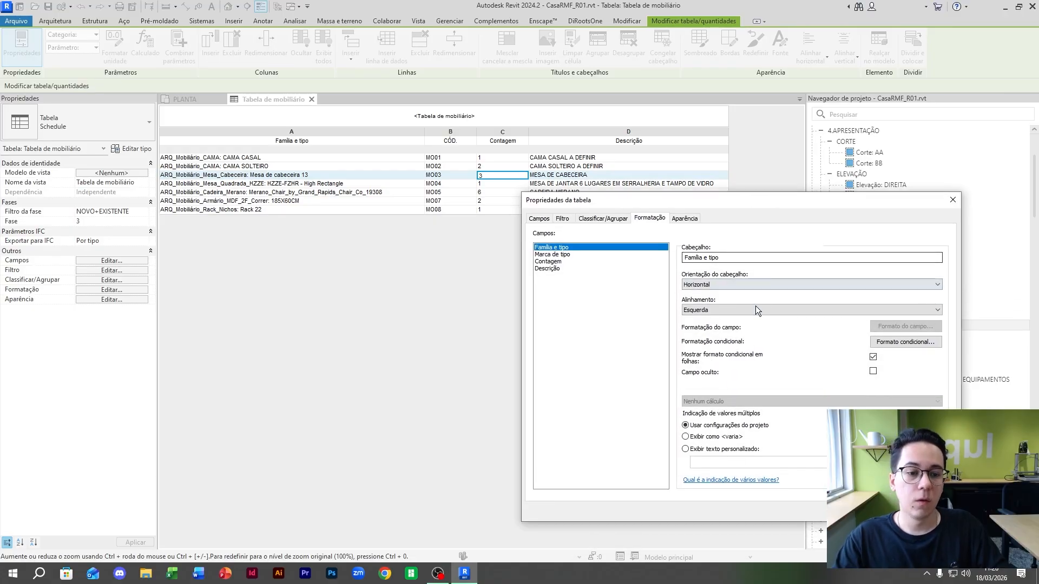
click(751, 283)
click(751, 284)
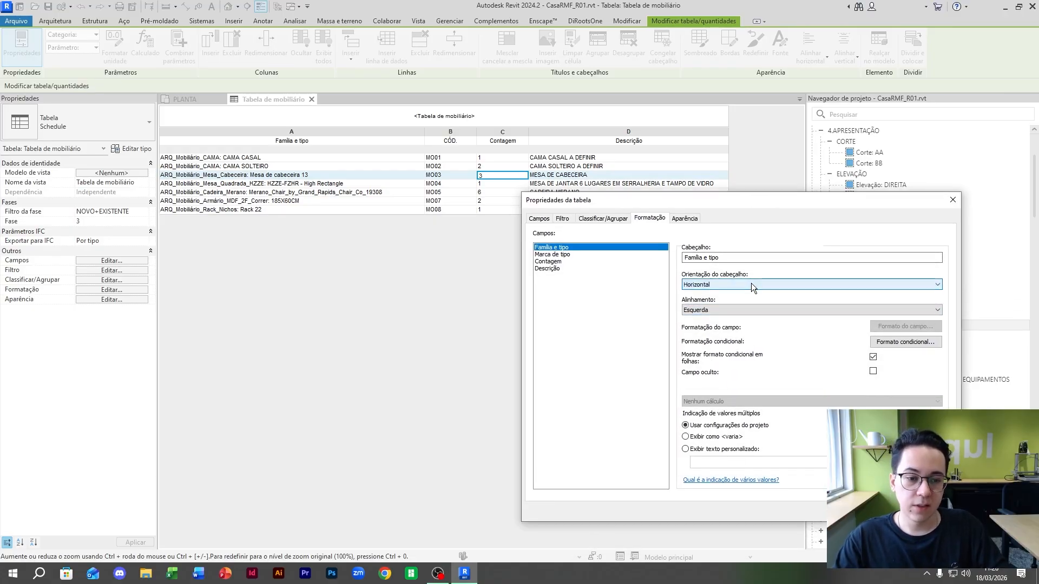
click(736, 308)
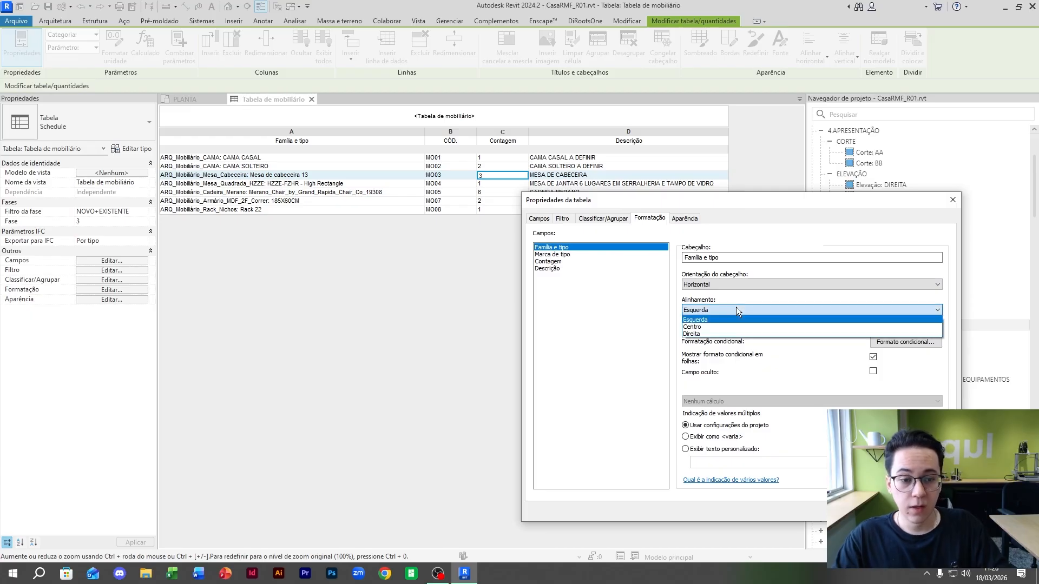
click(706, 328)
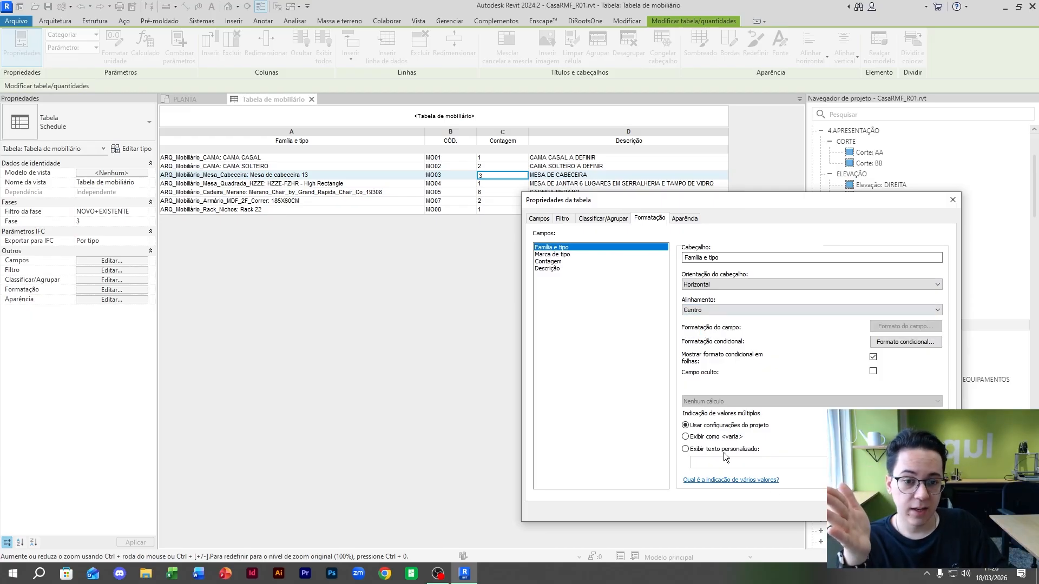
click(552, 254)
click(747, 309)
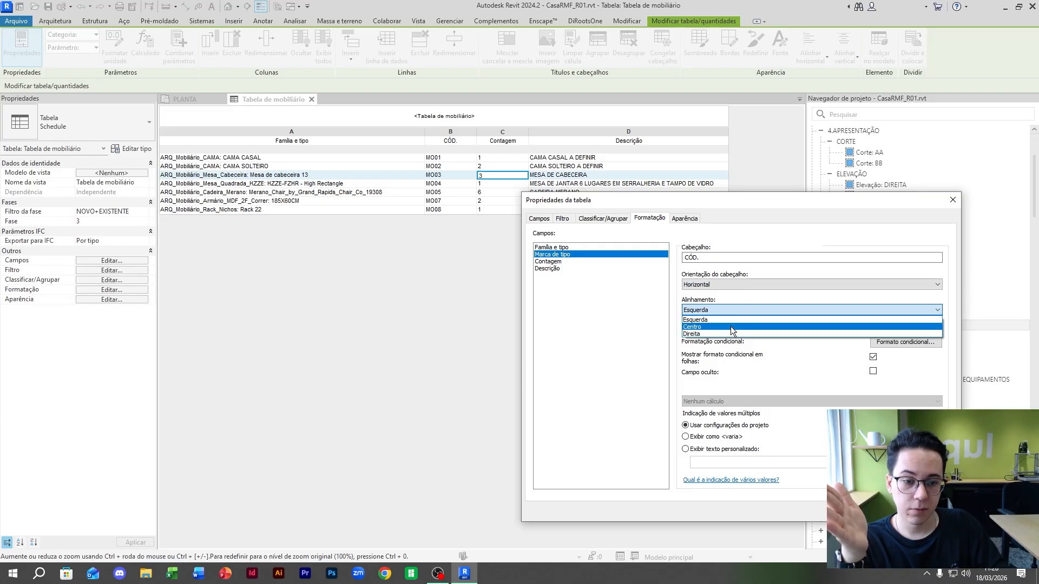
click(731, 326)
click(828, 508)
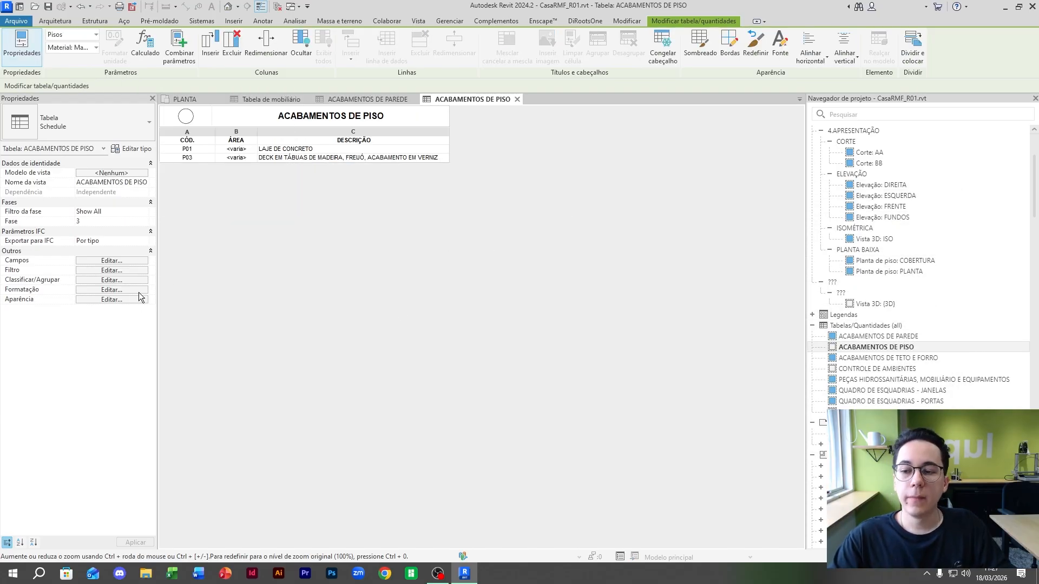
Step: In the ACABAMENTOS DE PISO schedule, set the Material: Área field to Calcular os totais and apply it
click(114, 292)
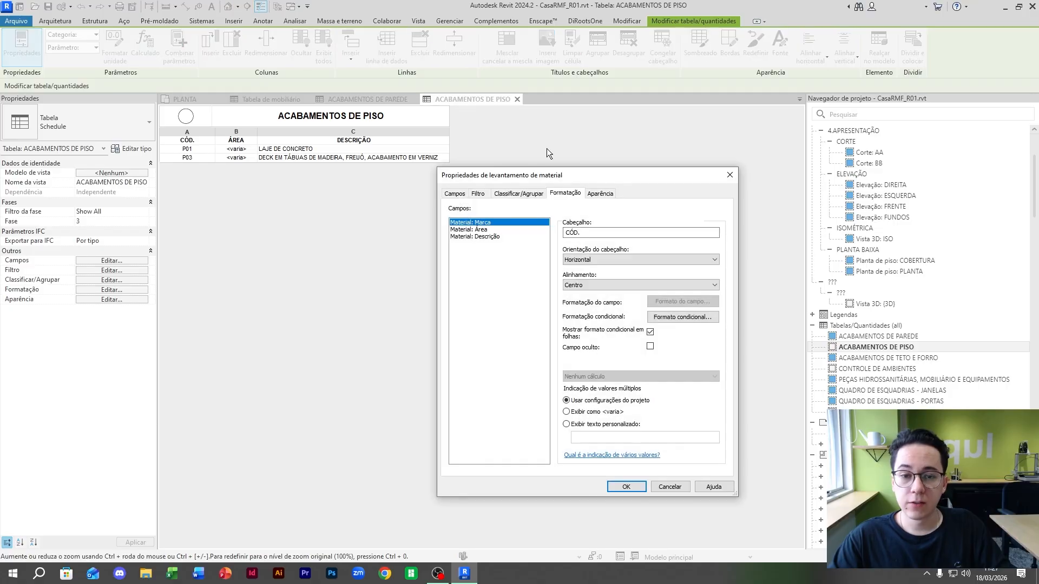
drag(557, 180, 636, 119)
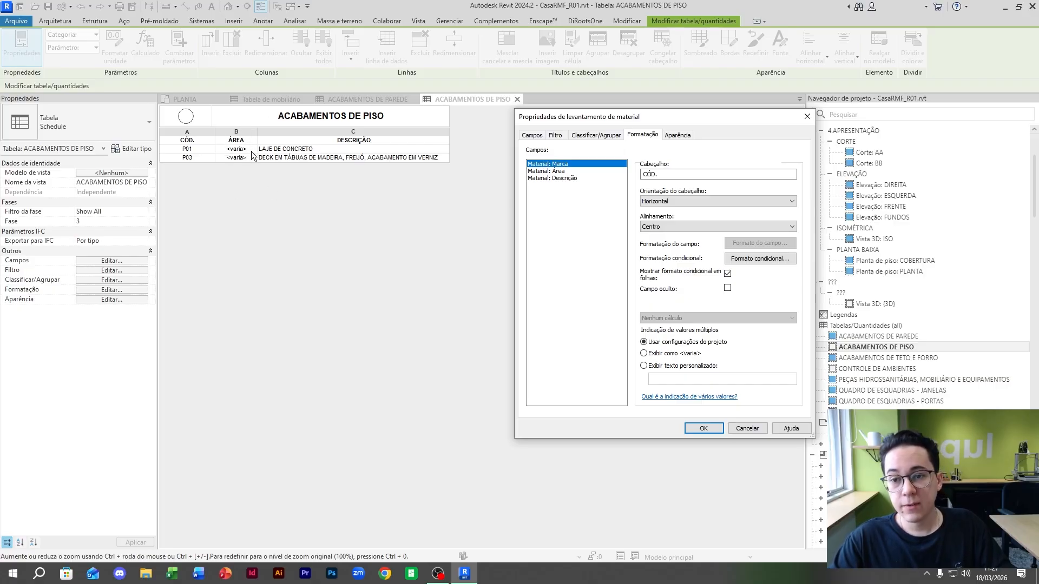
click(585, 171)
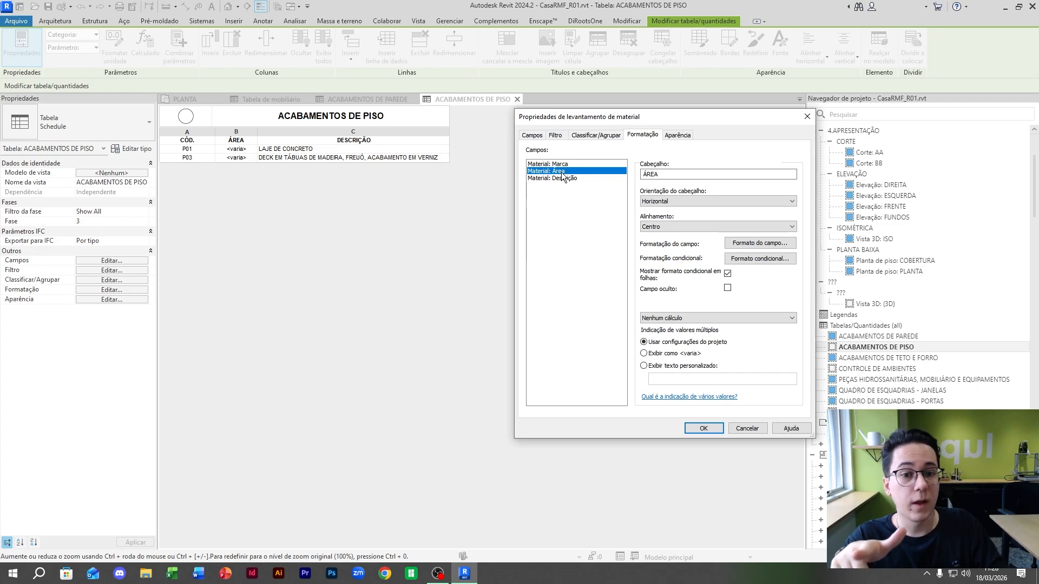
click(735, 317)
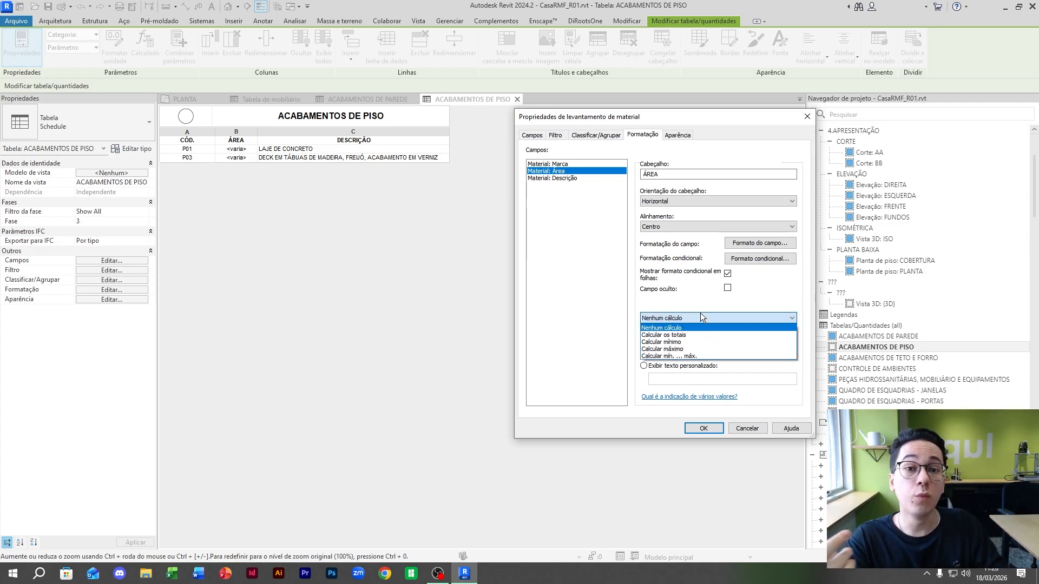
click(699, 336)
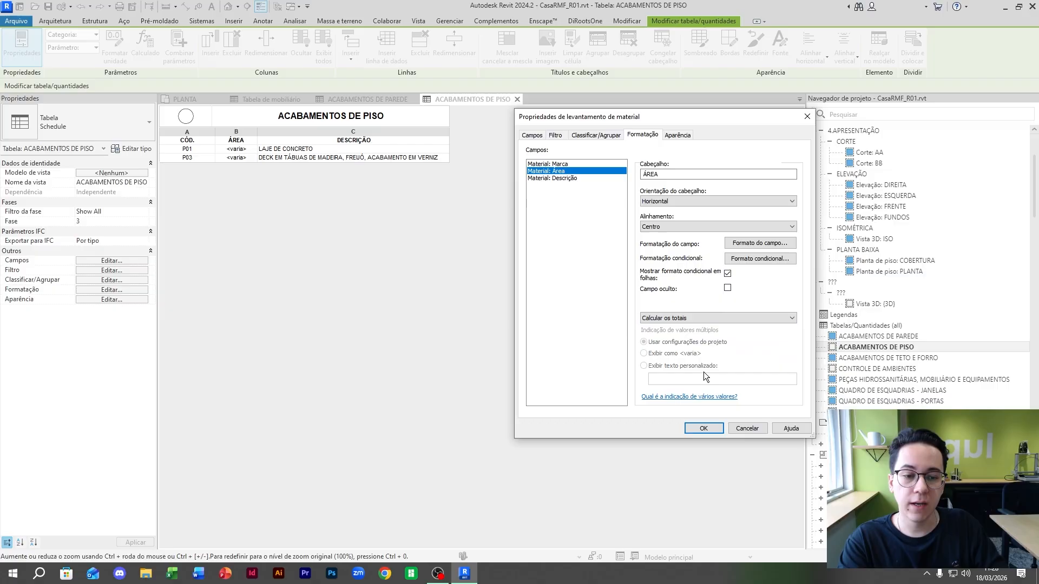
click(704, 429)
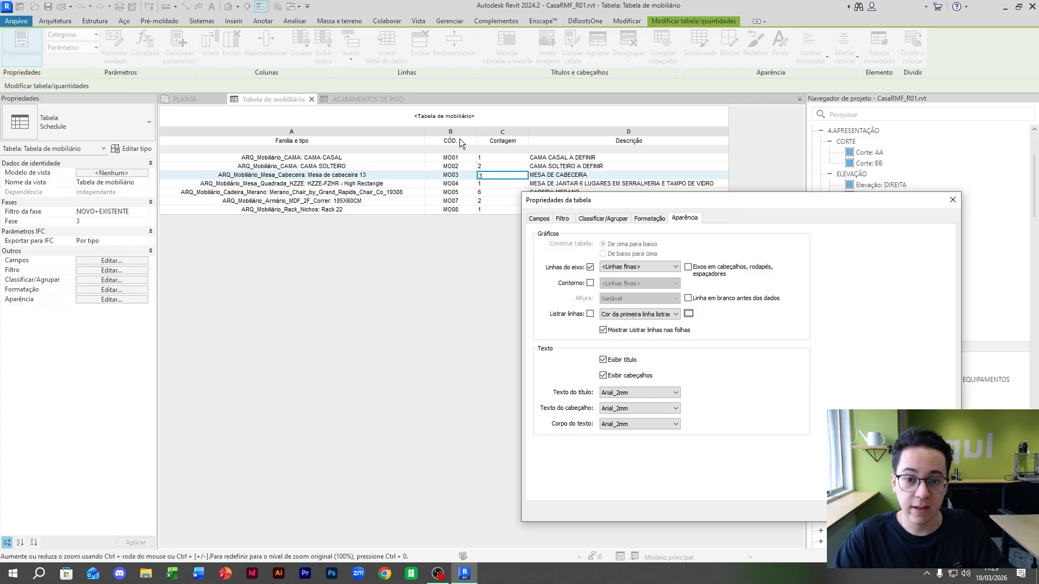
Step: Enable Listrar linhas in the furniture schedule's appearance settings with the first stripe colour set to grey RGB 192-192-192
click(589, 315)
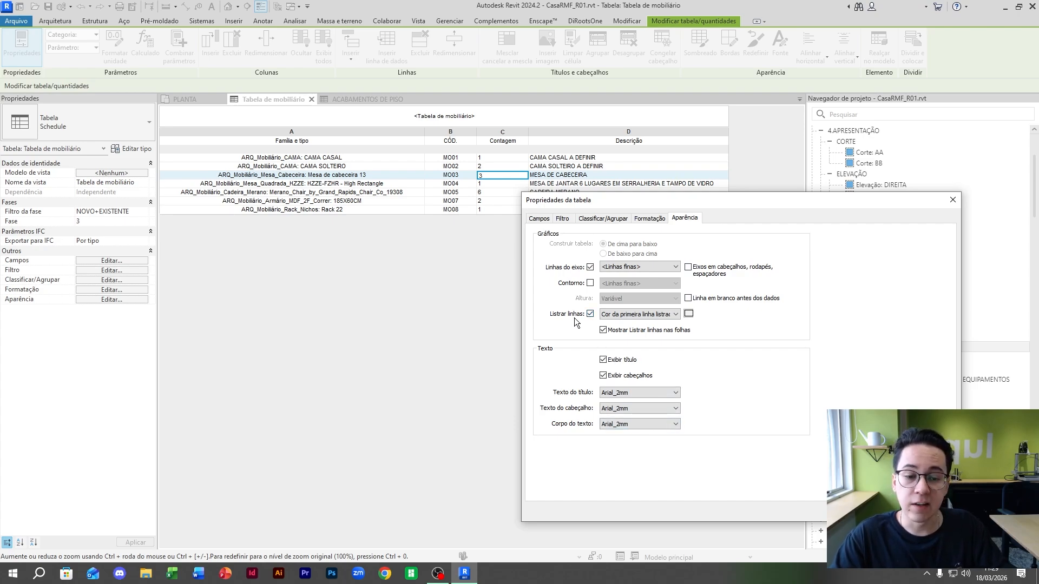
click(689, 314)
click(695, 343)
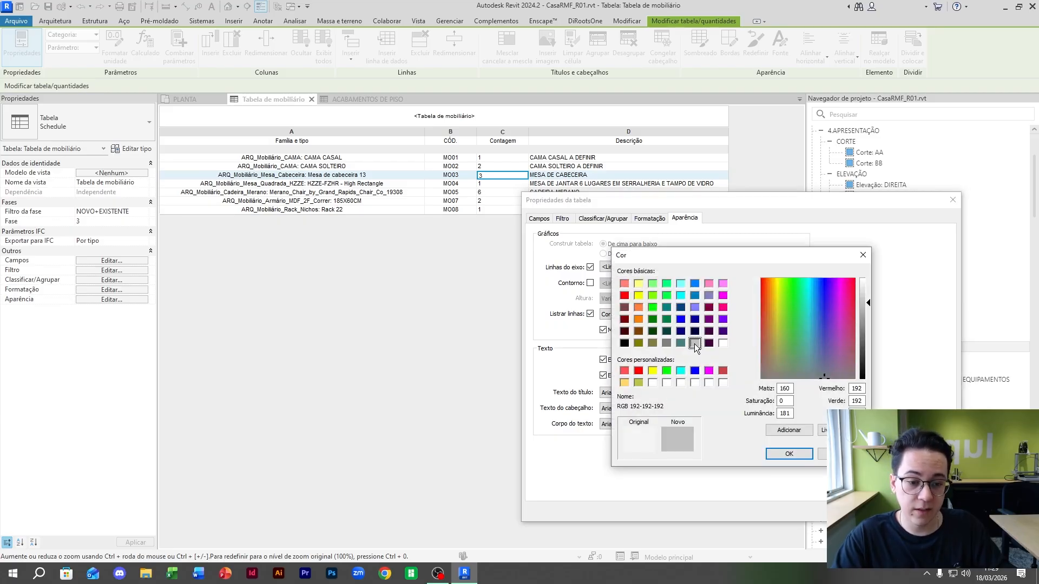
click(789, 454)
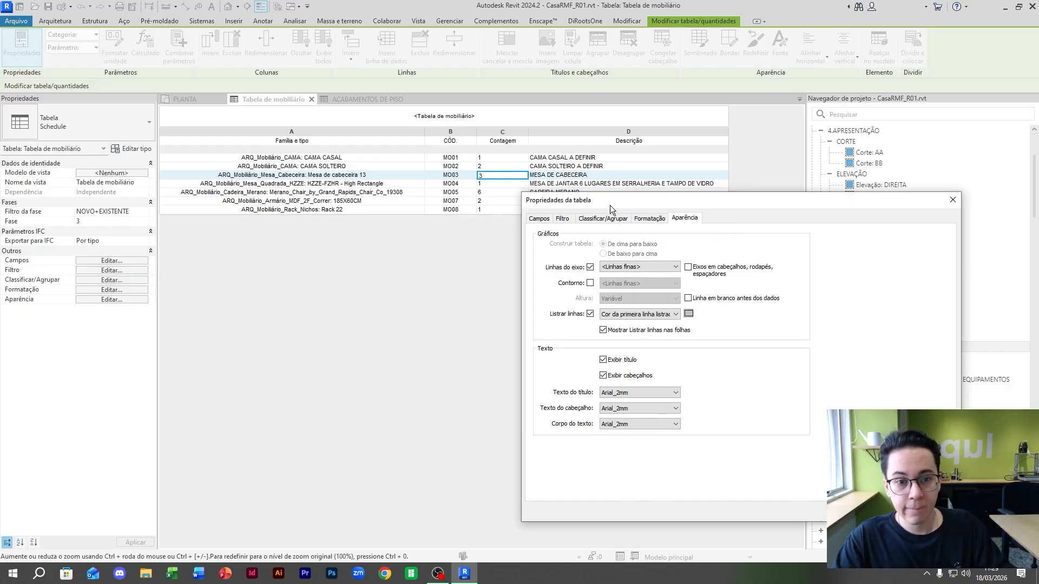
drag(614, 203, 707, 146)
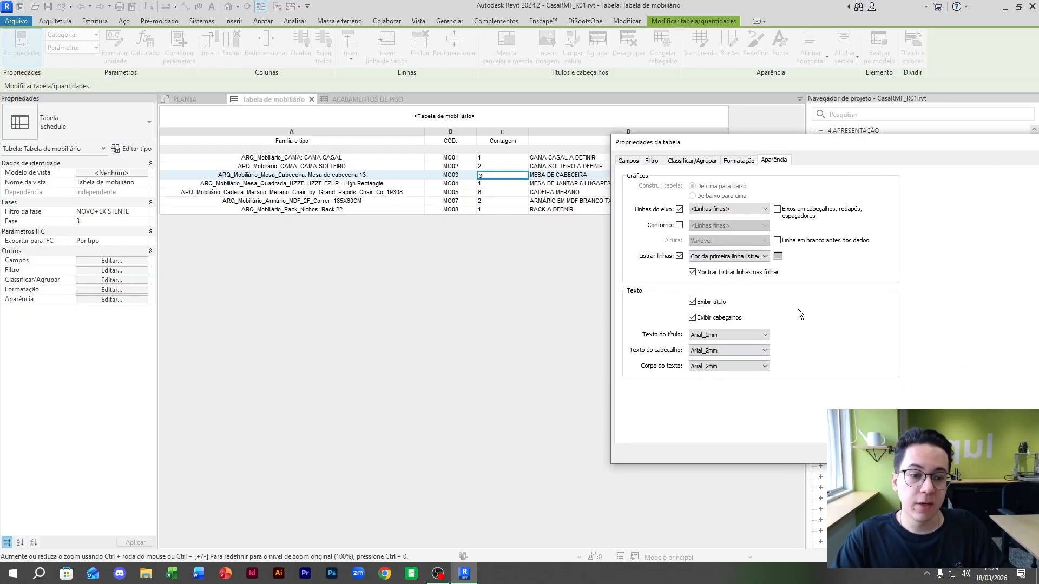
click(709, 319)
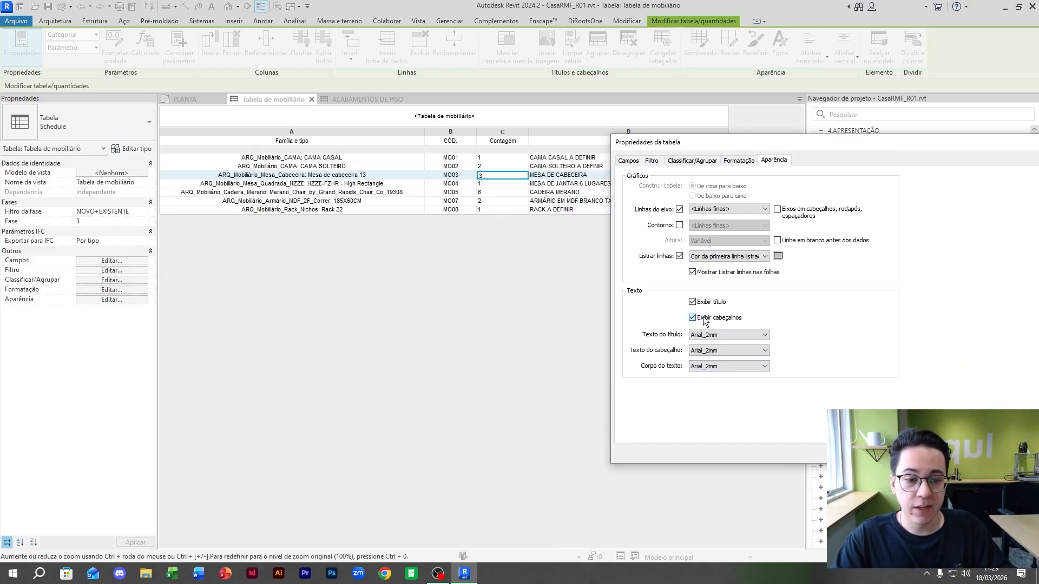
click(711, 320)
click(710, 303)
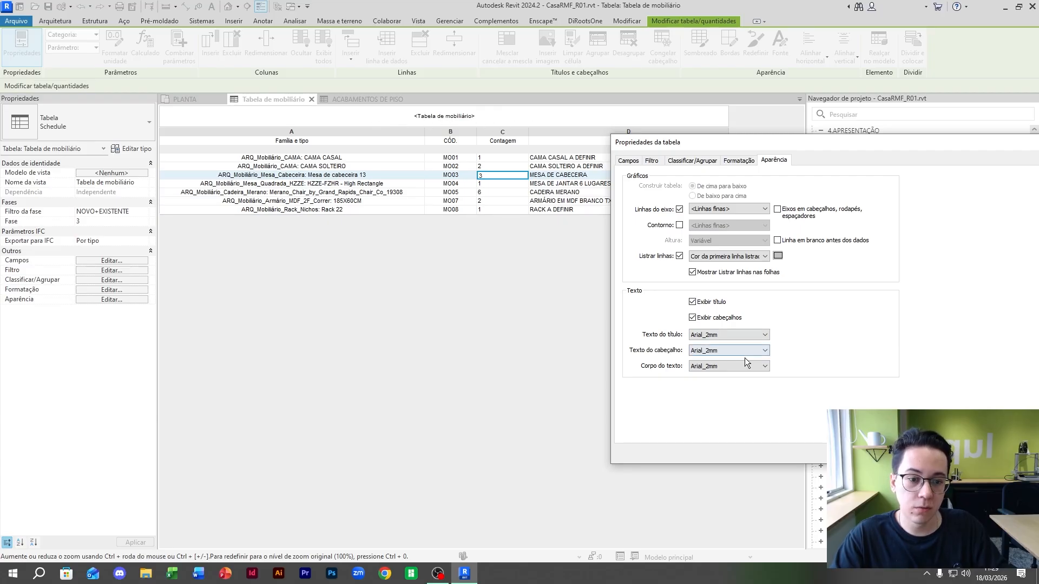
Step: Set the furniture schedule's title text style to Arial_4mm and apply the appearance settings
click(754, 335)
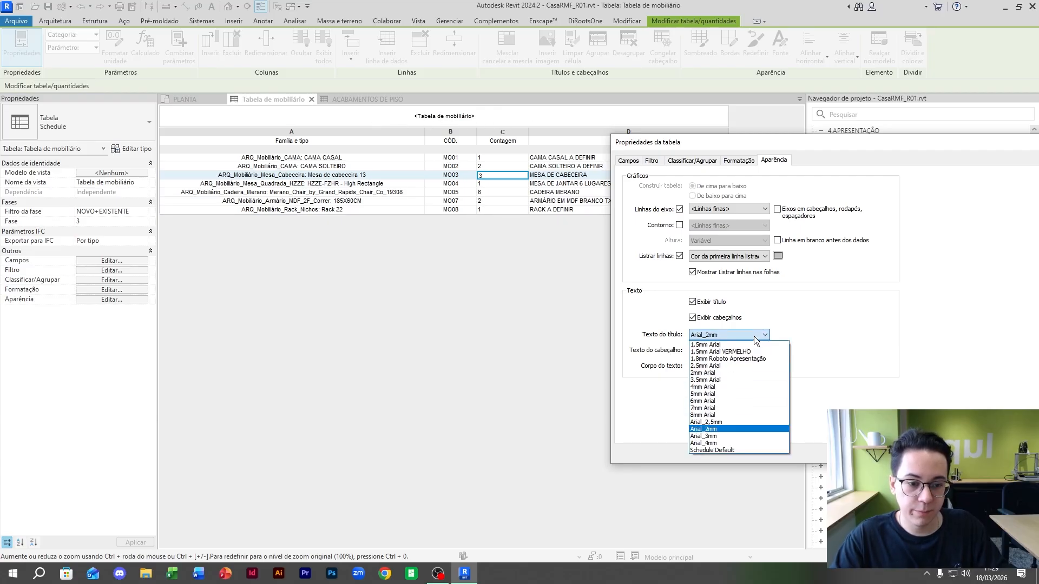
click(723, 441)
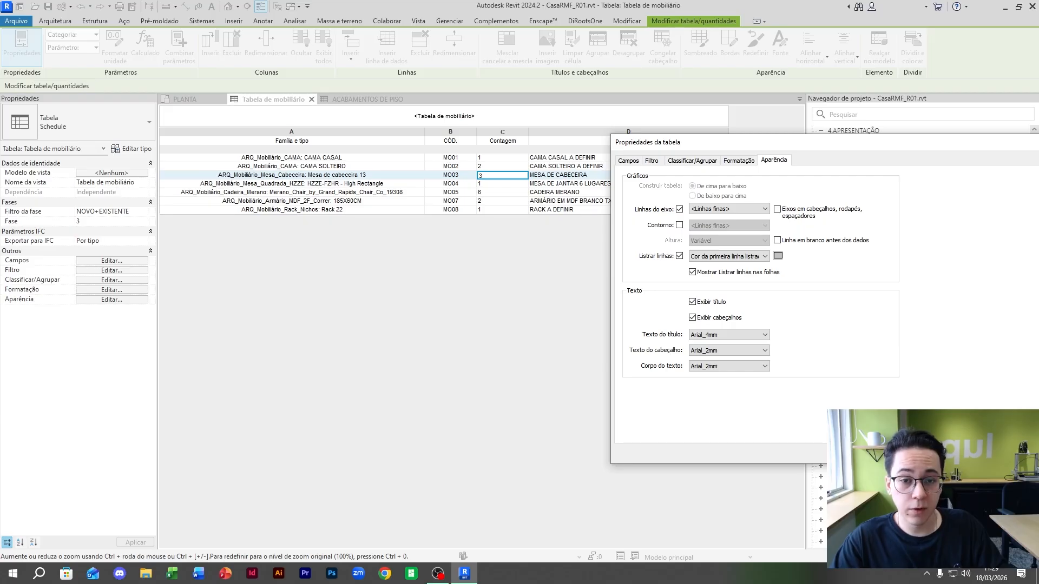
key(Return)
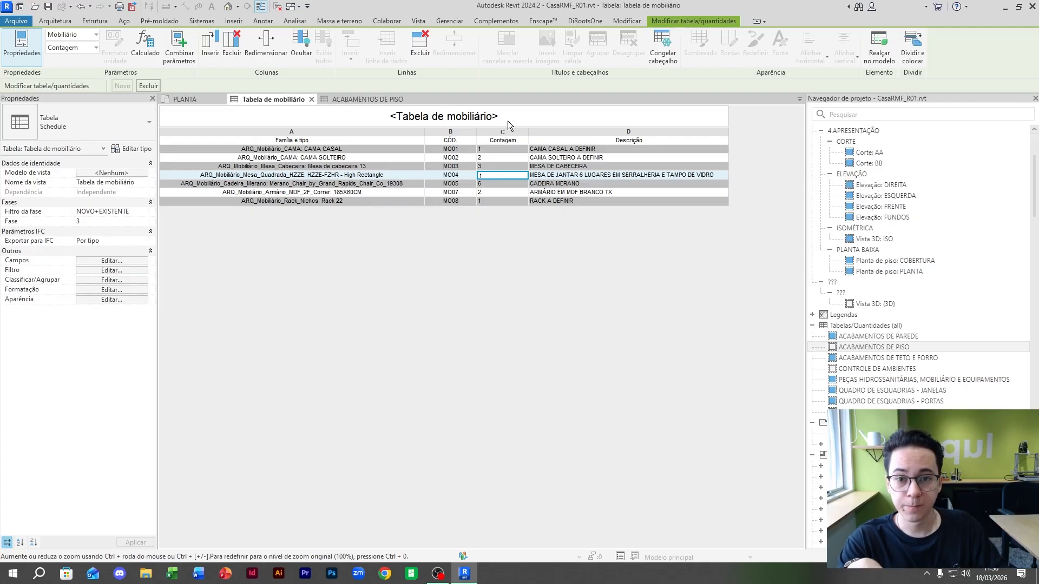
Step: Rename the furniture schedule's title to QUADRO DE MOBILIÁRIO
click(524, 123)
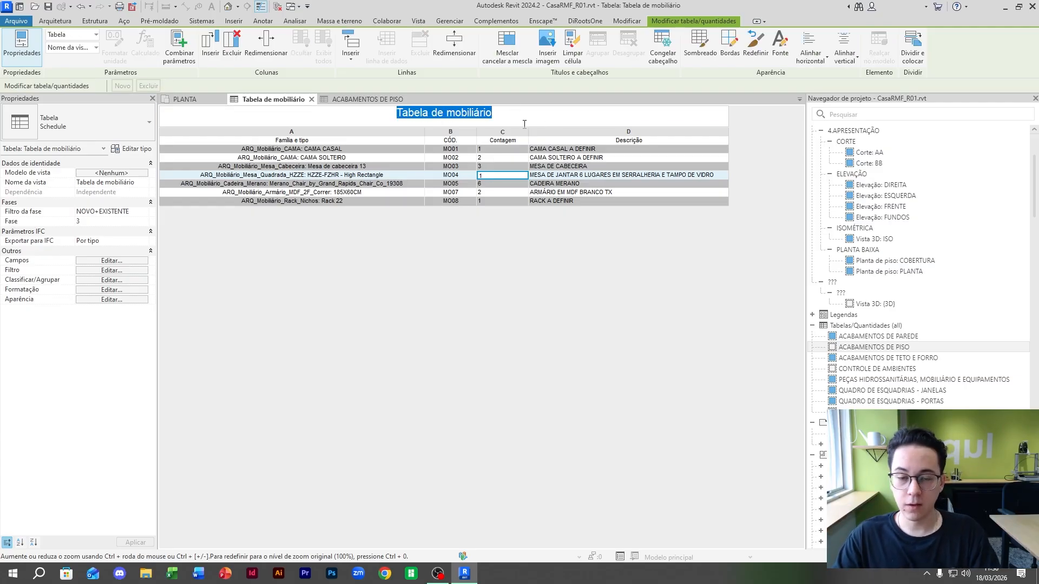
text(QUADRO D)
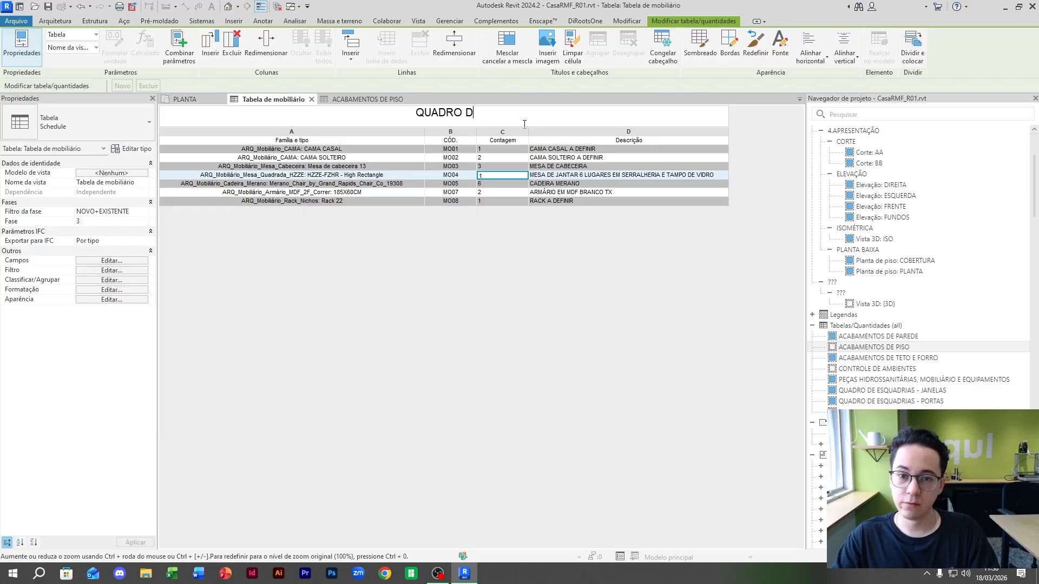
text(E MOBILI)
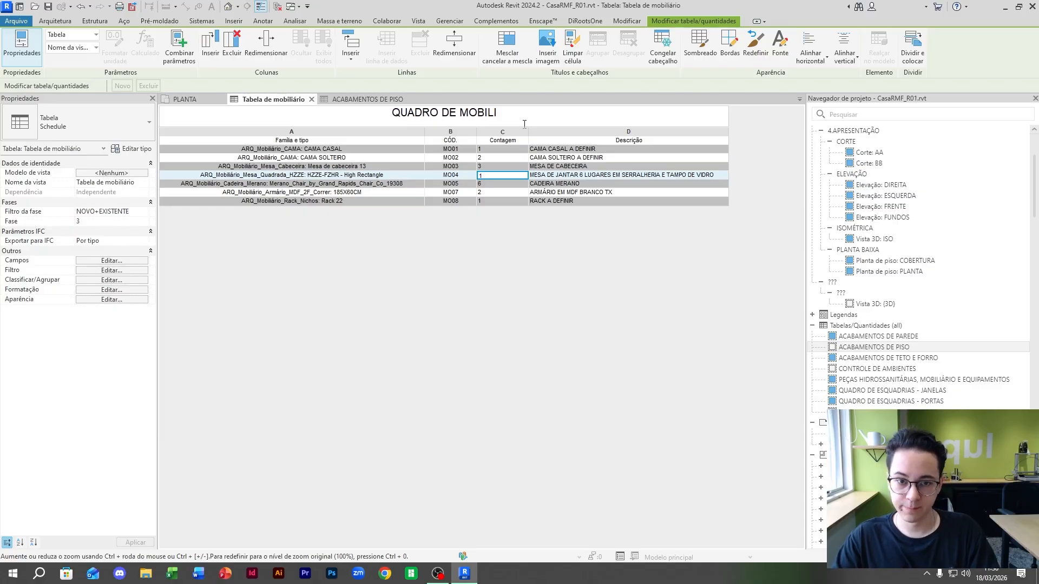
text(ÁRIO)
key(Return)
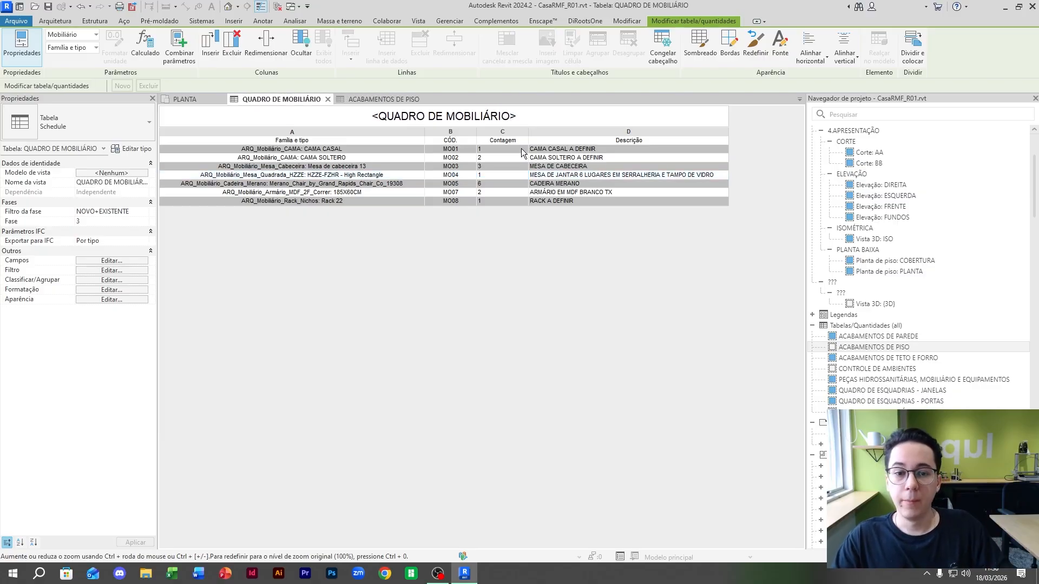
Step: Change the Contagem column heading to QTD. and the Descrição column heading to DESCRIÇÃO in the furniture schedule
click(523, 140)
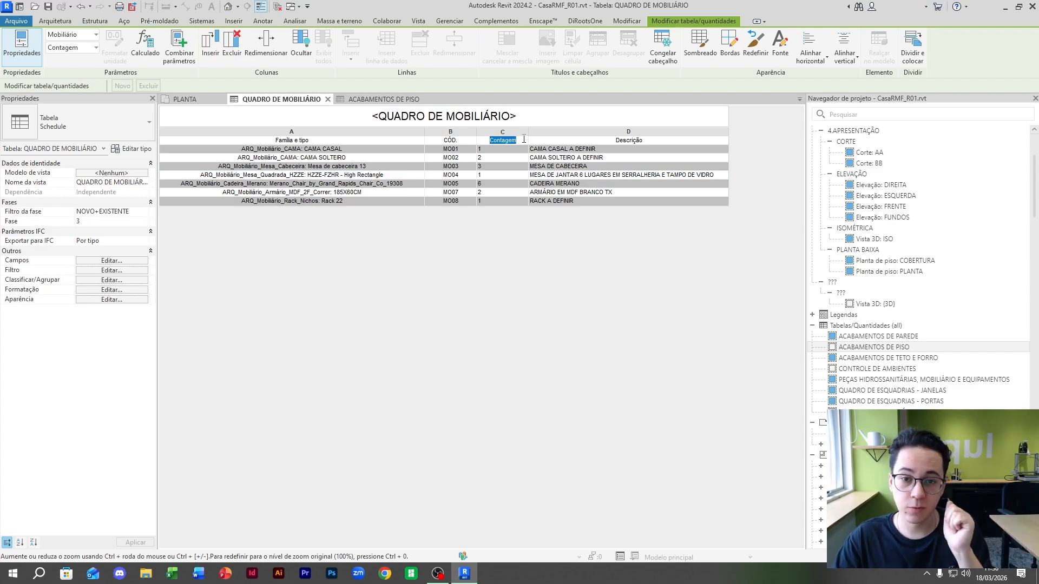
text(QTD.)
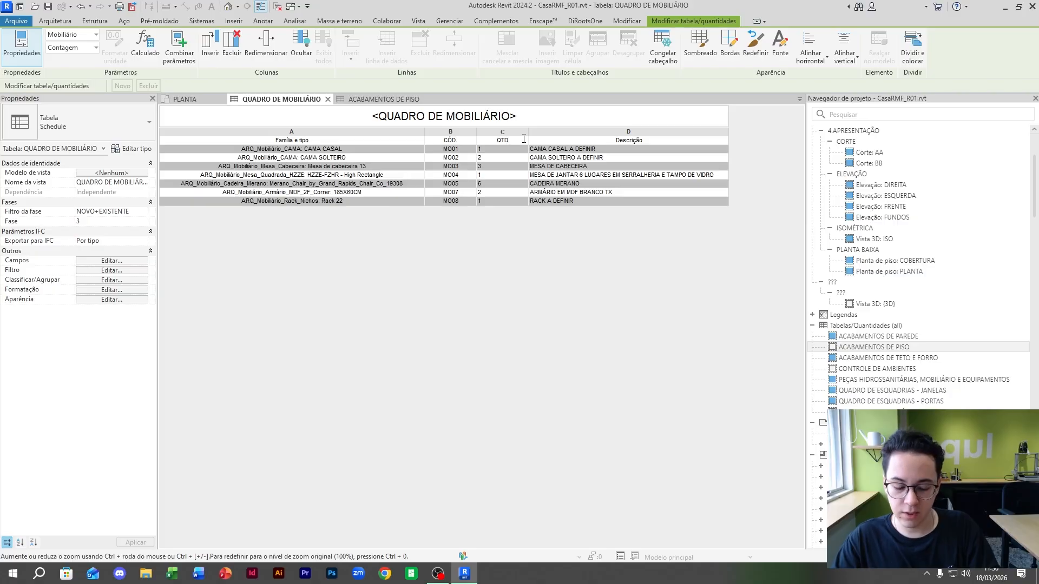
click(682, 139)
text(DESCRI)
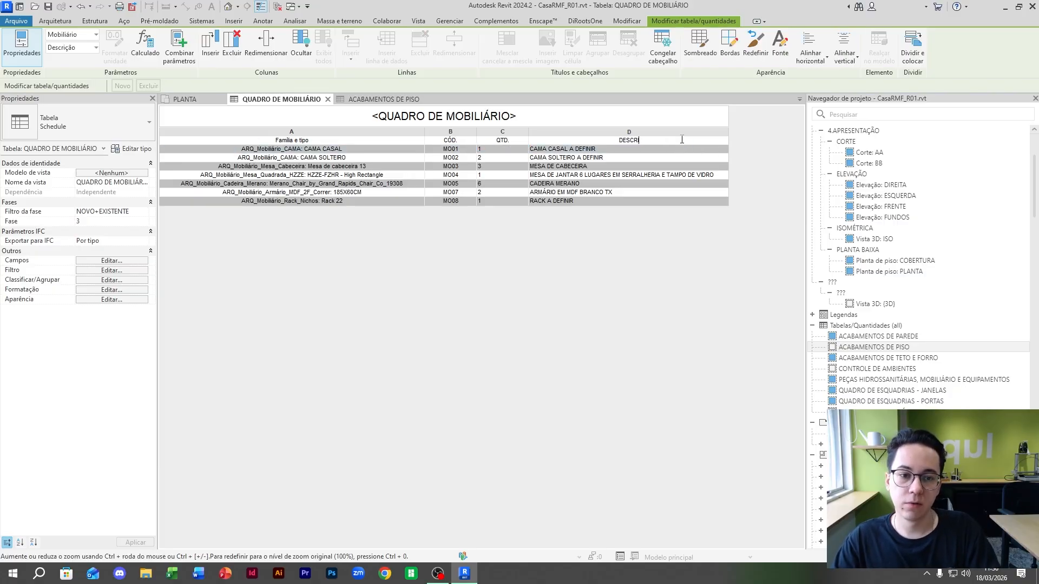
text(ÇÃO)
key(Return)
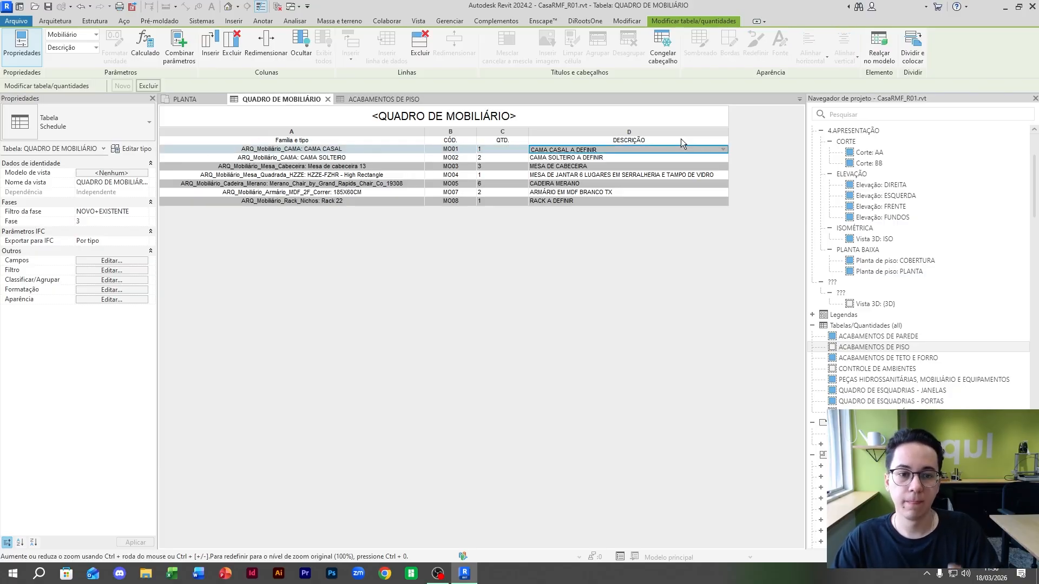
Step: Hide the Família e tipo column in the furniture schedule
click(329, 131)
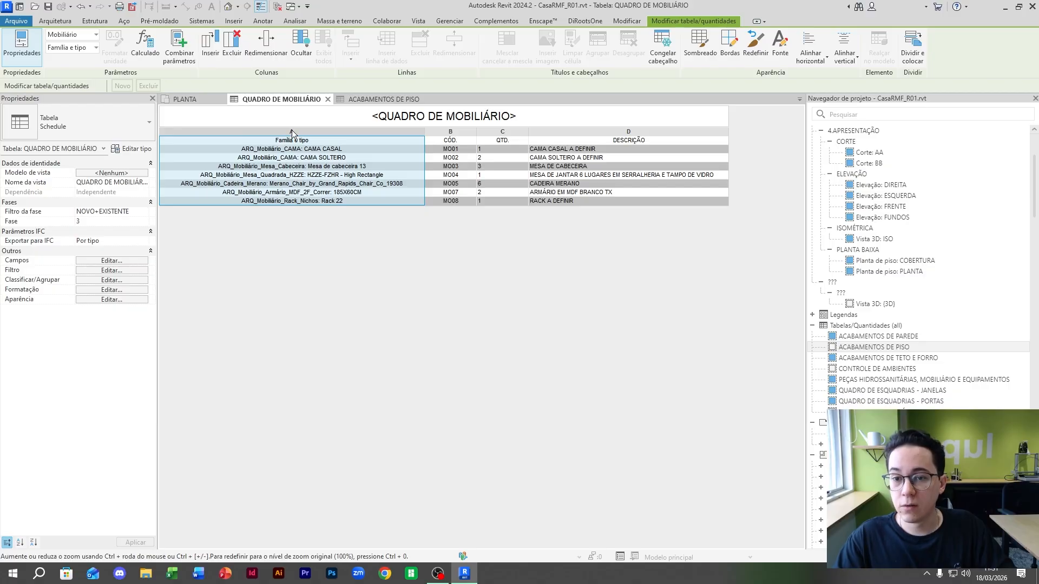
click(301, 44)
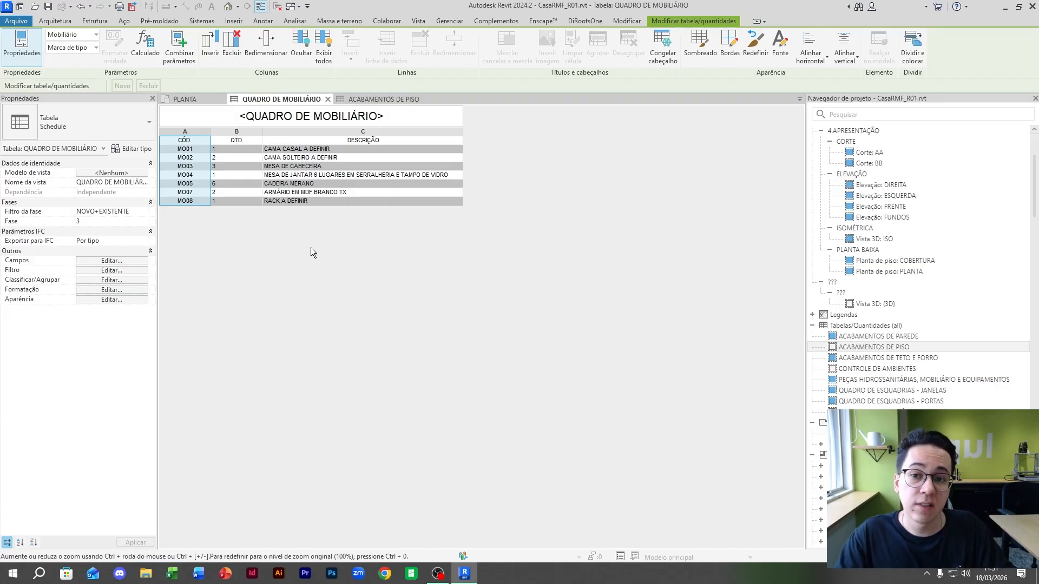
click(328, 47)
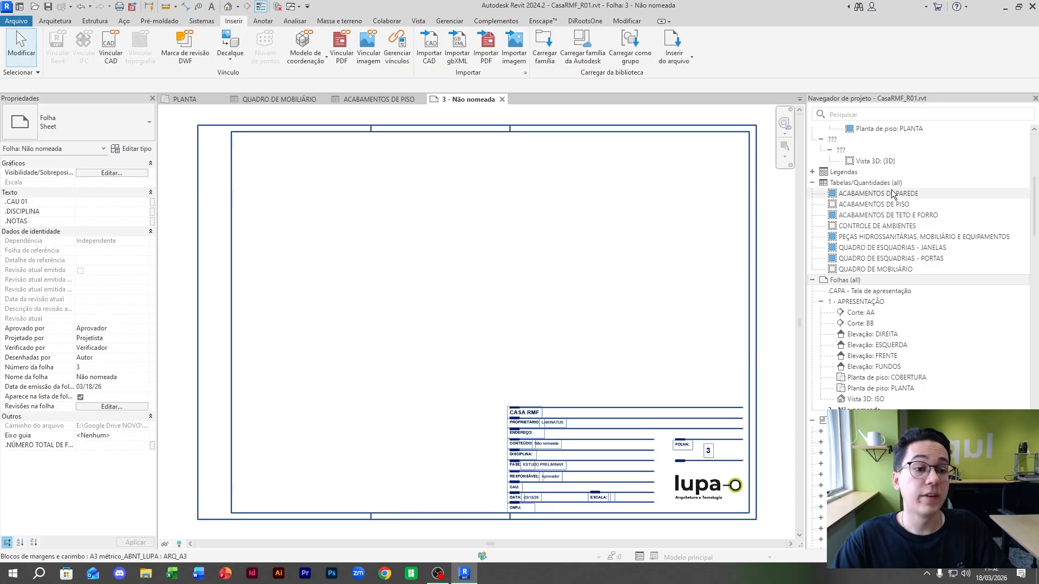
Step: Place the QUADRO DE MOBILIÁRIO schedule on sheet 3, in the area above the title block
drag(912, 271, 580, 248)
click(613, 218)
click(612, 287)
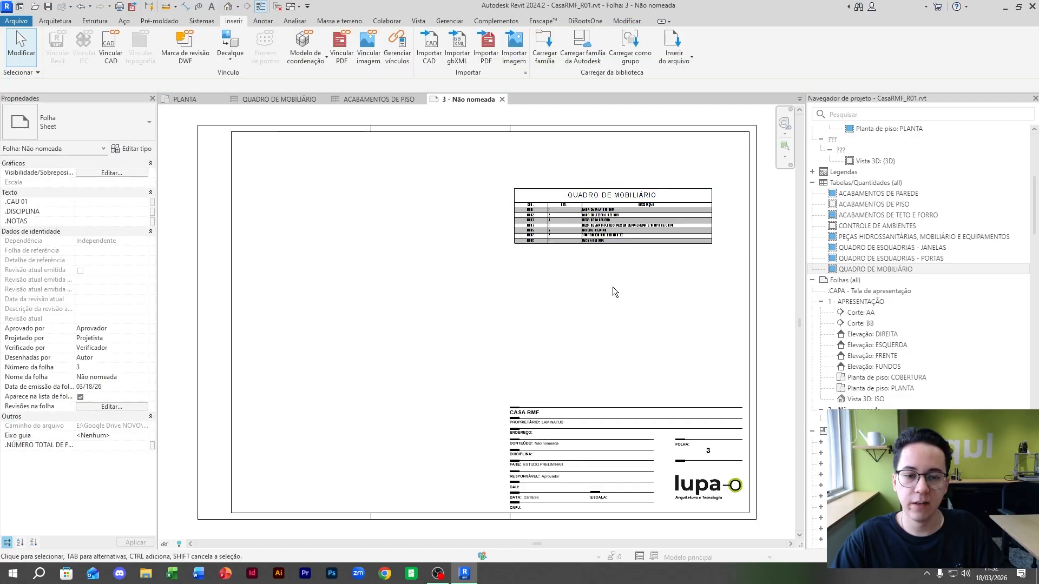
scroll(573, 359, up, 4)
scroll(610, 292, up, 1)
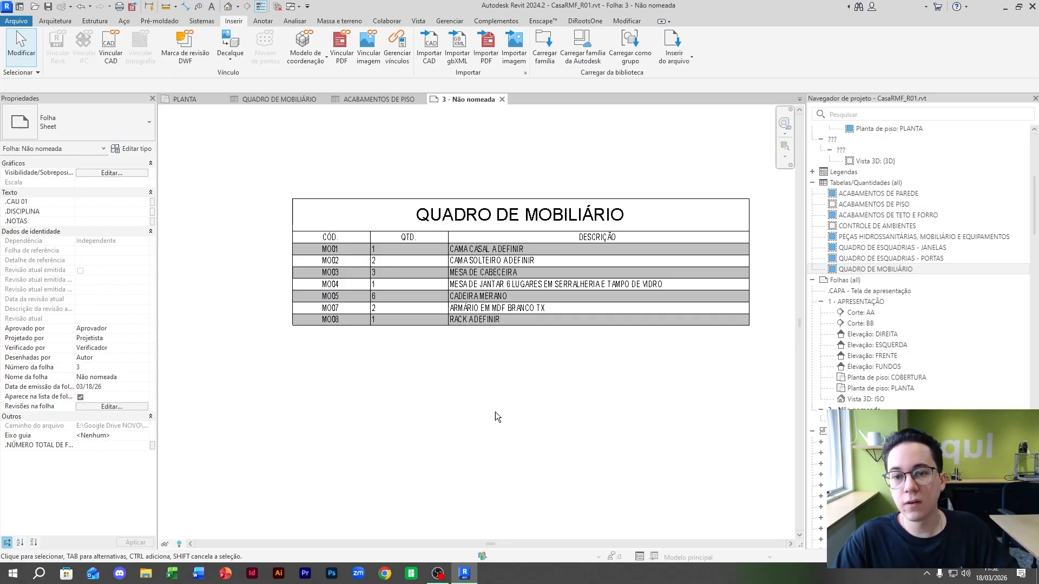
Step: Narrow the CÓD. and QTD. columns of the schedule placed on the sheet and slightly widen the DESCRIÇÃO column
click(241, 102)
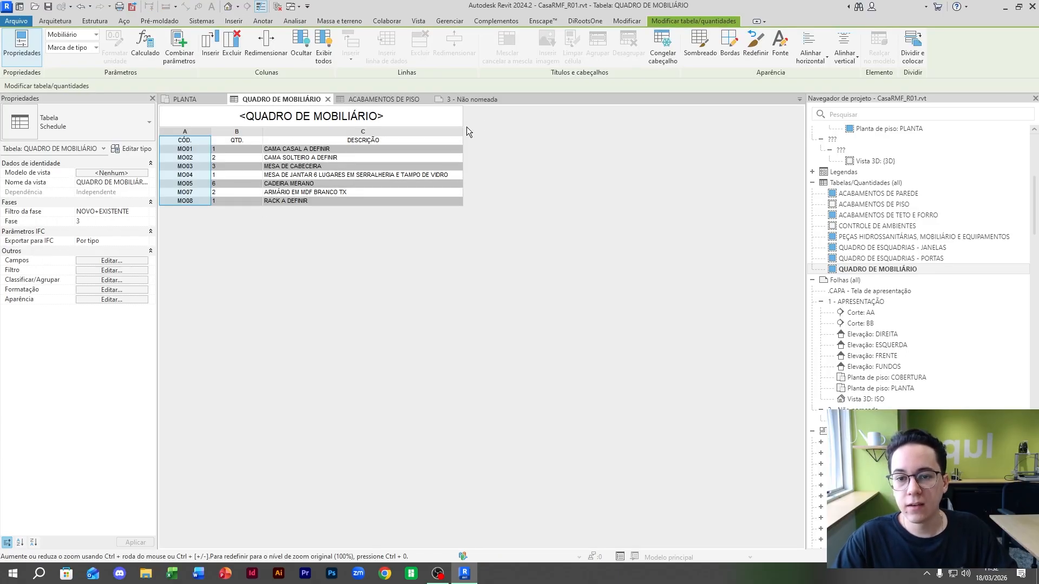
click(484, 99)
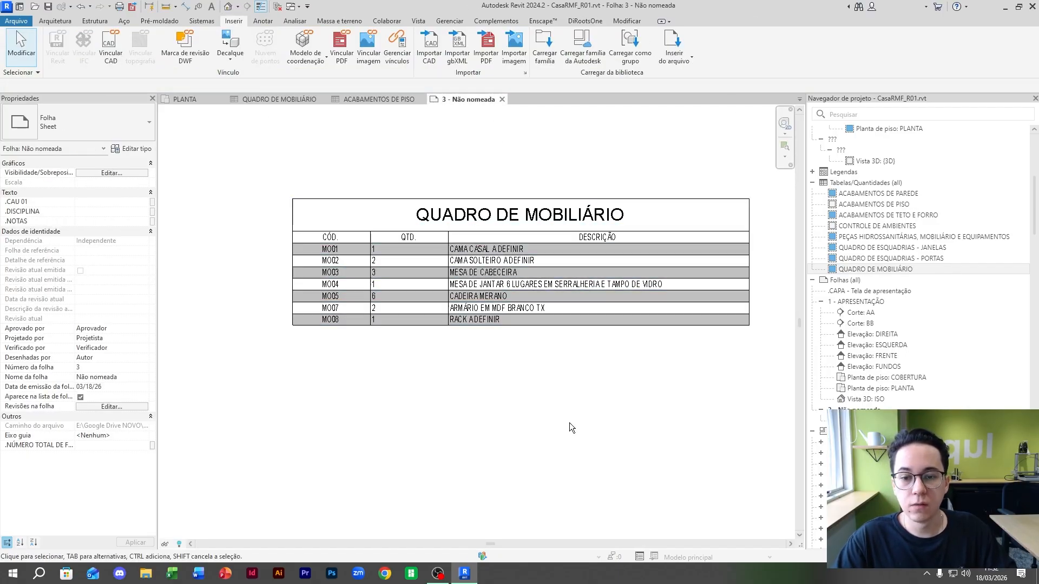
click(504, 320)
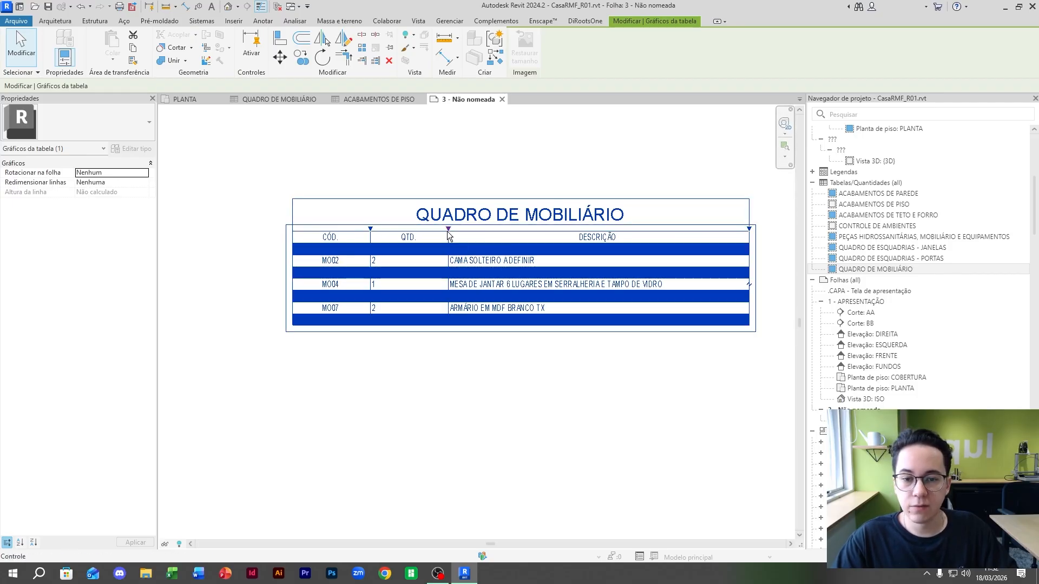
drag(448, 230, 351, 229)
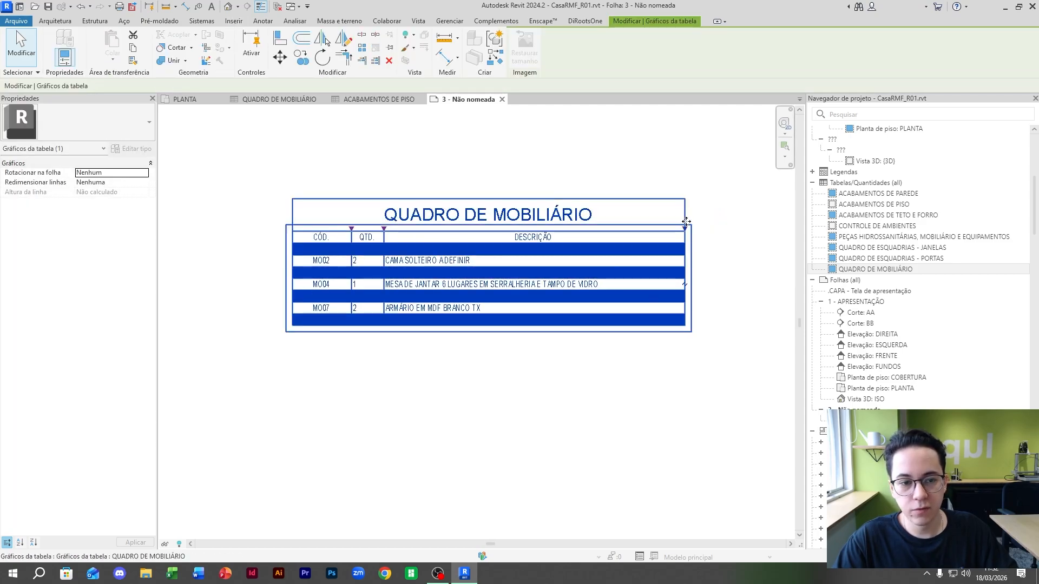
click(626, 421)
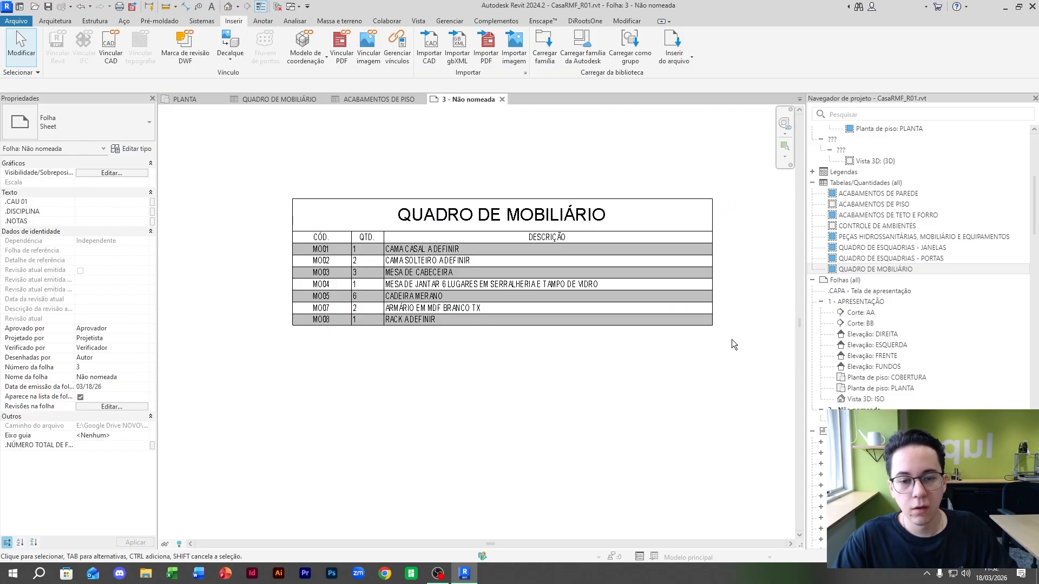
Step: Try splitting the placed furniture schedule into two parts on the sheet and undo the split
click(705, 295)
middle_drag(726, 393, 694, 408)
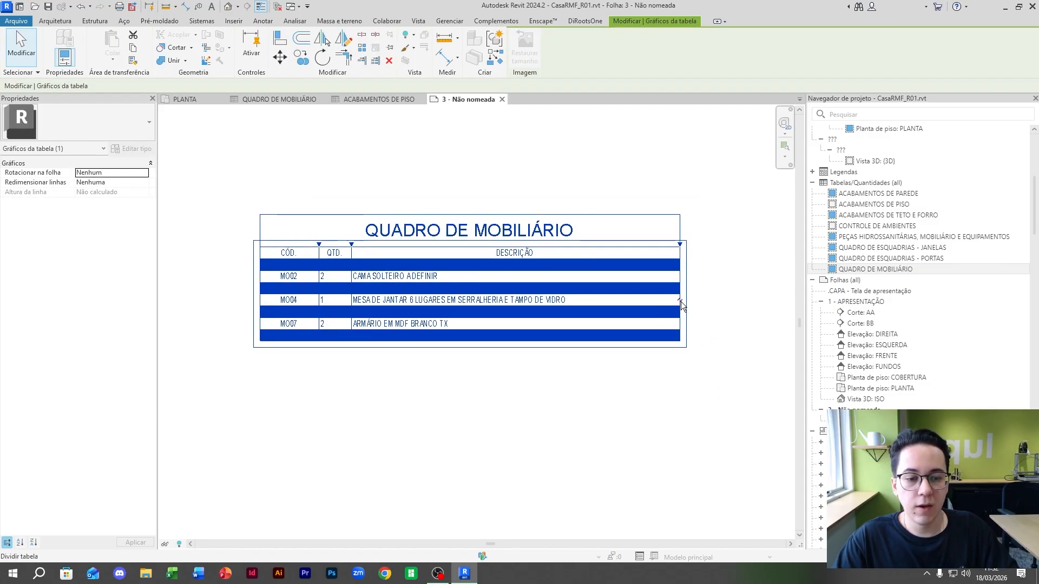
click(681, 302)
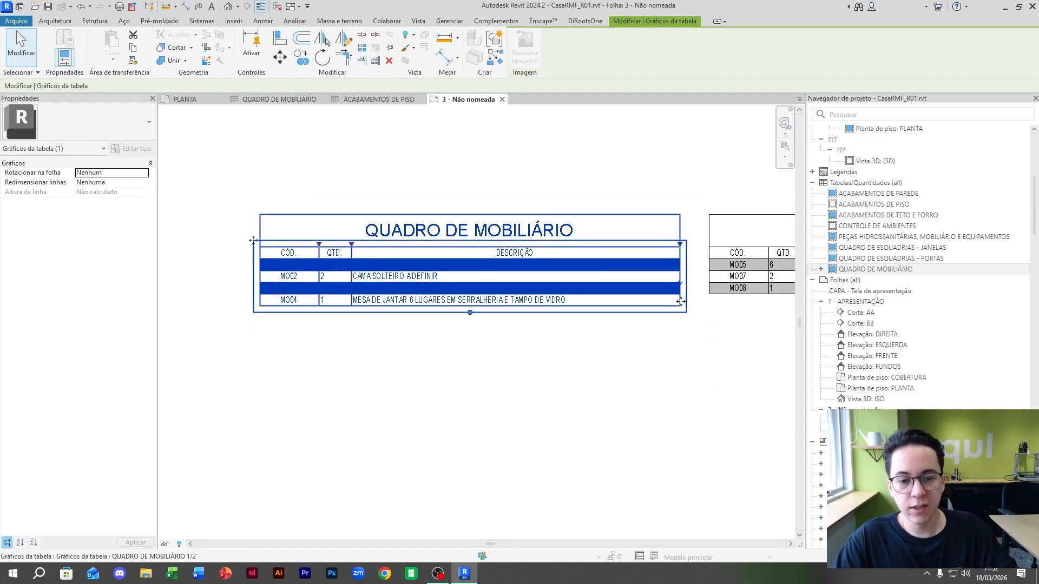
click(493, 406)
scroll(302, 355, down, 3)
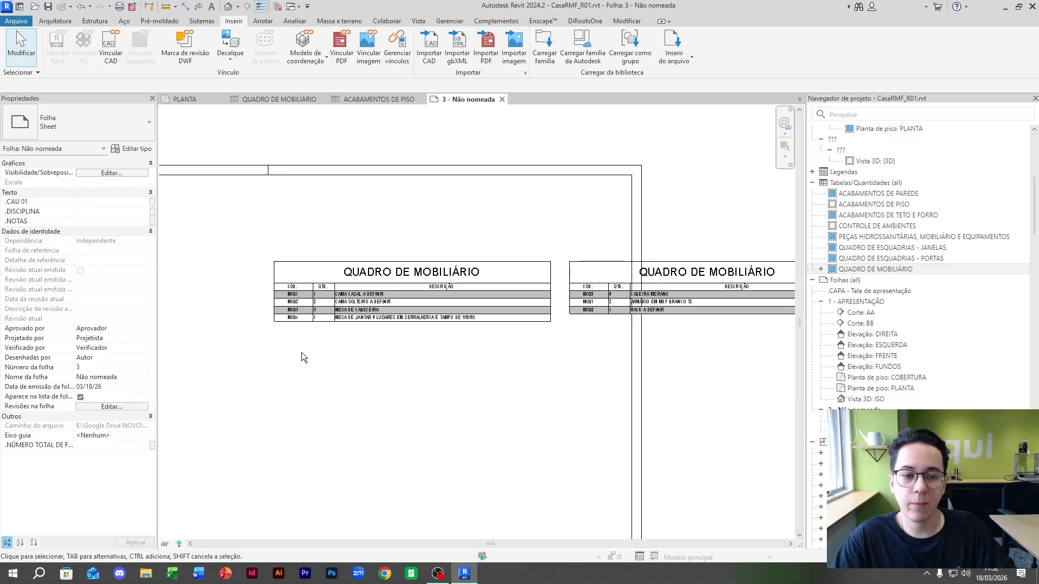
key(ctrl+z)
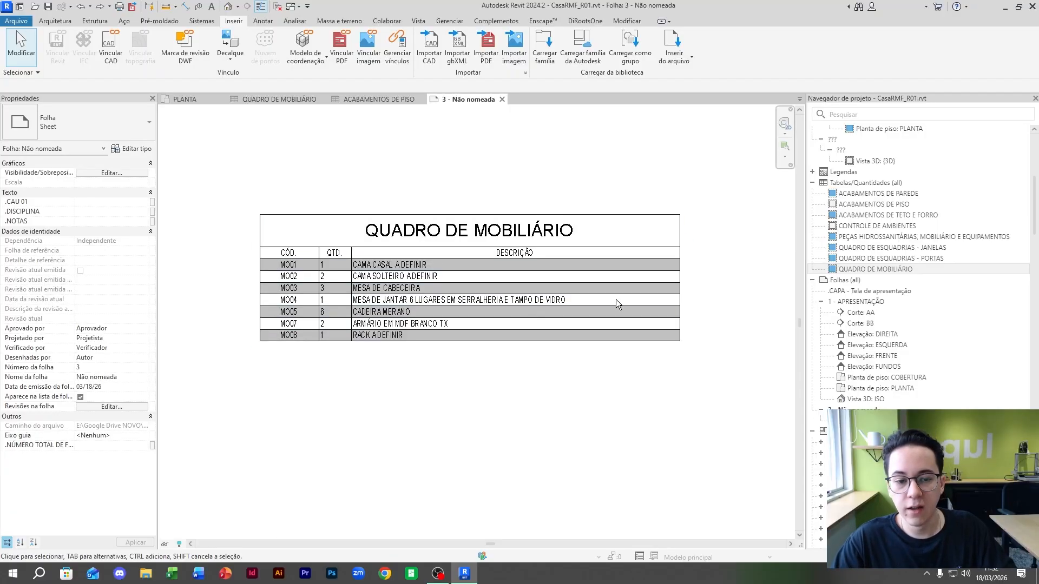
Step: Split the placed furniture schedule into two side-by-side parts on sheet 3
click(641, 310)
scroll(696, 321, up, 1)
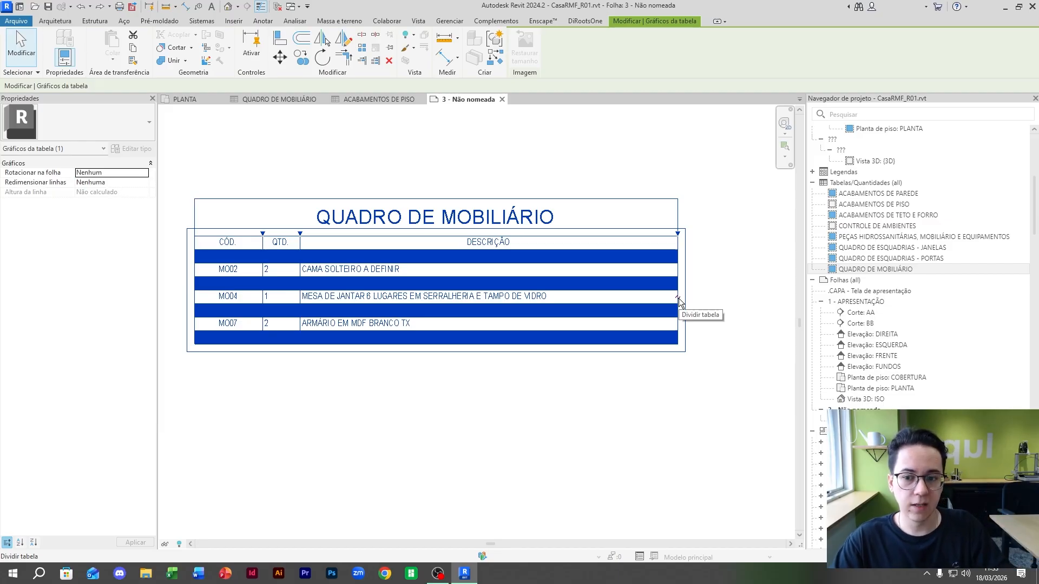
click(680, 303)
scroll(679, 299, down, 2)
middle_drag(664, 327, 455, 326)
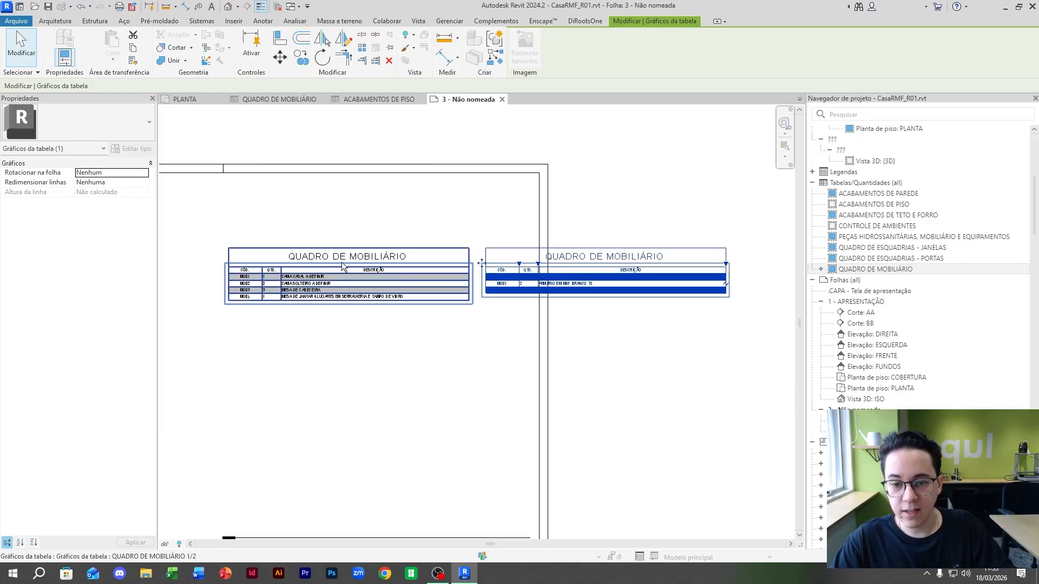
Step: Extend the first part of the split schedule through row MO07, and shorten it to end at row MO02
scroll(345, 326, up, 2)
middle_drag(346, 326, 407, 297)
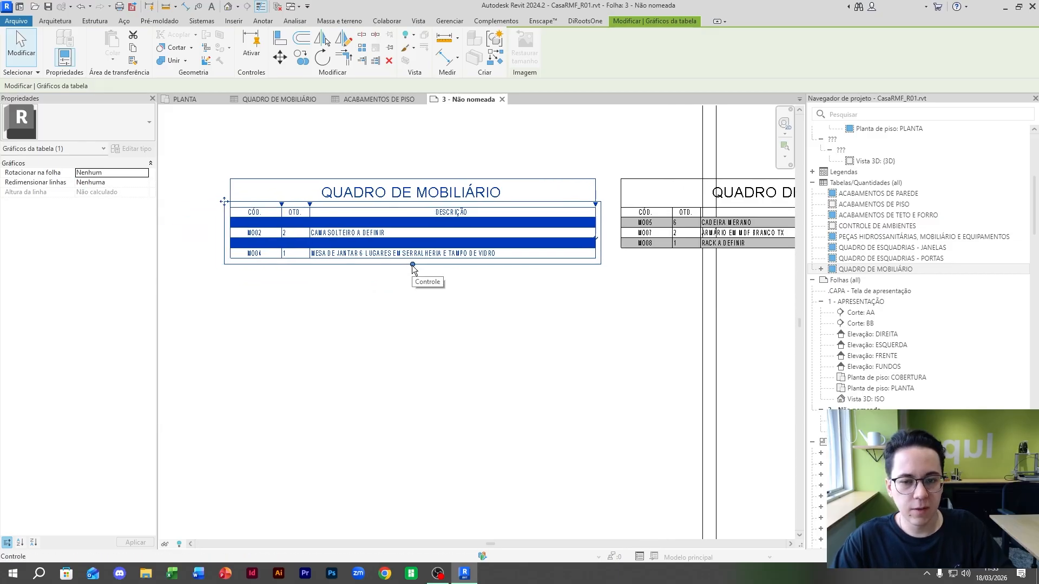
drag(413, 266, 412, 291)
middle_drag(753, 230, 487, 230)
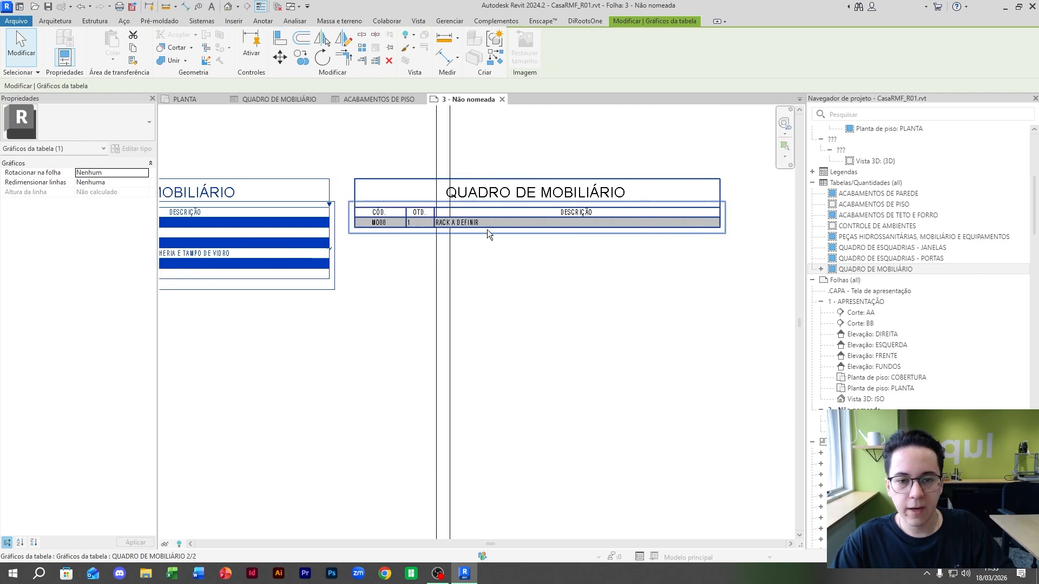
middle_drag(350, 303, 575, 230)
drag(370, 215, 373, 178)
middle_drag(491, 243, 478, 332)
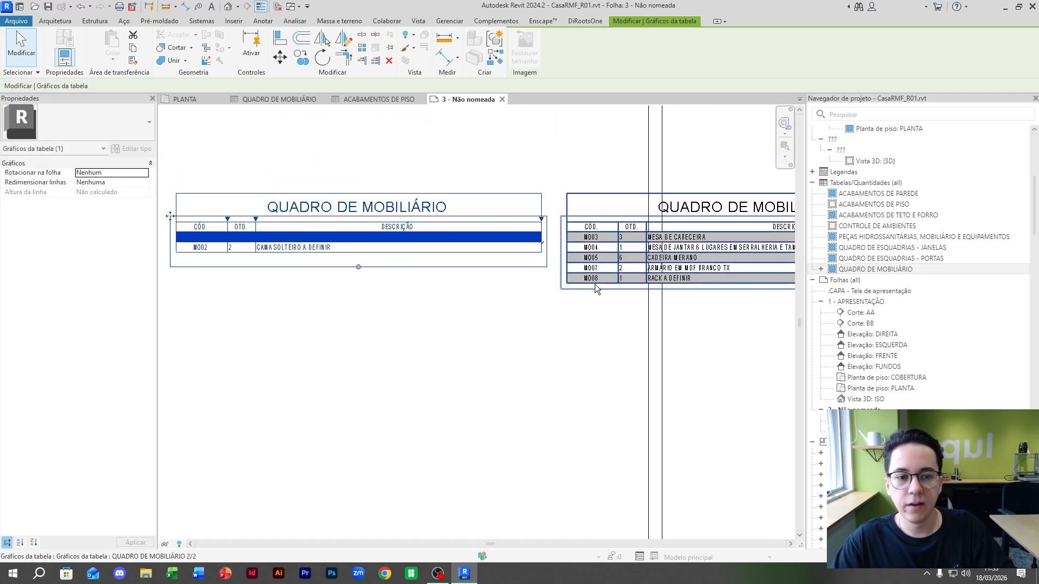
Step: Lengthen the first part of the split schedule to end at row MO04
scroll(596, 288, down, 3)
drag(595, 320, 417, 221)
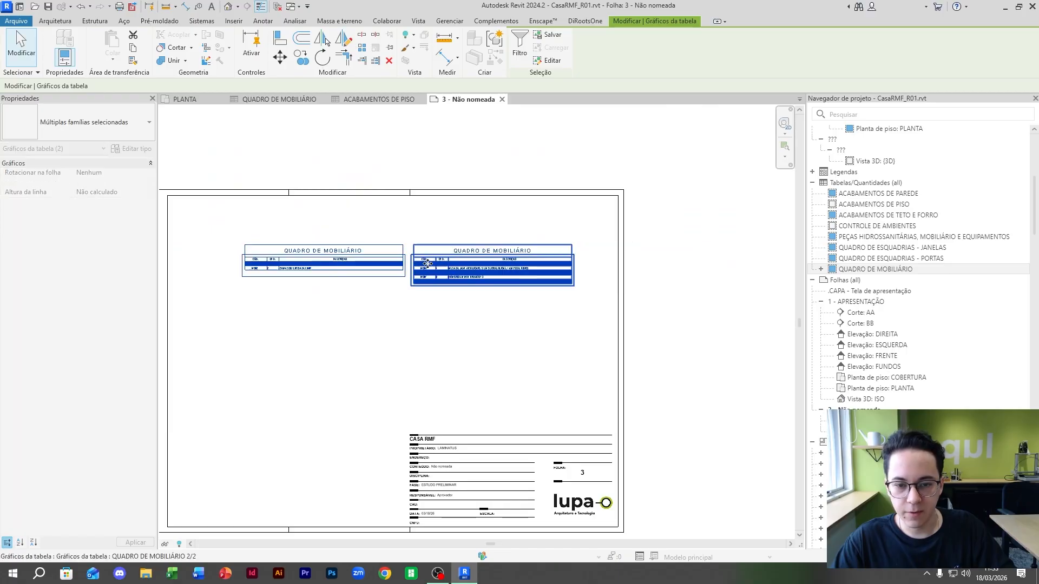
click(336, 297)
scroll(352, 250, up, 4)
click(357, 229)
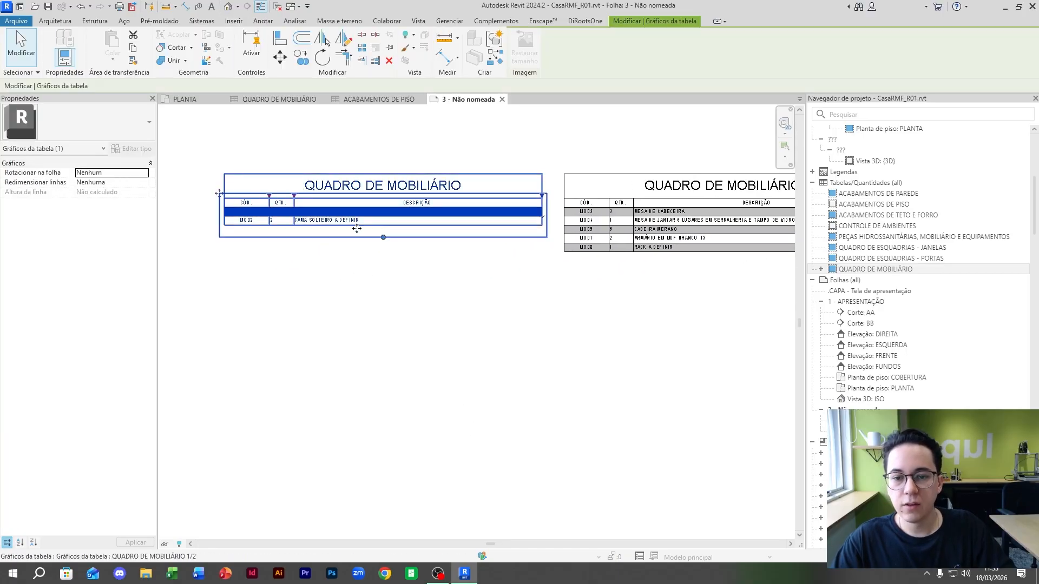
mouse_move(385, 236)
mouse_down()
mouse_move(386, 275)
mouse_move(382, 251)
mouse_up()
click(388, 280)
click(386, 249)
click(398, 270)
Step: Move the second schedule part lower on the sheet and stretch the first part's row limit downward
click(603, 211)
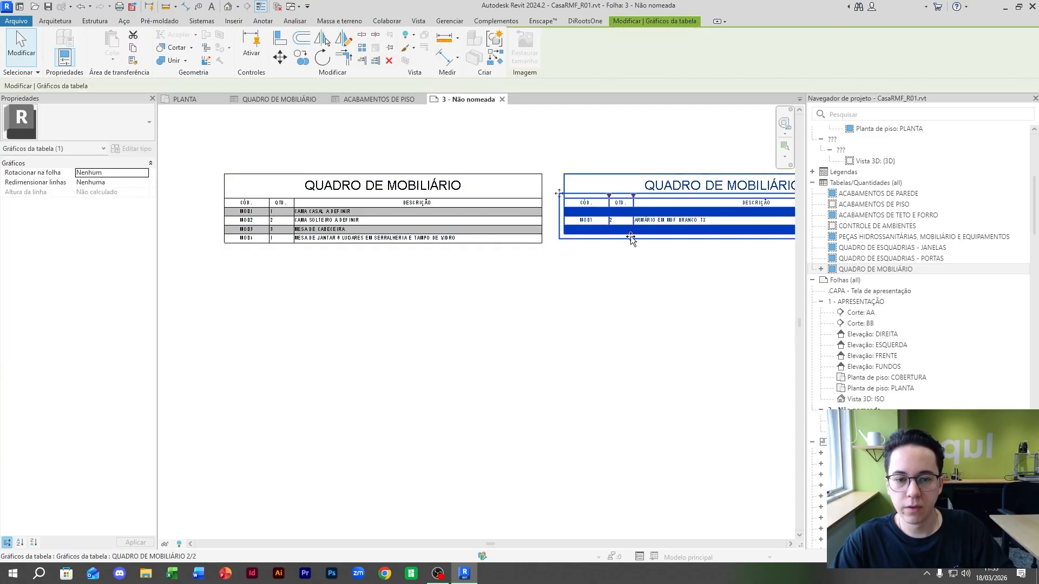
drag(631, 239, 594, 370)
click(393, 366)
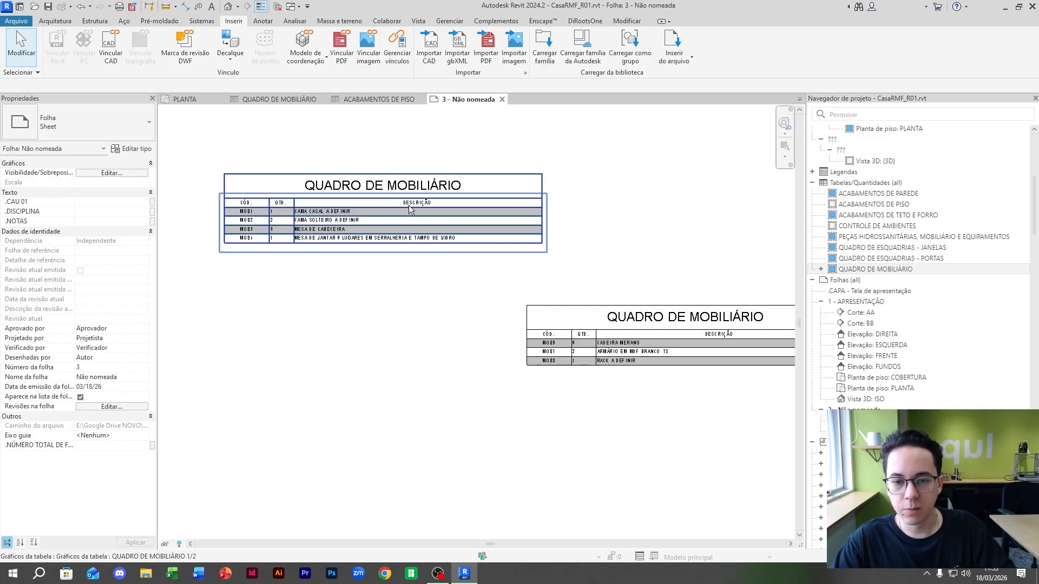
click(385, 252)
drag(384, 251, 386, 332)
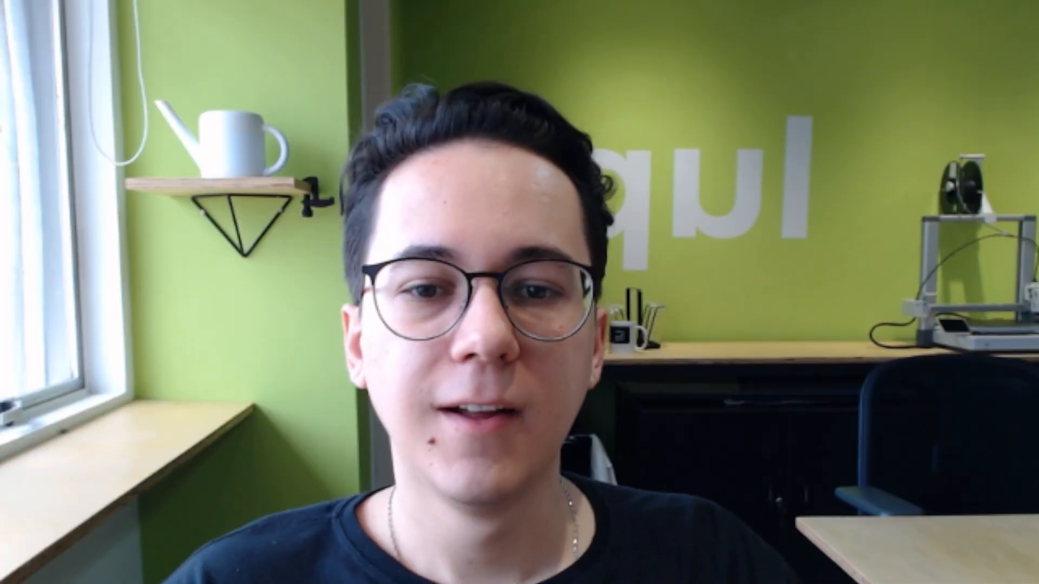